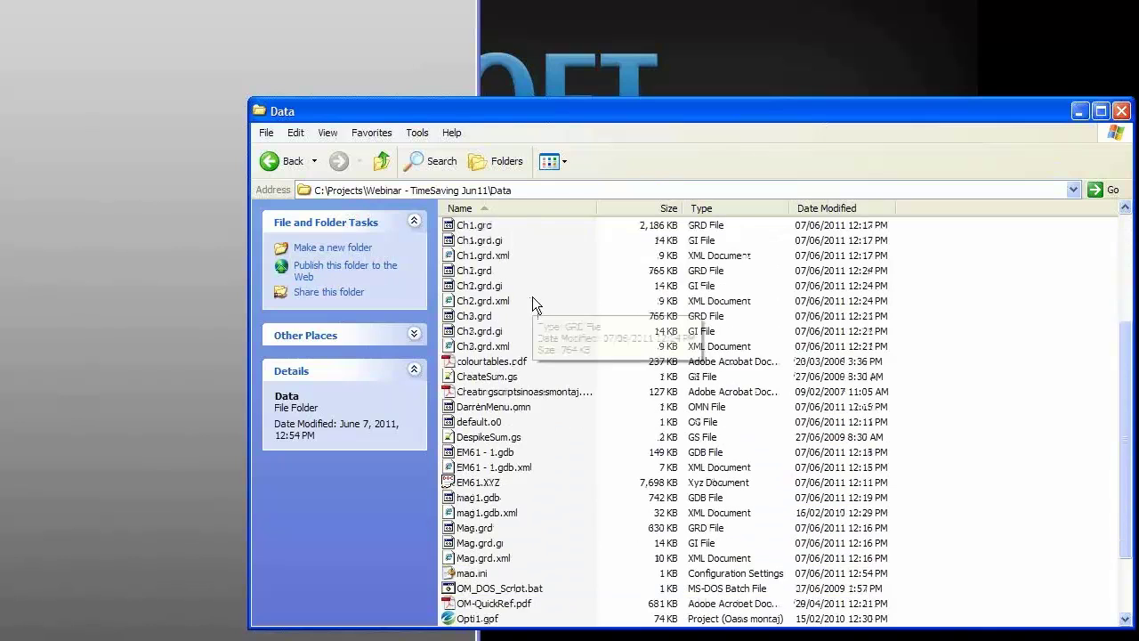
- Open the Opti1.gpf project in Oasis montaj and browse the colour tables offered for the default grid colour table in the general global settings
click(481, 533)
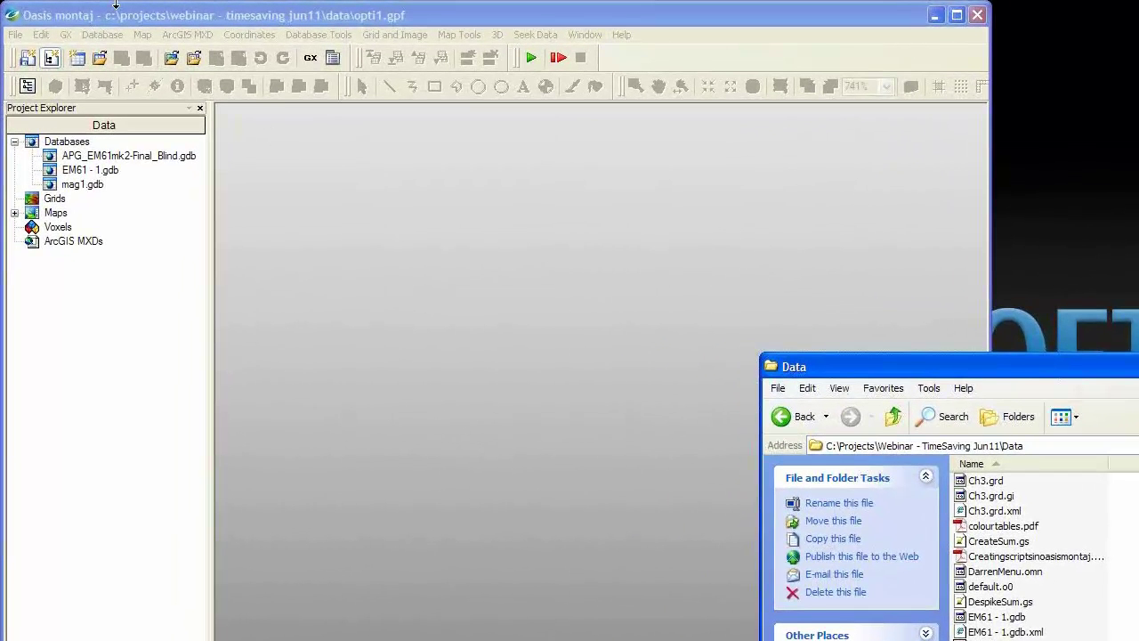
click(65, 35)
mouse_move(115, 269)
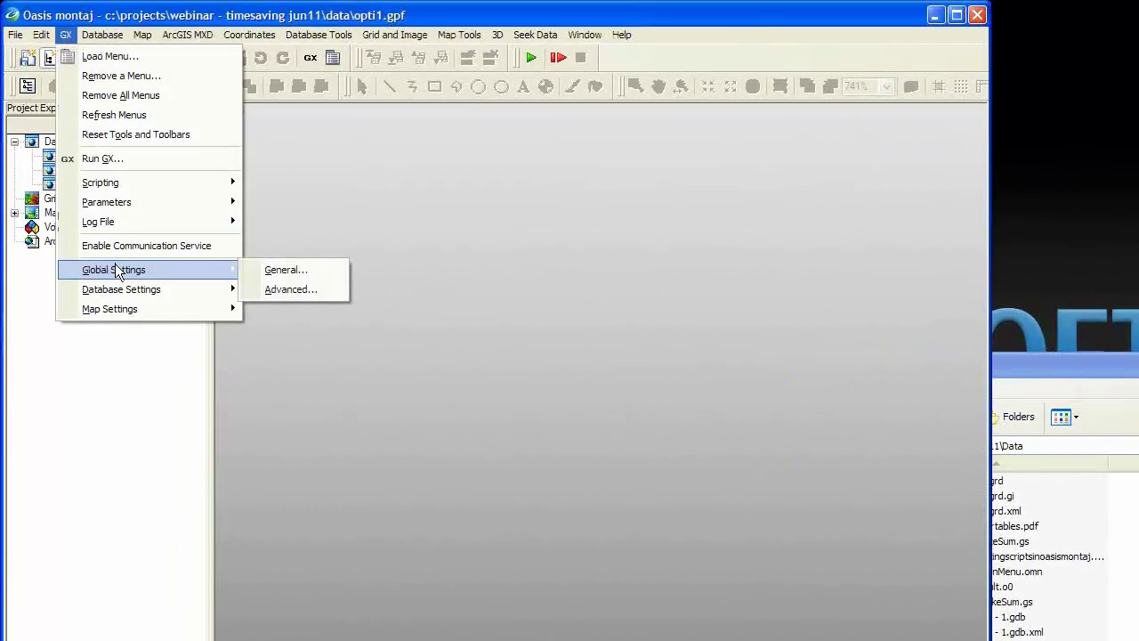
click(274, 271)
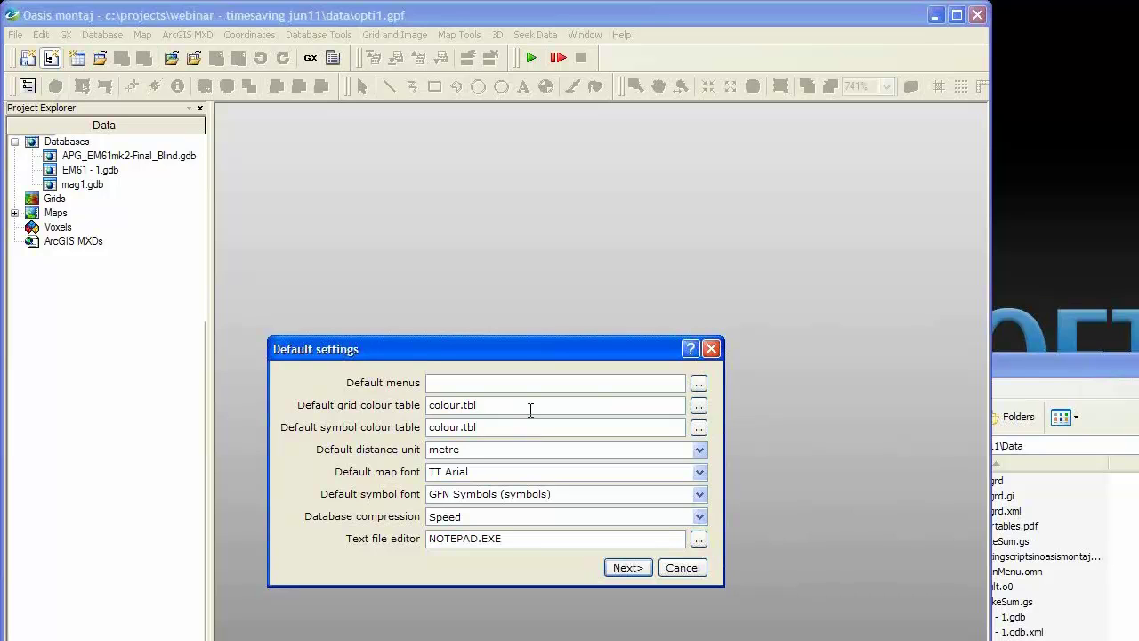
click(701, 412)
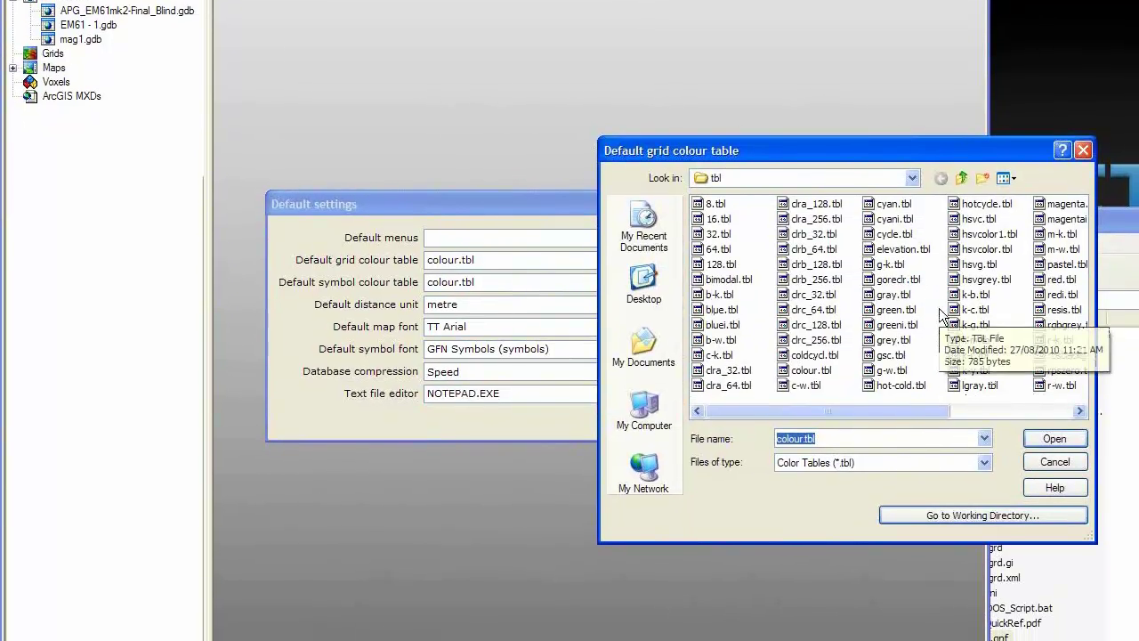
click(1042, 464)
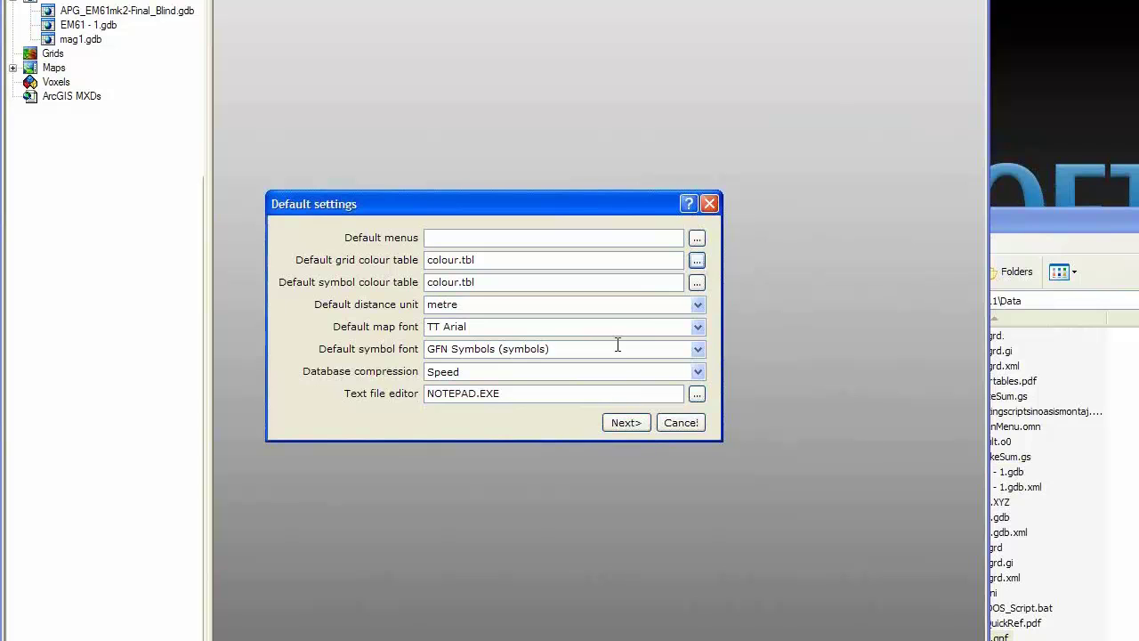
- Examine the default distance unit and the default output grid format options, and finish the general settings wizard
click(653, 305)
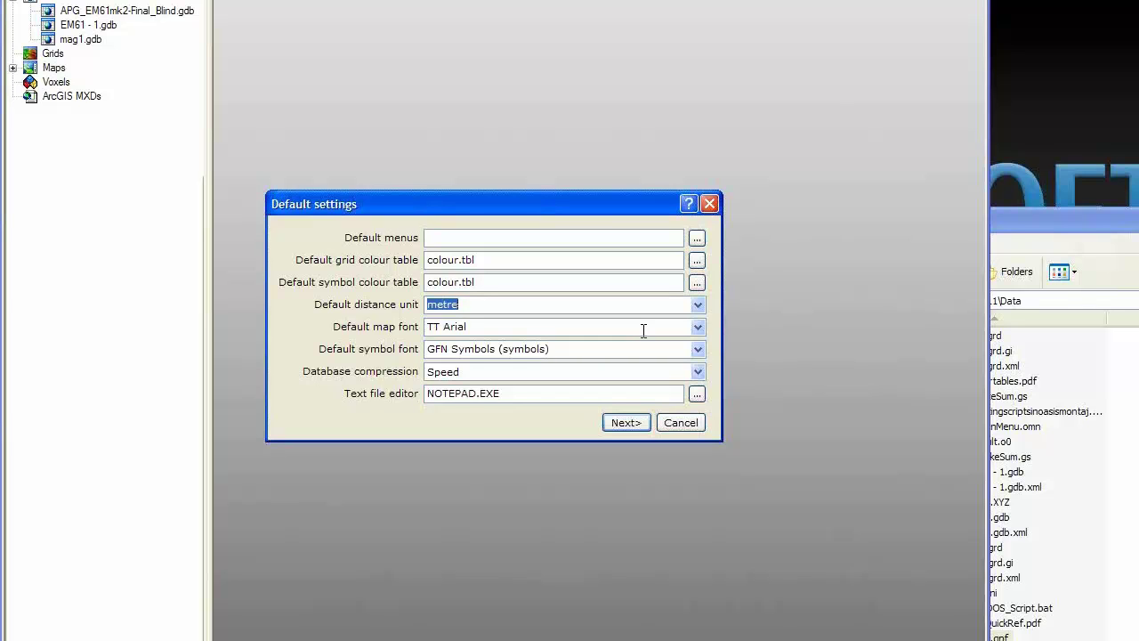
click(632, 421)
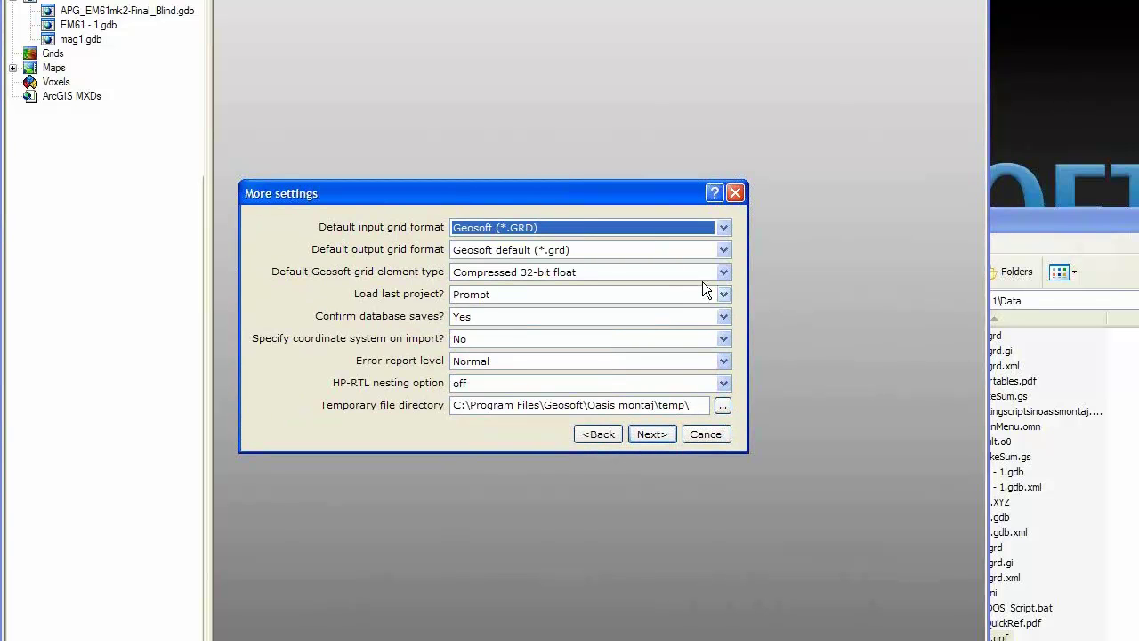
click(713, 254)
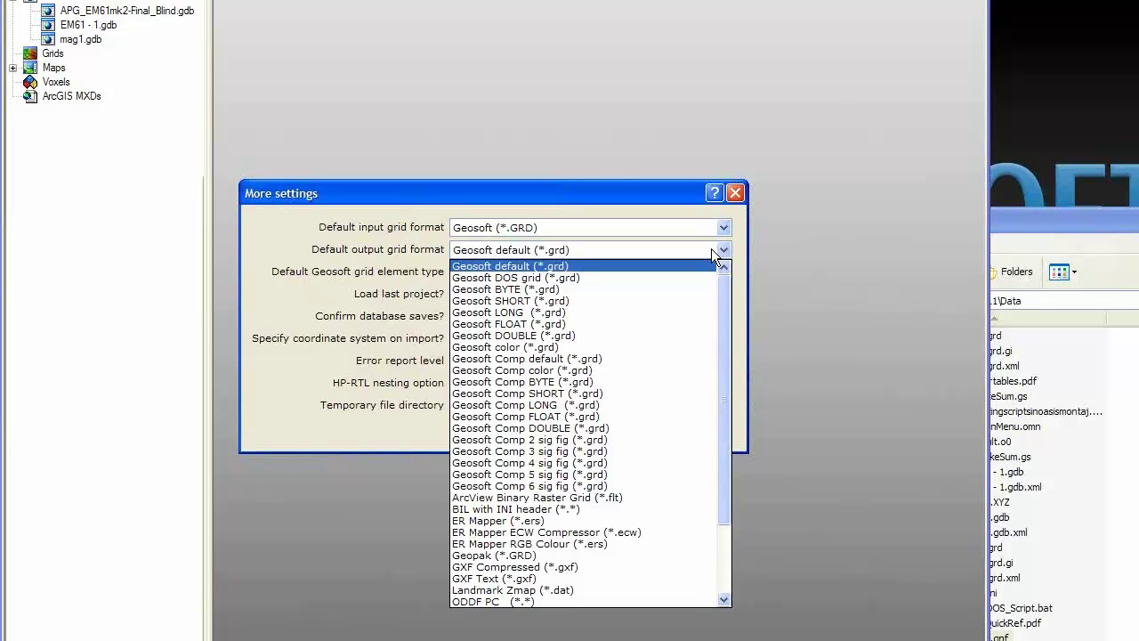
click(711, 250)
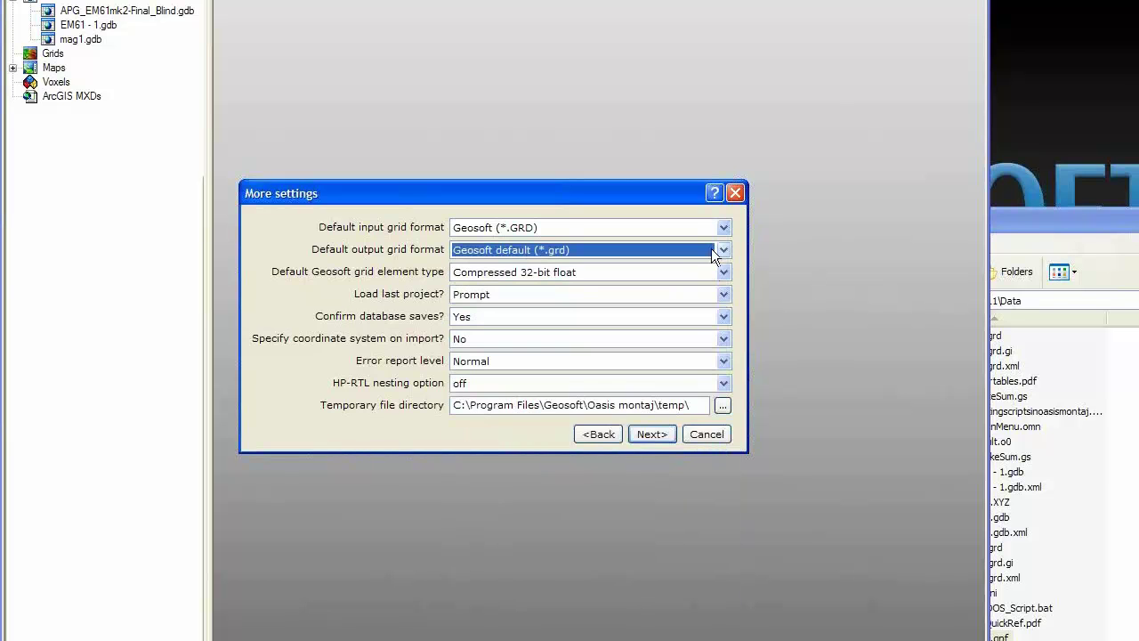
click(660, 434)
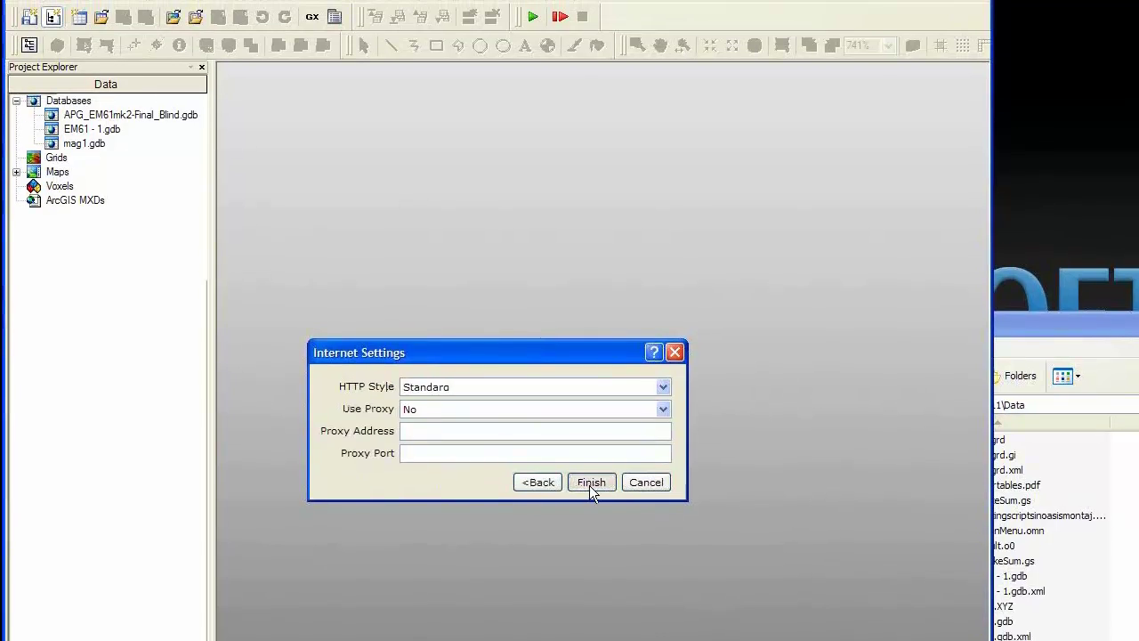
click(587, 387)
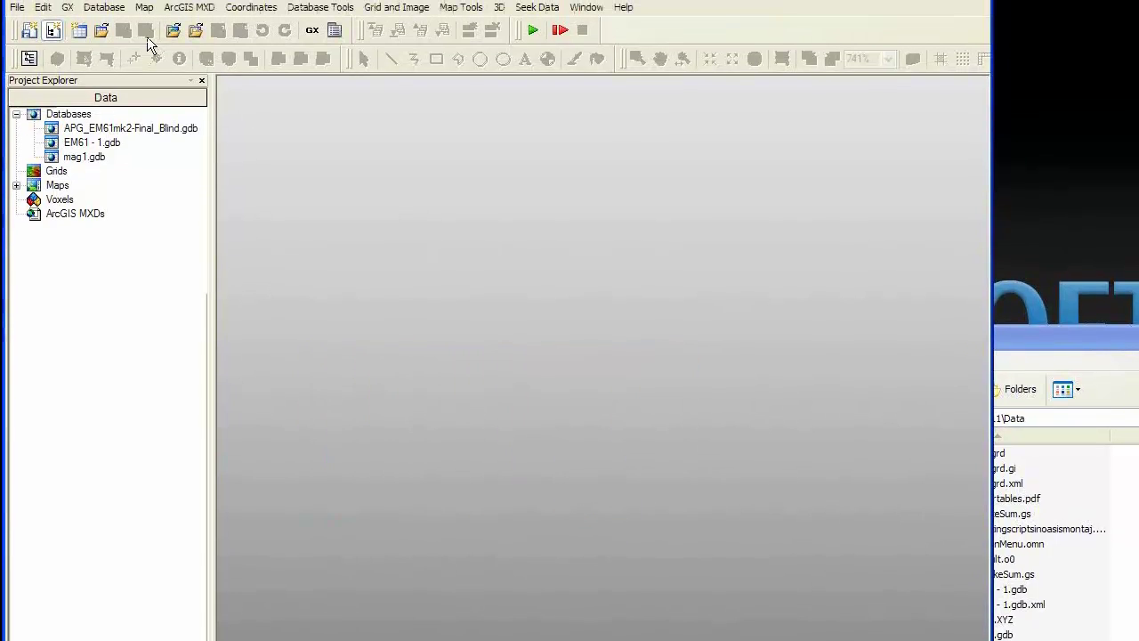
- Open the advanced global settings and select the Auto Save Time value
click(67, 8)
mouse_move(146, 246)
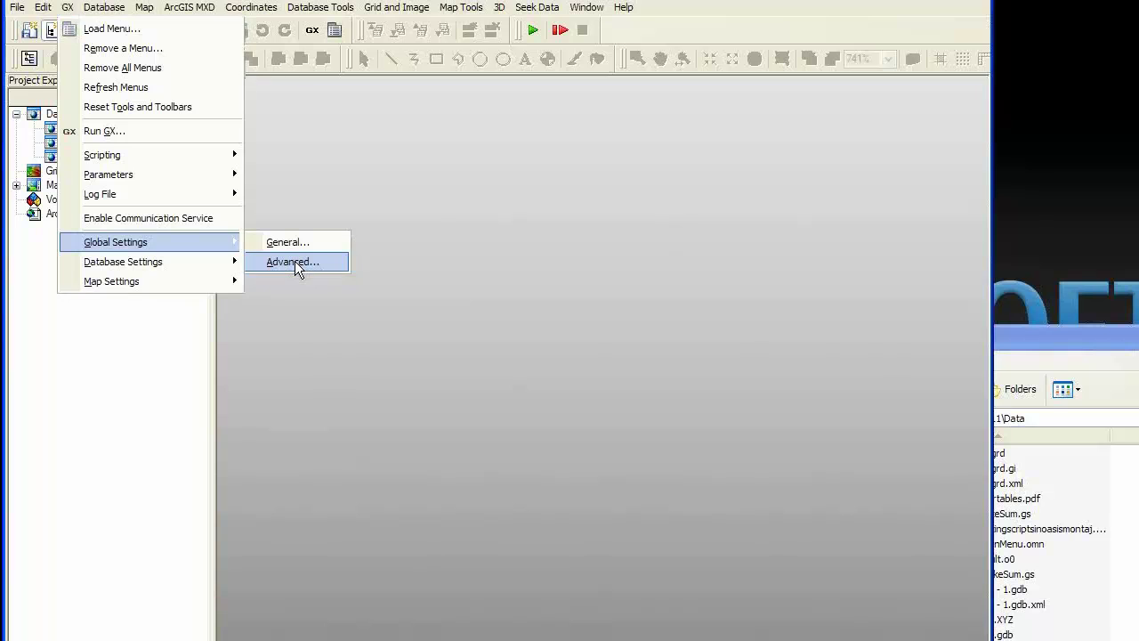
click(295, 261)
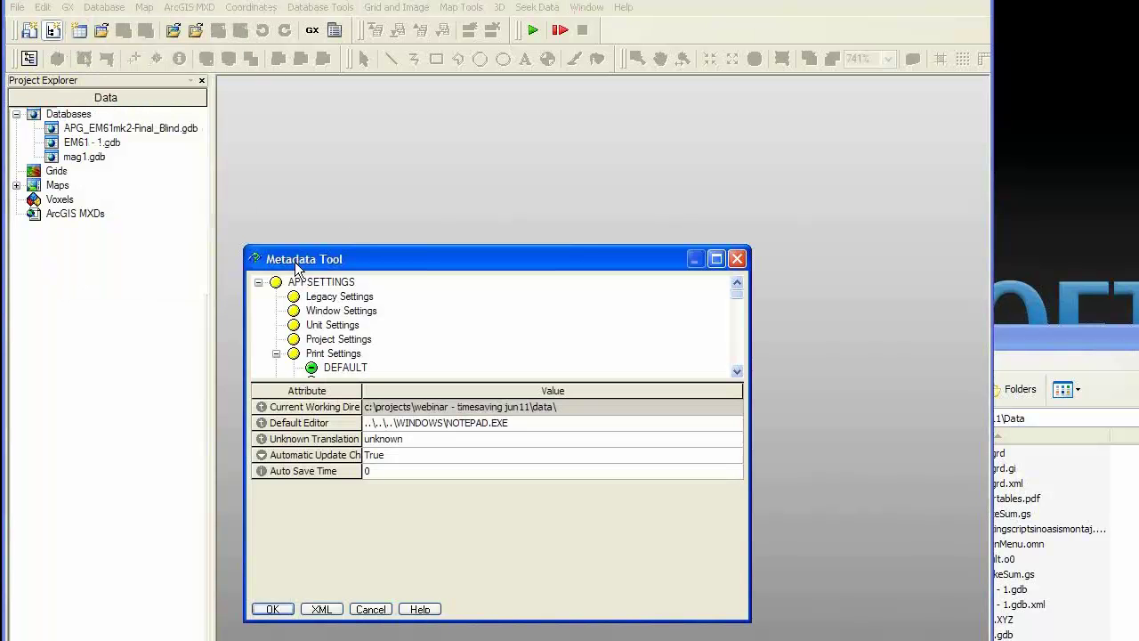
click(385, 469)
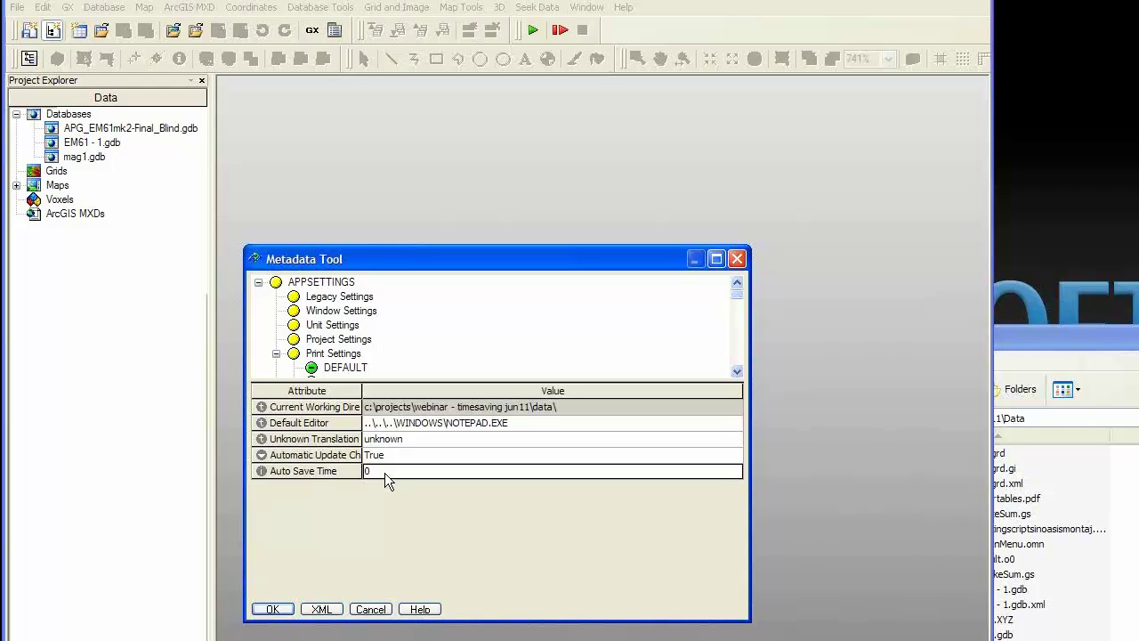
- Collapse the Print Settings and Most Recently Used Settings branches and display the attributes of Image Settings
click(276, 353)
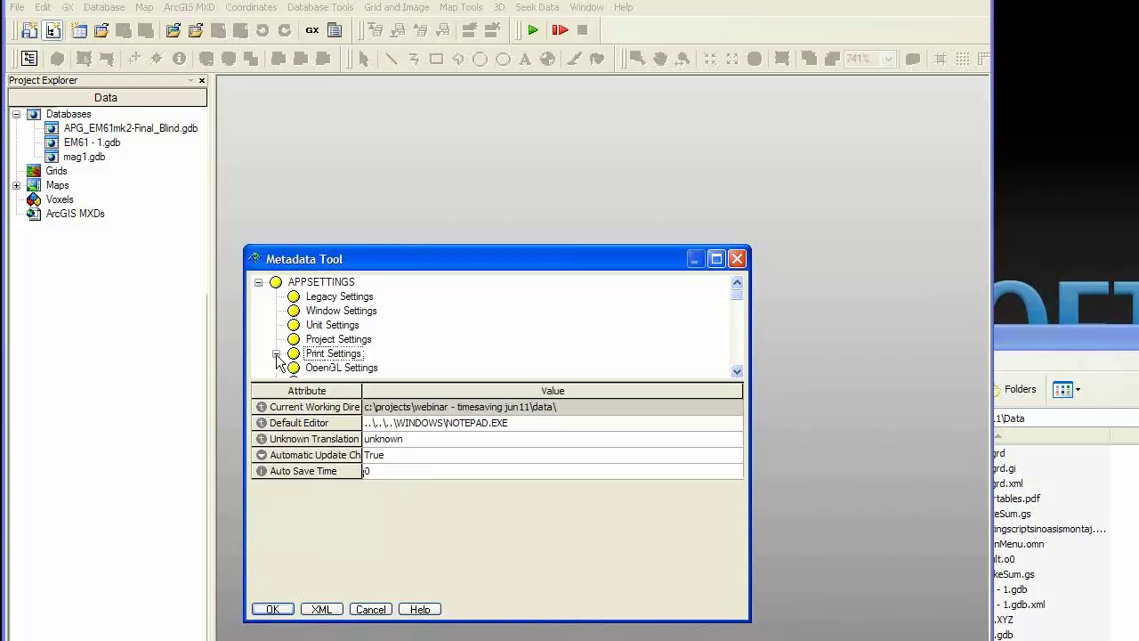
scroll(275, 355, down, 1)
click(276, 353)
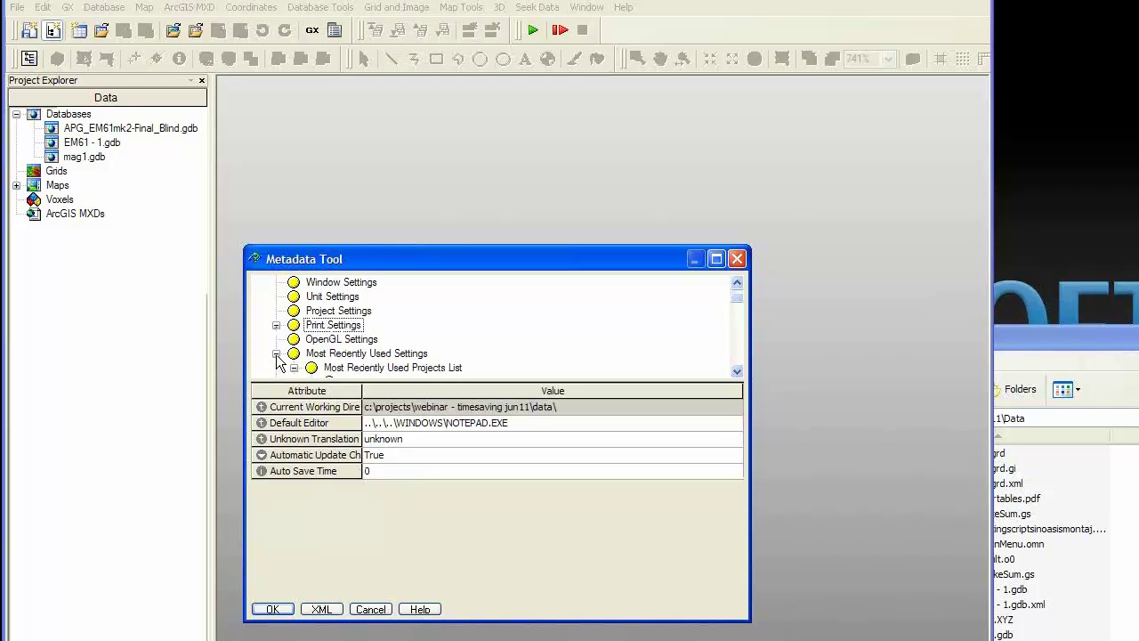
click(276, 353)
scroll(276, 355, down, 3)
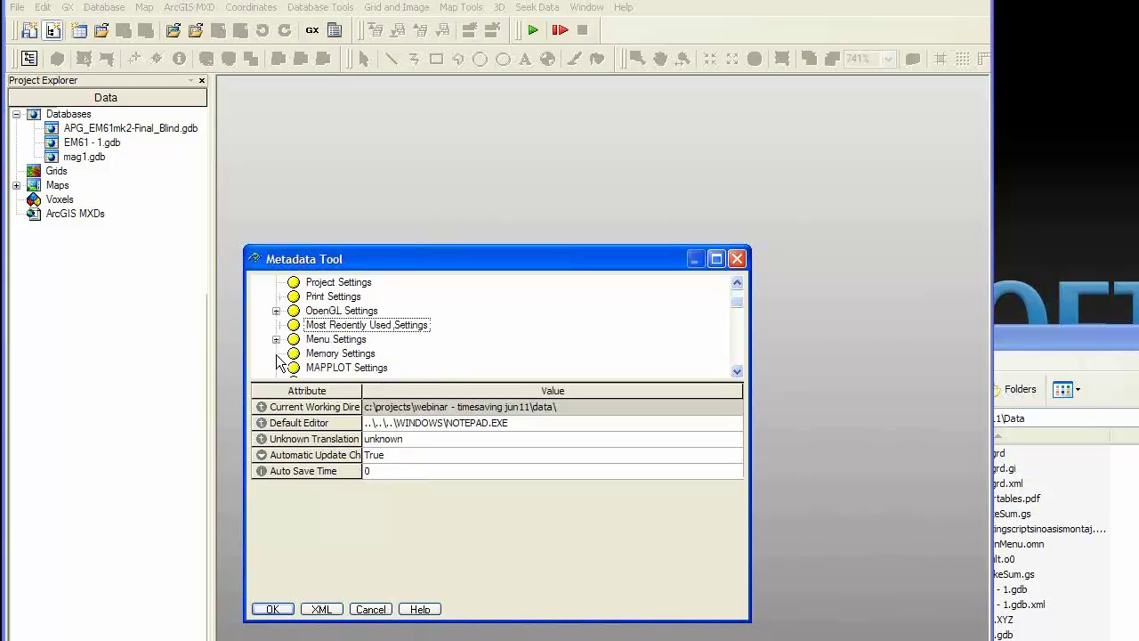
scroll(278, 361, down, 2)
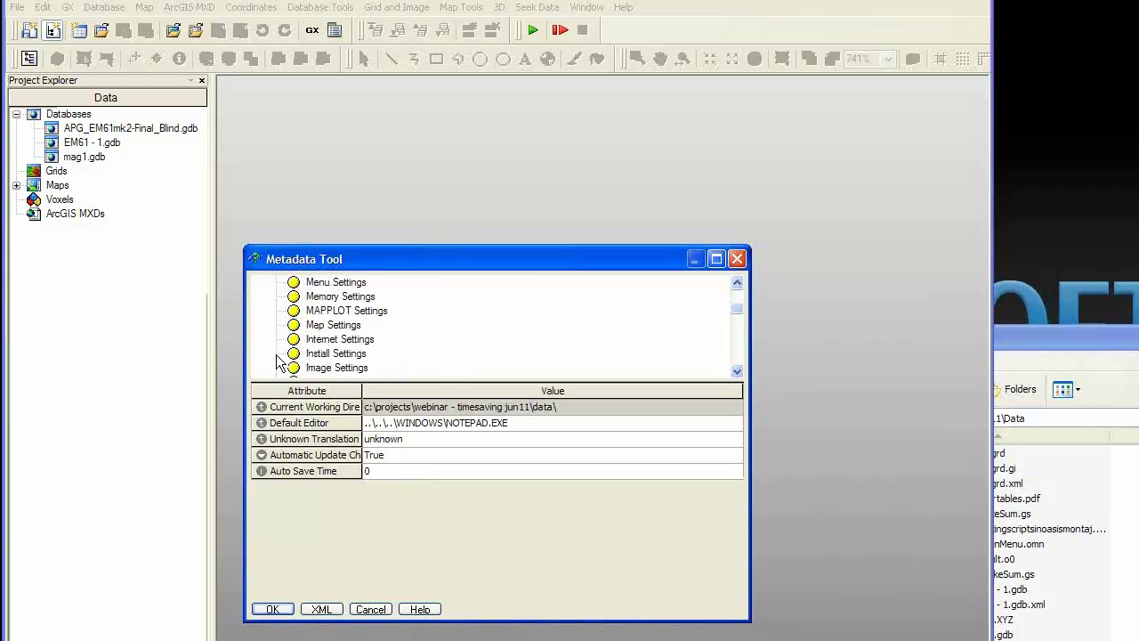
scroll(278, 360, down, 1)
click(352, 358)
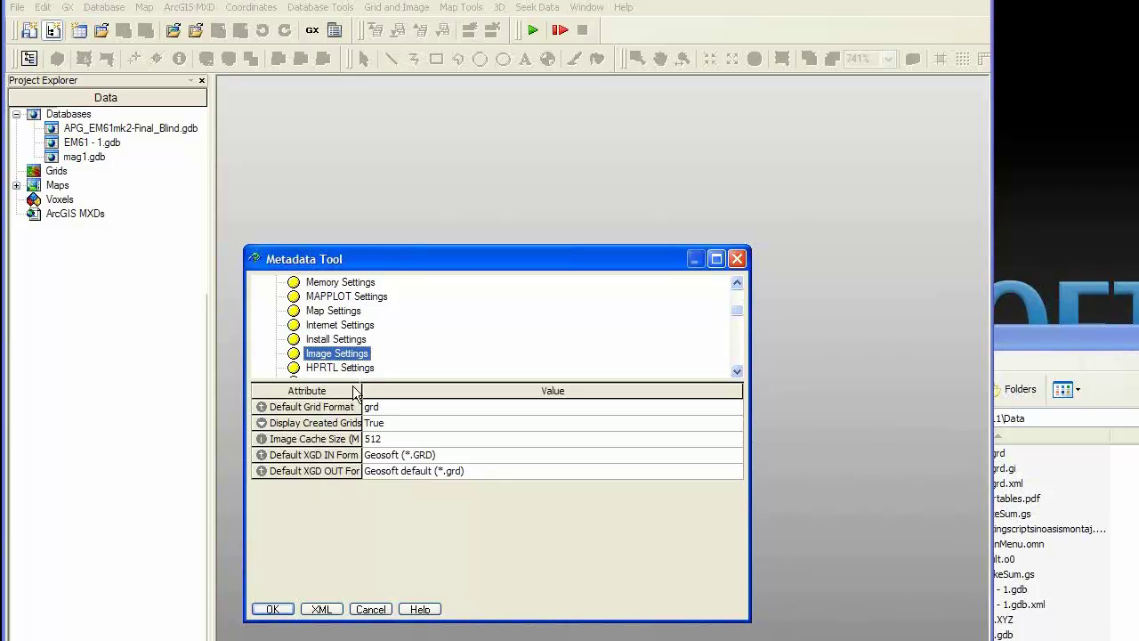
- Check the choices for the Display Created Grids attribute, keep True, and close the Metadata Tool
click(384, 426)
click(384, 426)
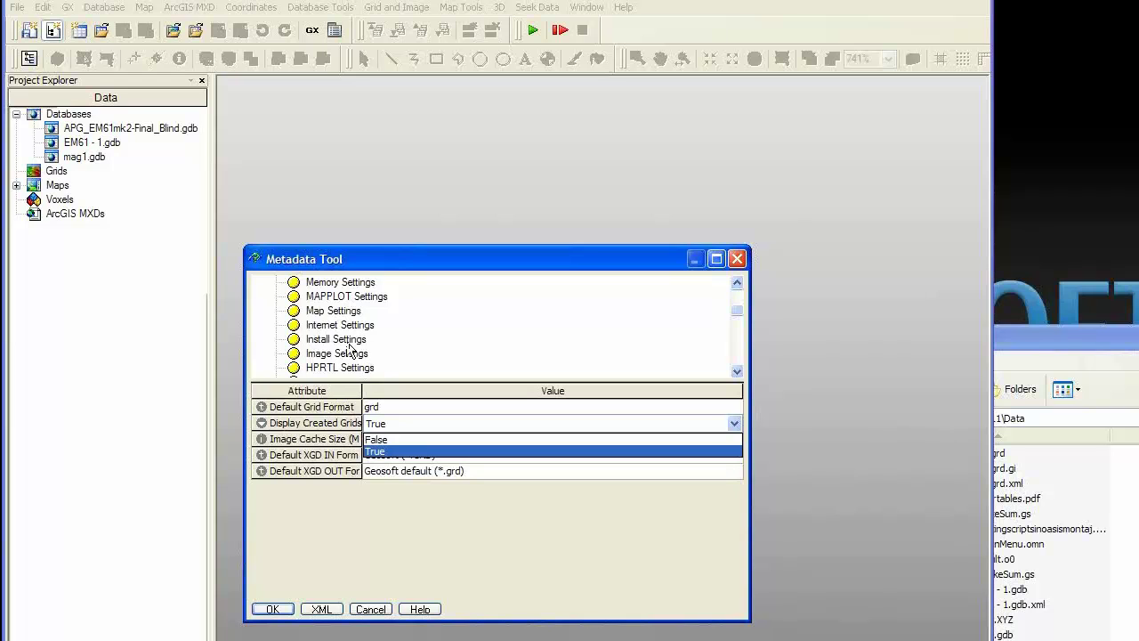
key(Return)
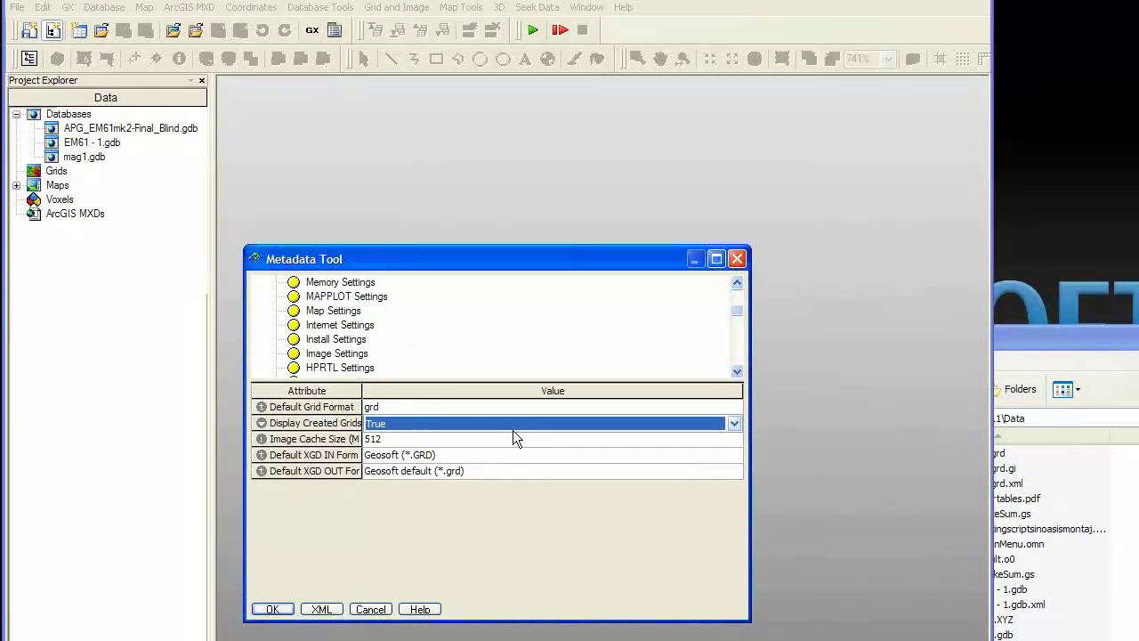
click(737, 259)
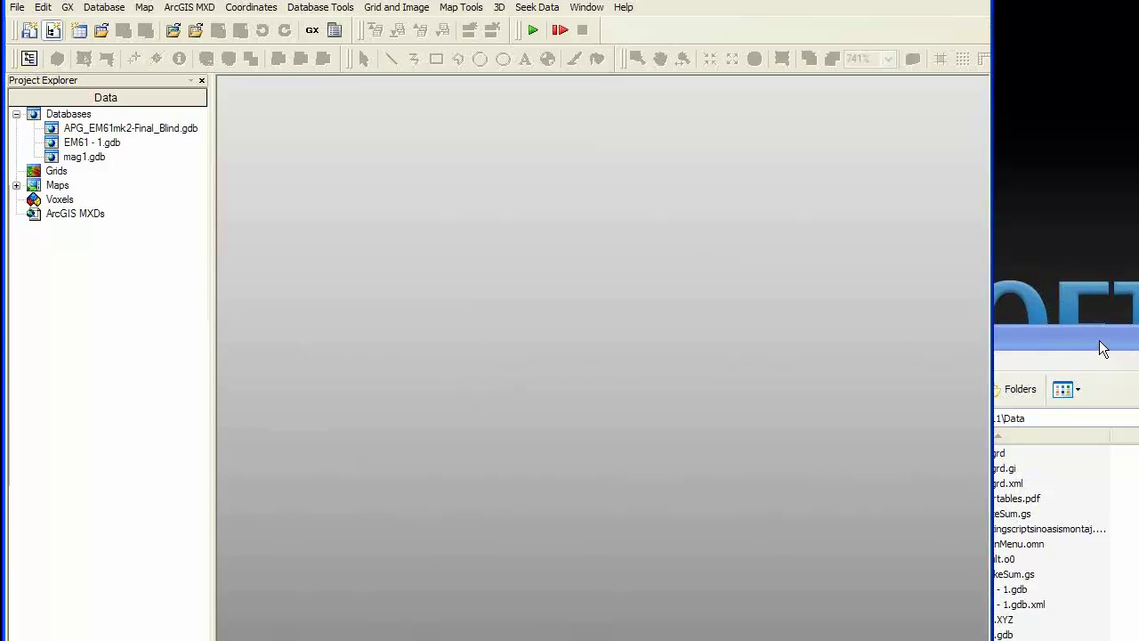
- Add the existing APG_EM61mk2-Final_Blind.gdb database from the Data folder to the project's Databases
click(65, 116)
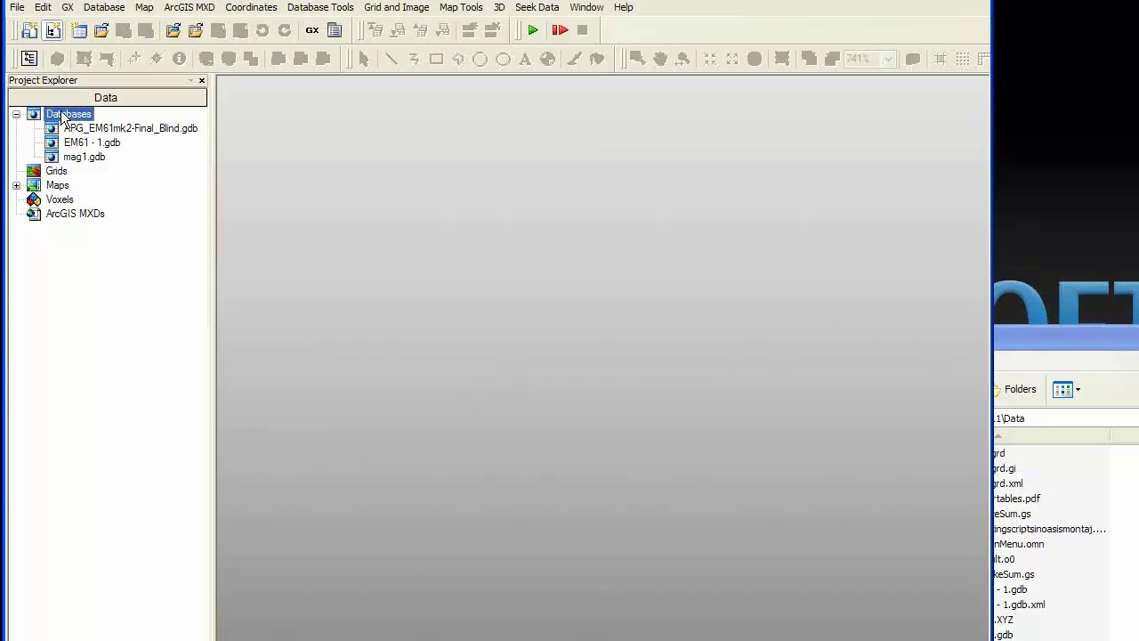
right_click(64, 117)
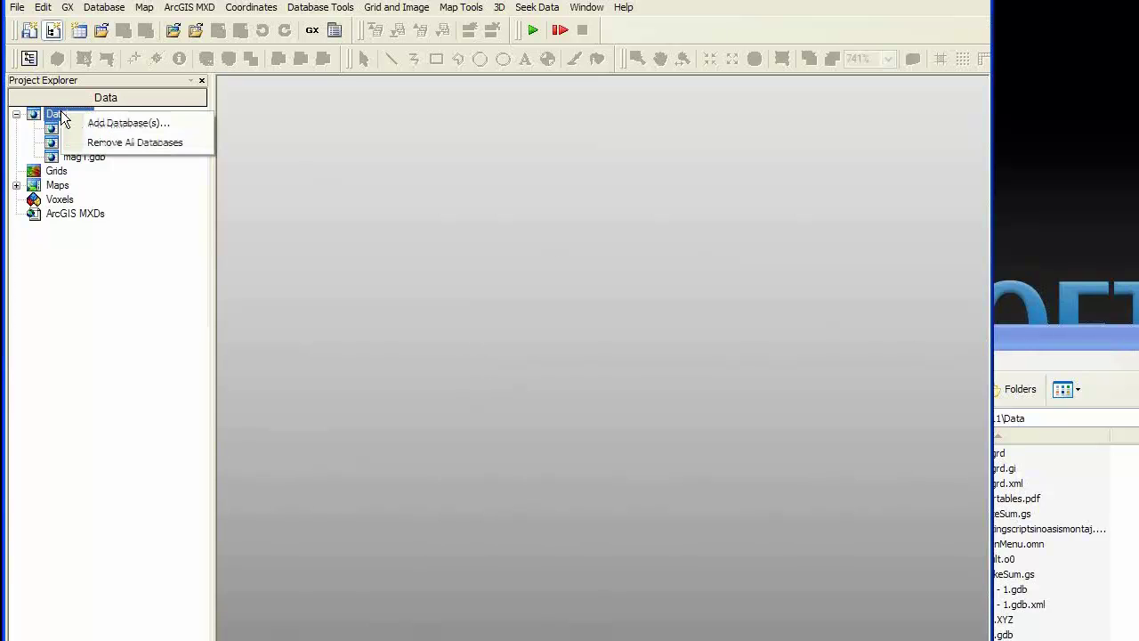
click(92, 123)
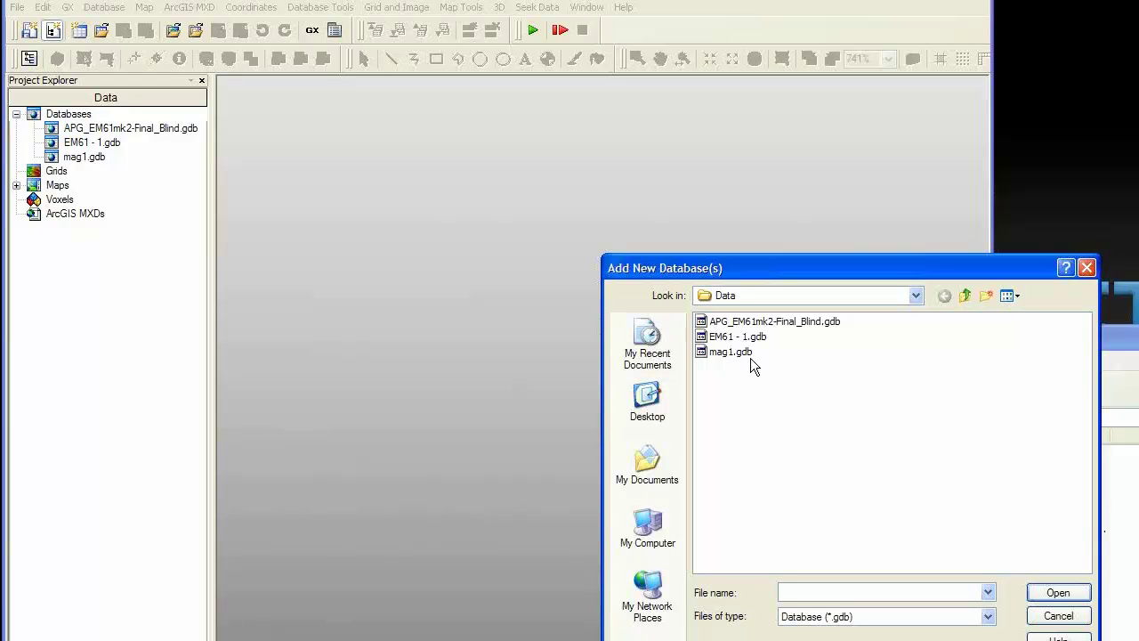
click(790, 322)
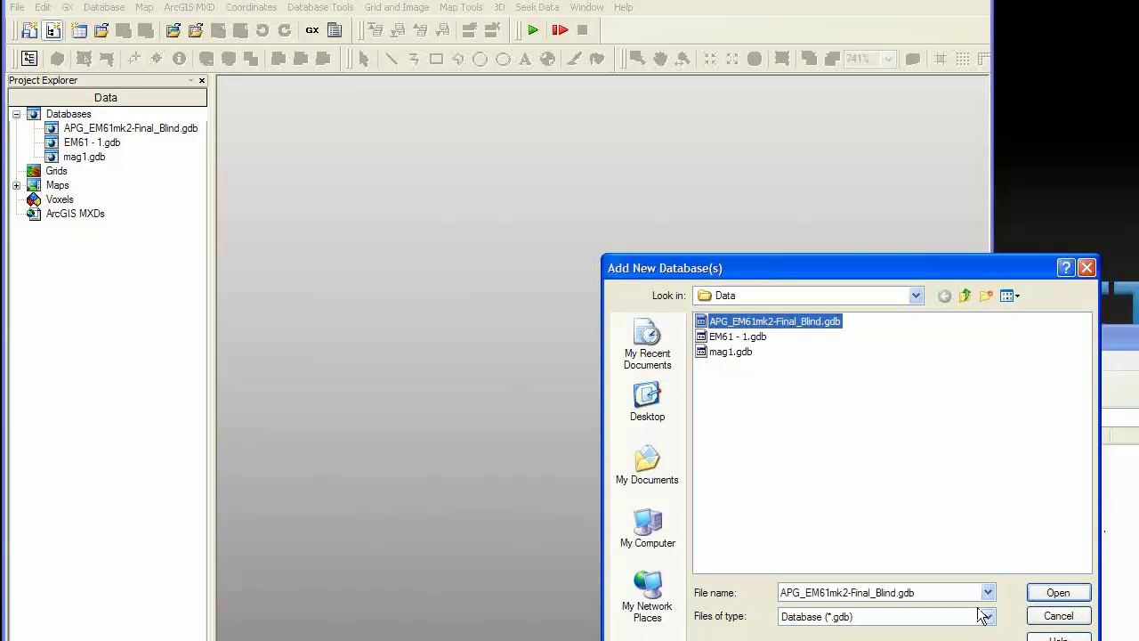
click(1064, 596)
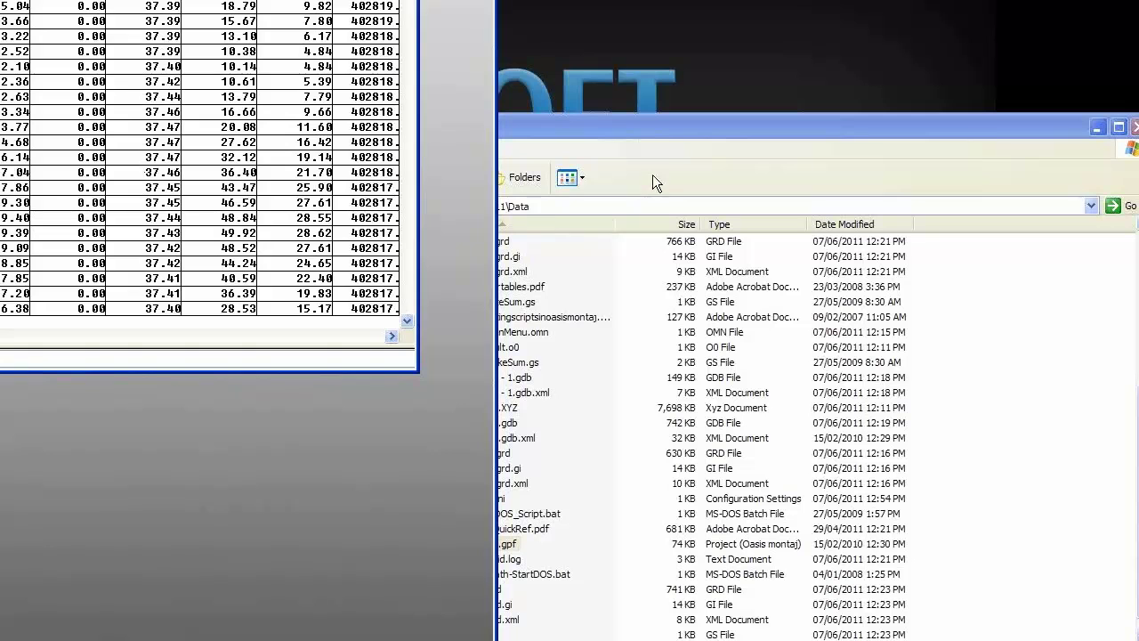
- Switch to the Data folder in Windows Explorer, find mag1.gdb and open it in Oasis montaj directly from there
click(660, 133)
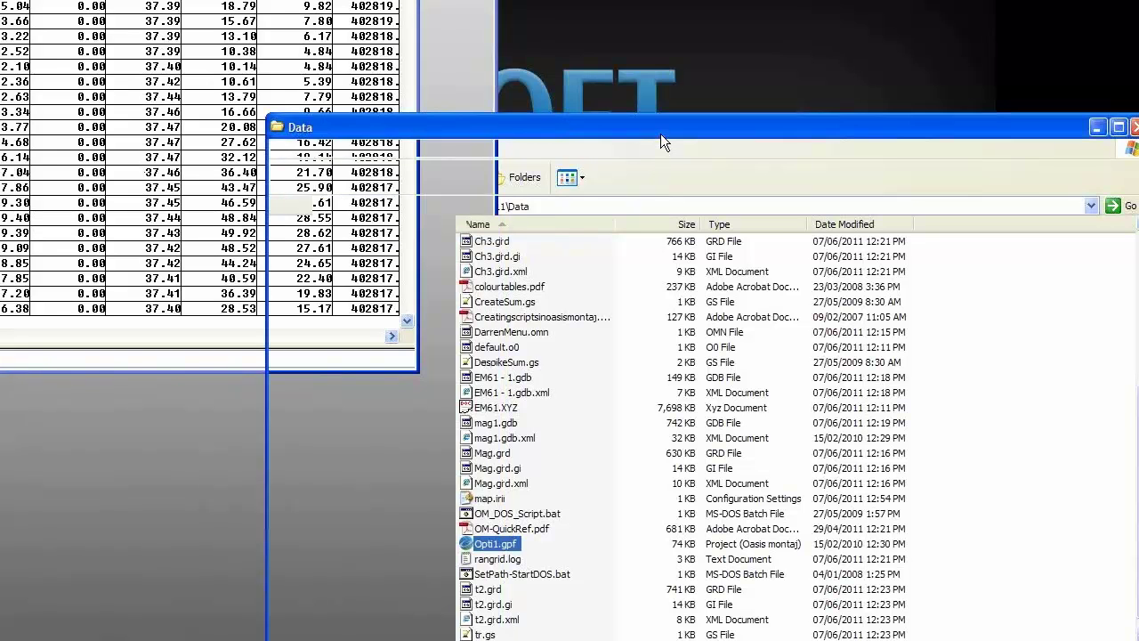
click(581, 427)
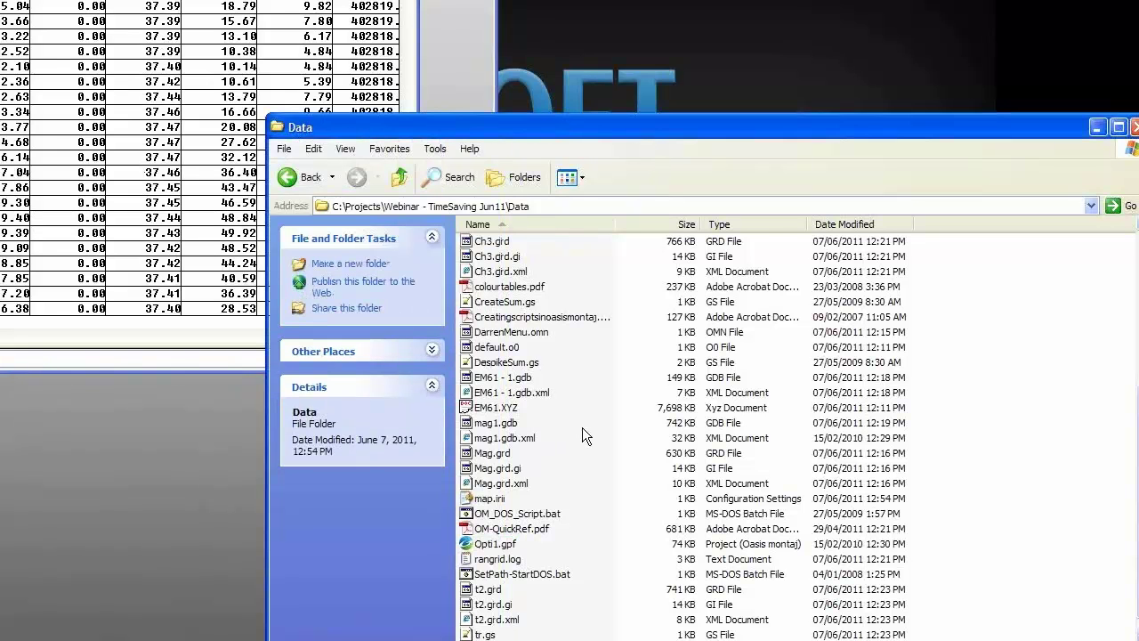
scroll(581, 427, up, 4)
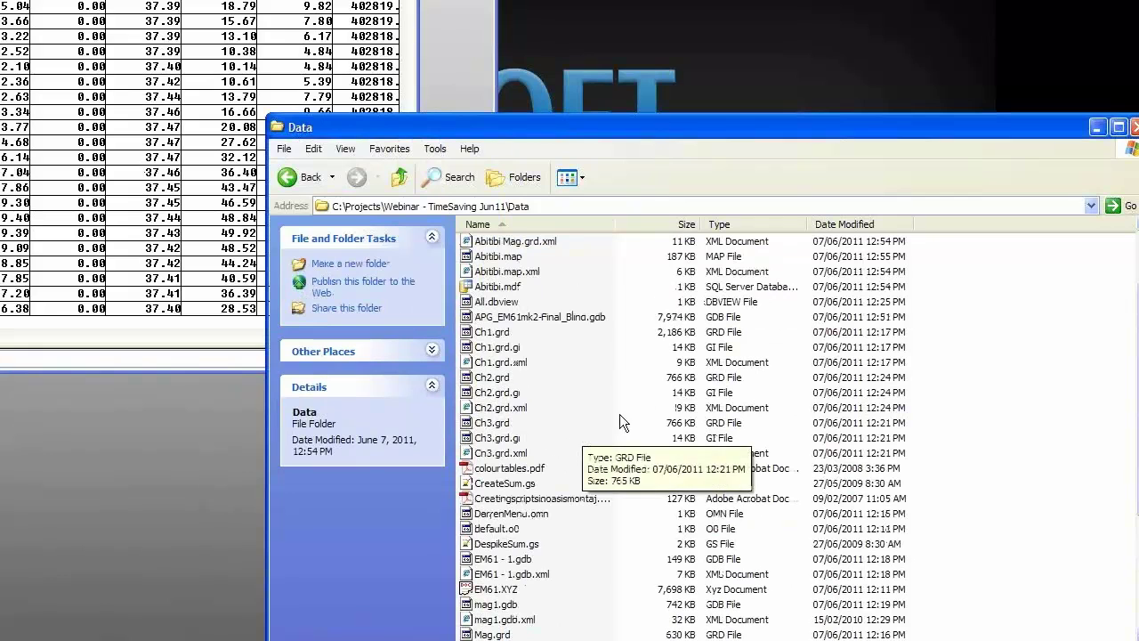
scroll(576, 413, up, 2)
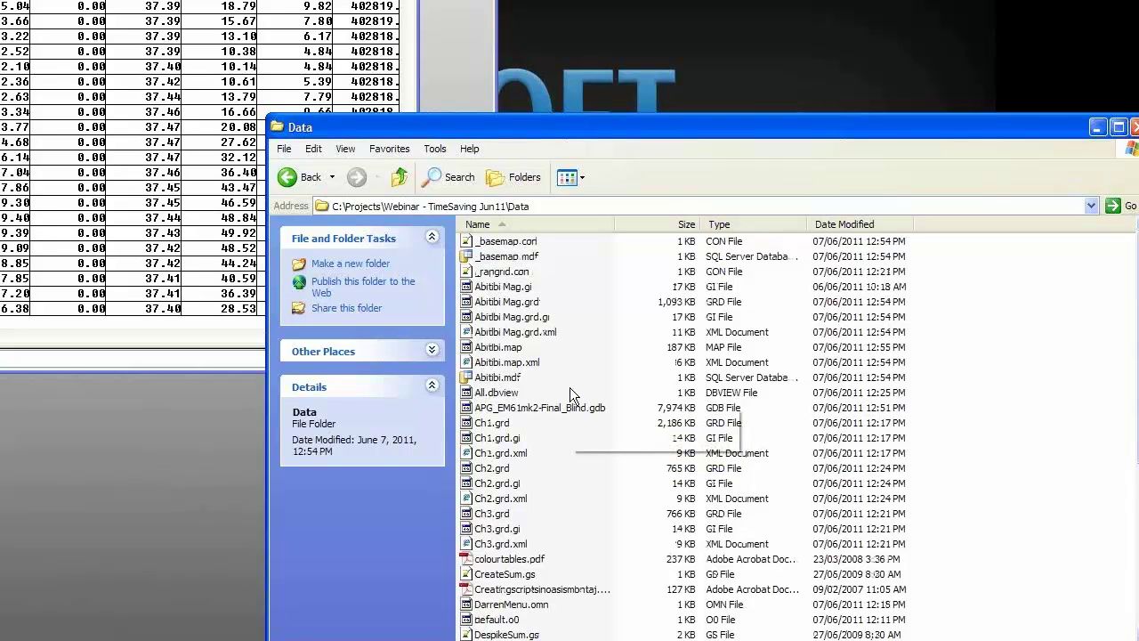
scroll(570, 394, down, 3)
scroll(569, 387, down, 2)
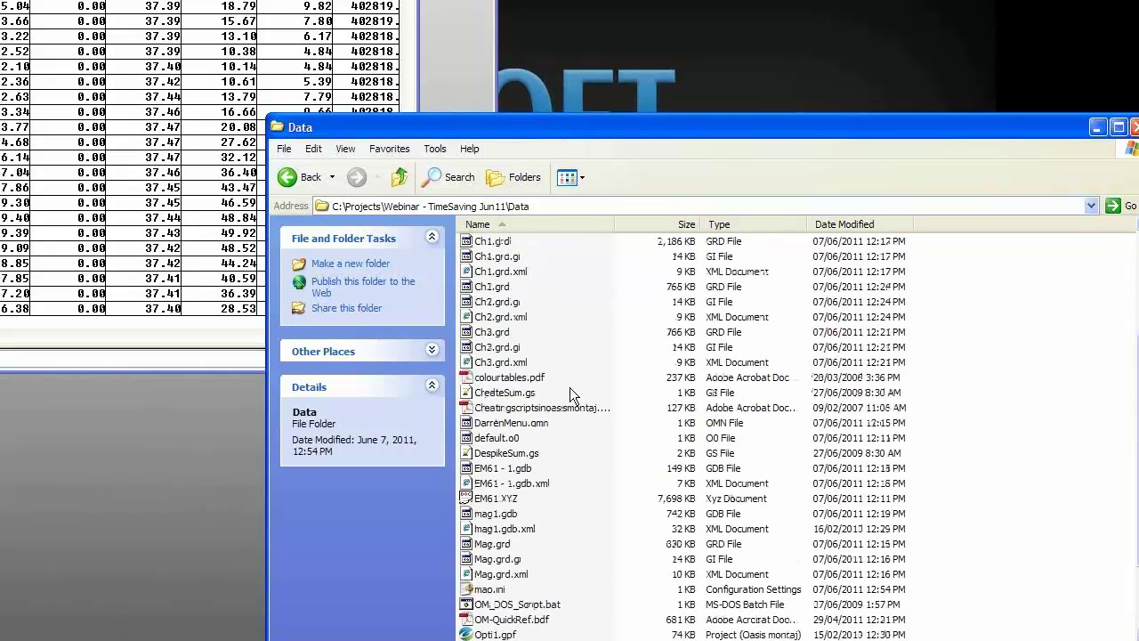
click(496, 486)
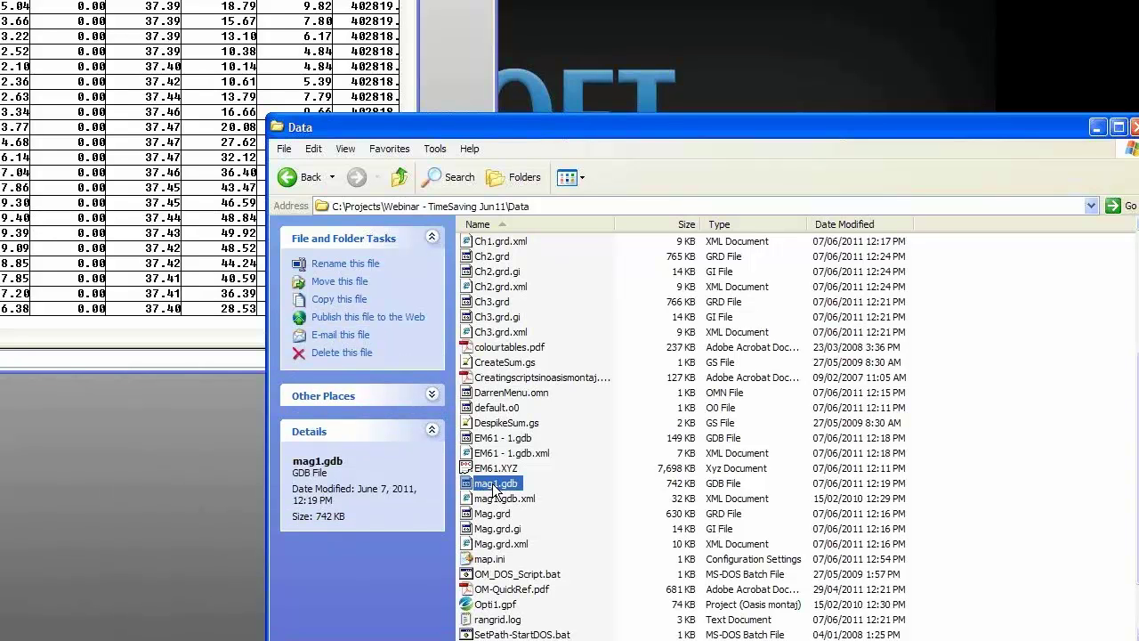
drag(496, 490, 219, 450)
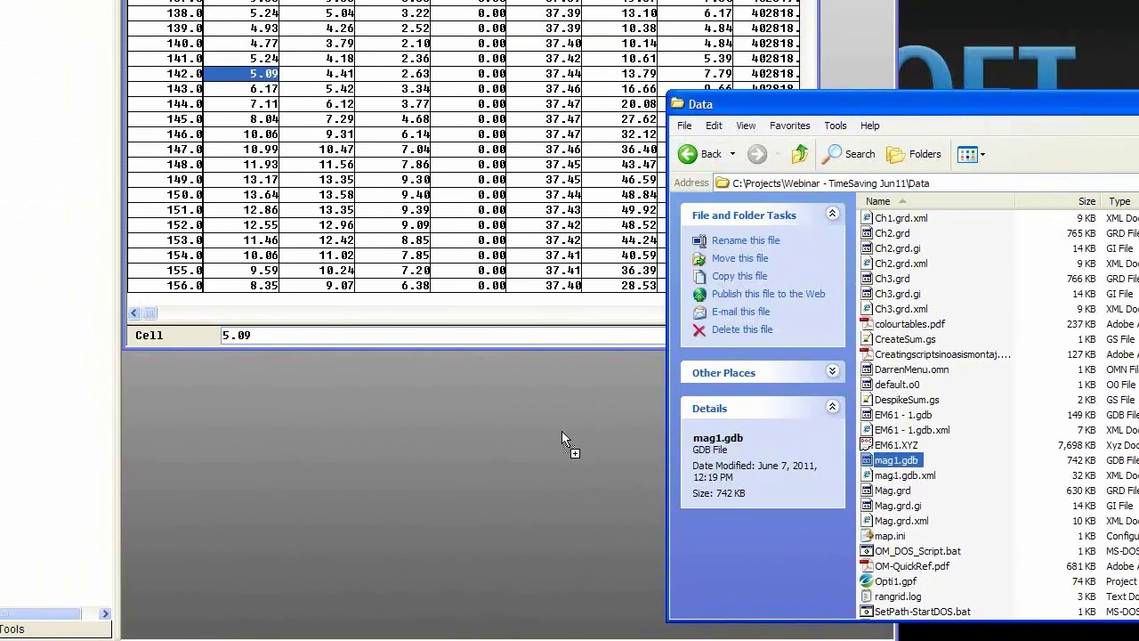
drag(562, 433, 561, 433)
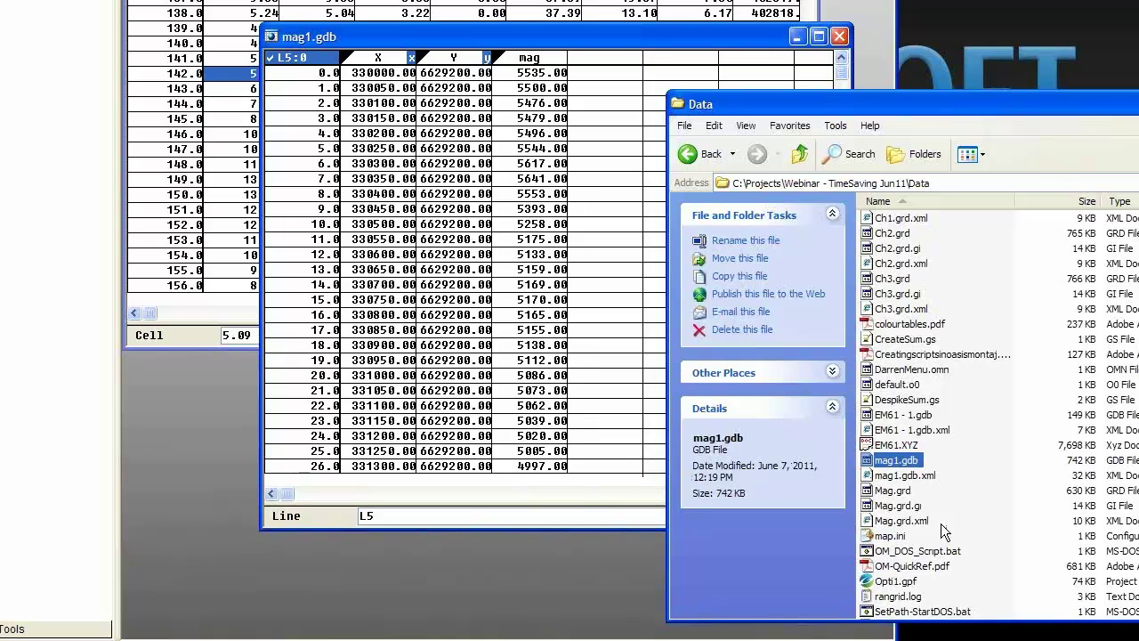
- Bring the Mag.grd grid and the Abitibi.map map from the Data folder directly into Oasis montaj
drag(899, 492, 596, 587)
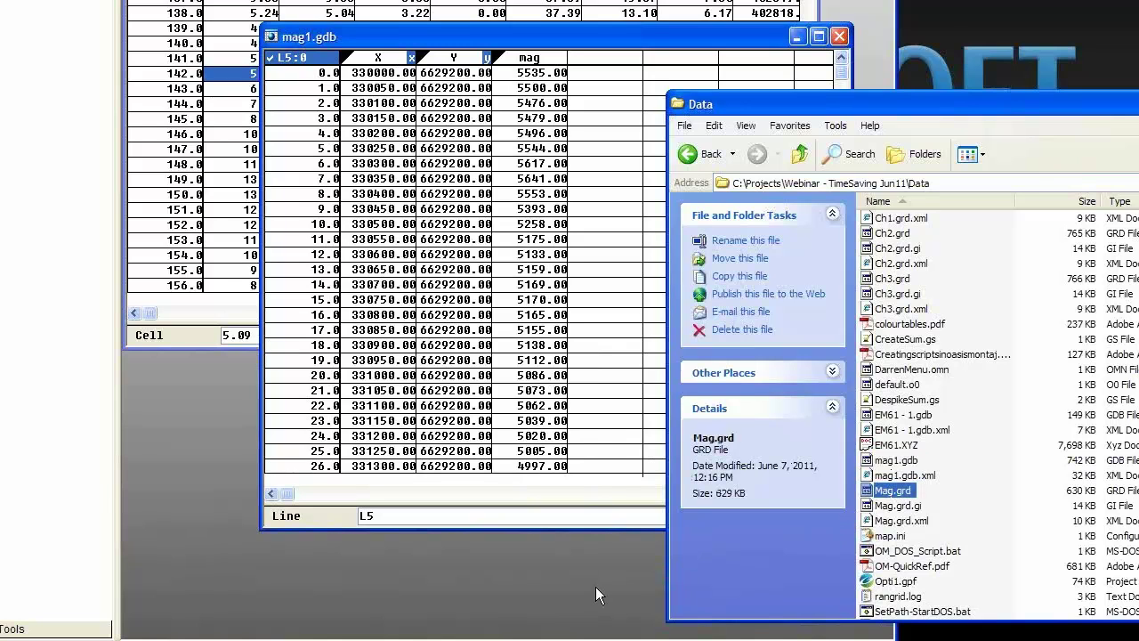
drag(595, 586, 595, 586)
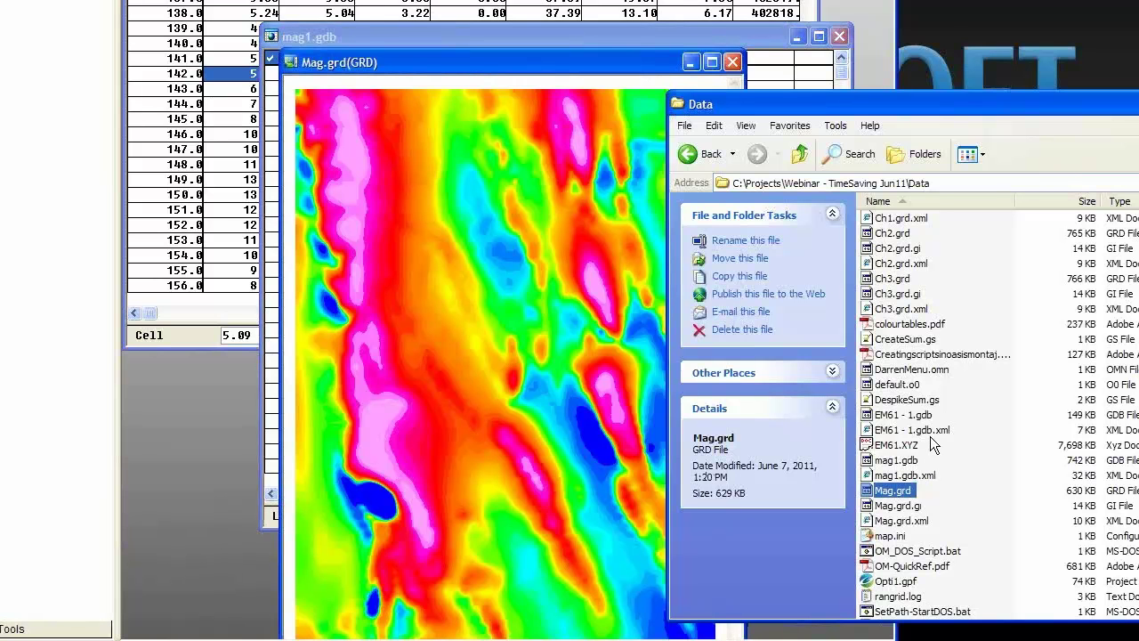
click(892, 417)
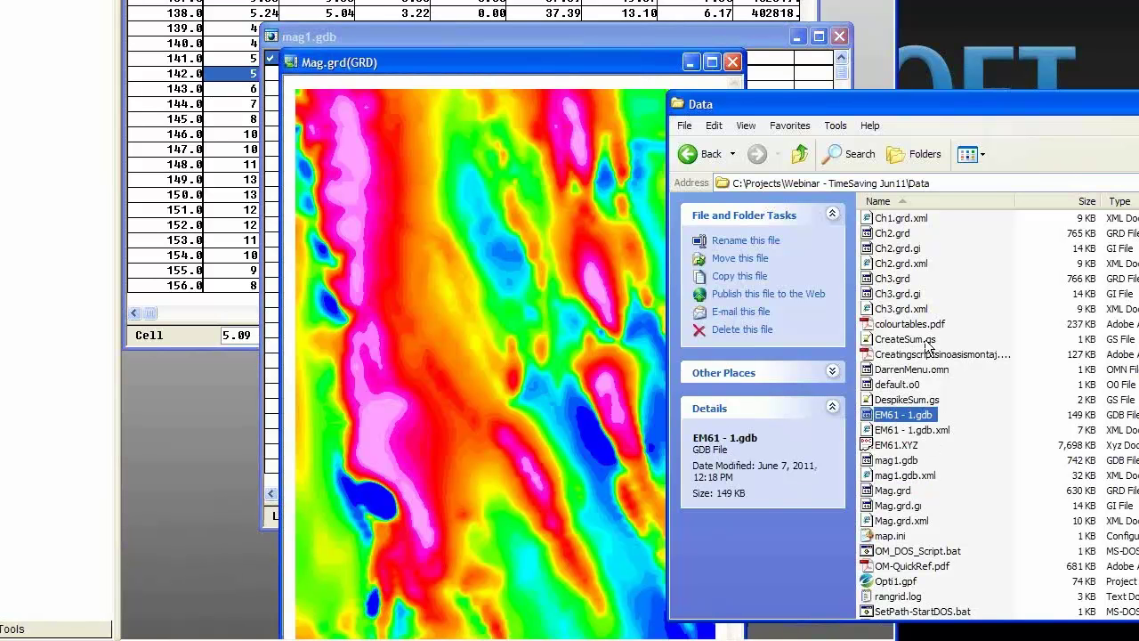
scroll(928, 345, up, 4)
scroll(928, 346, up, 2)
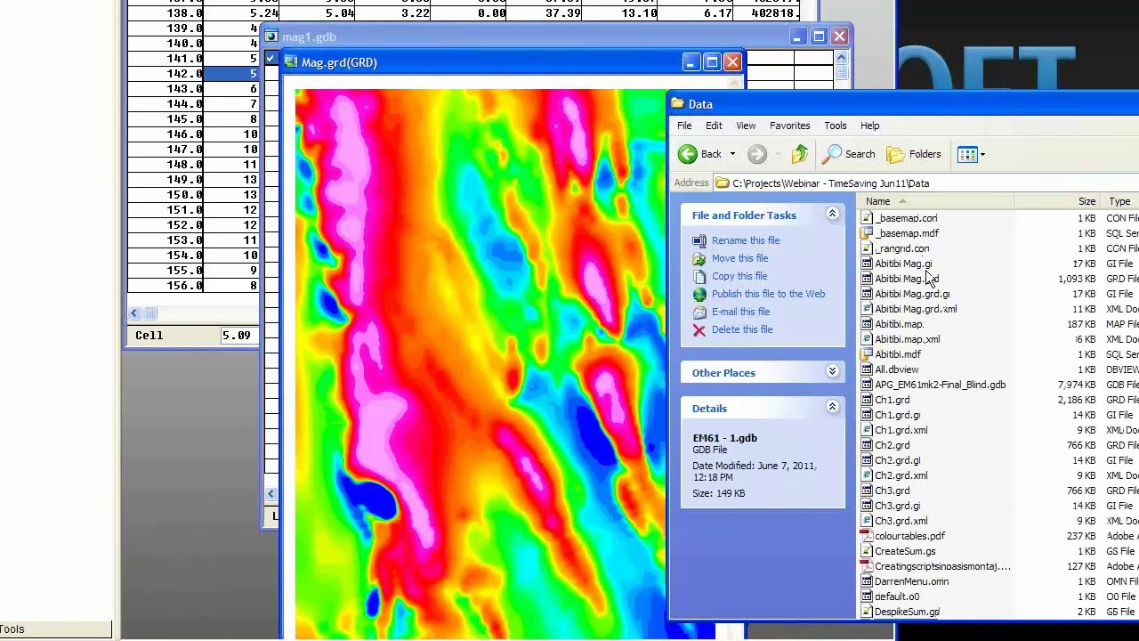
click(899, 324)
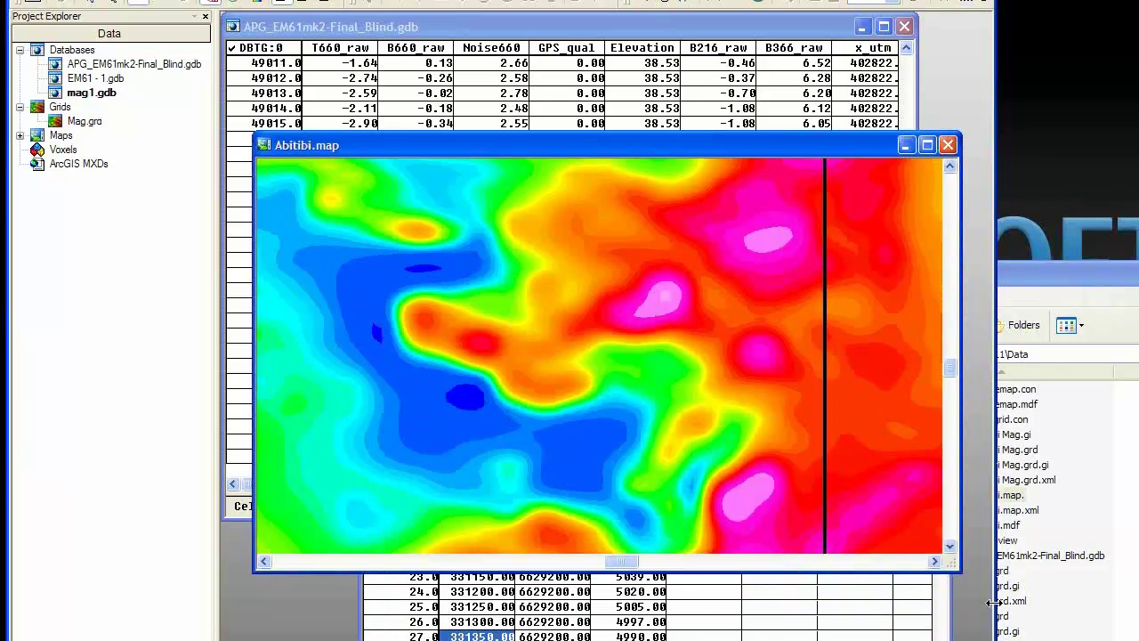
- Close the Abitibi.map window and open the EM61 - 1.gdb database from the project
click(882, 379)
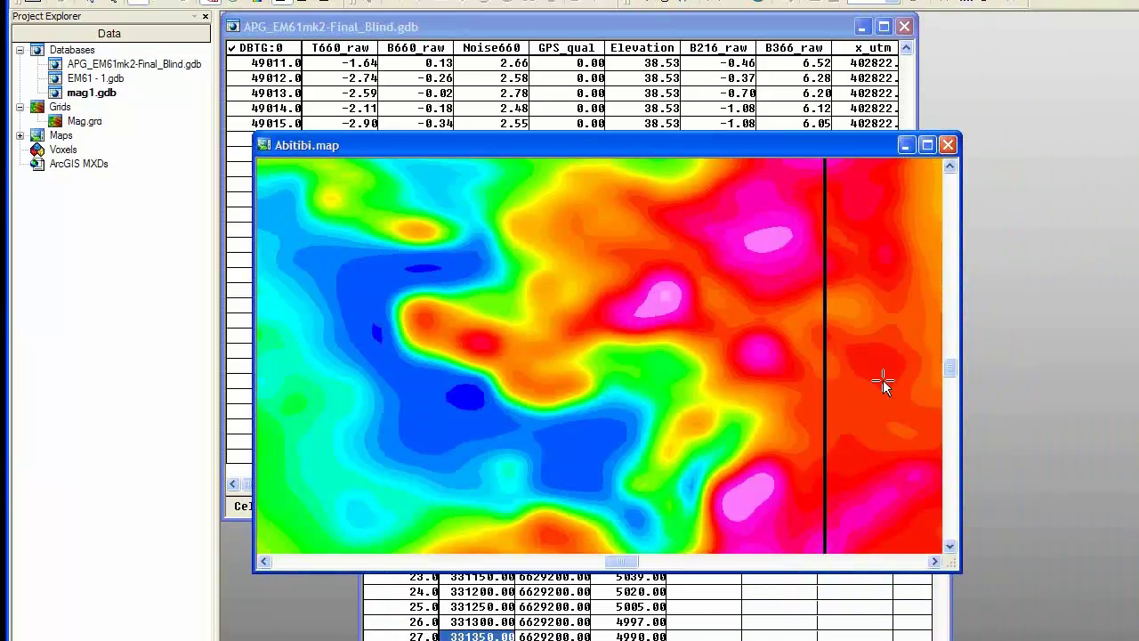
click(949, 148)
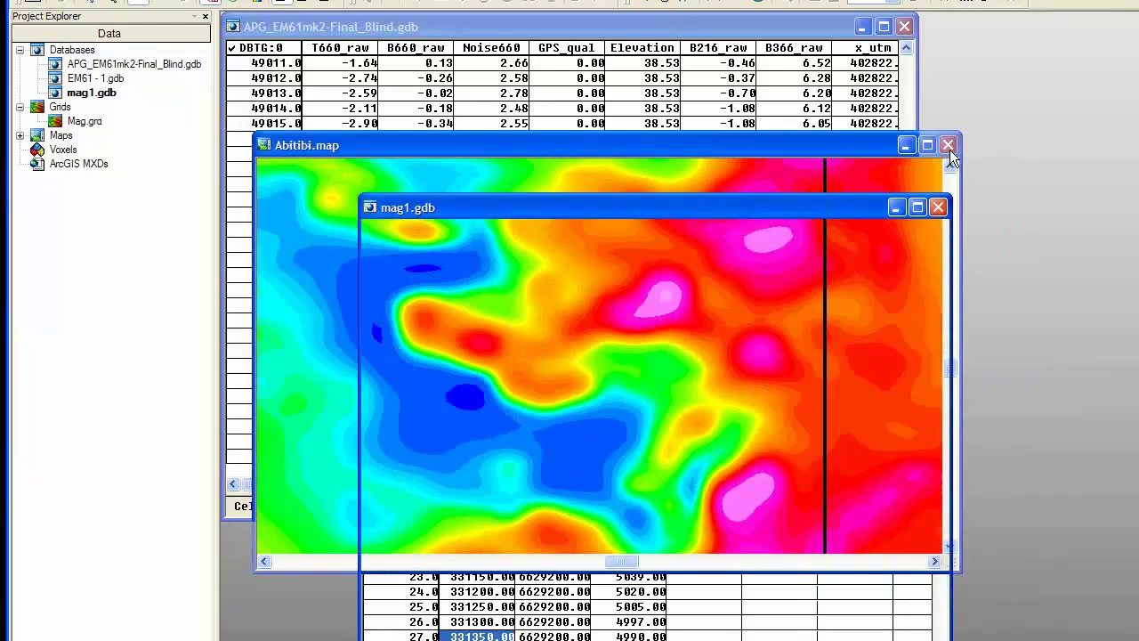
click(94, 77)
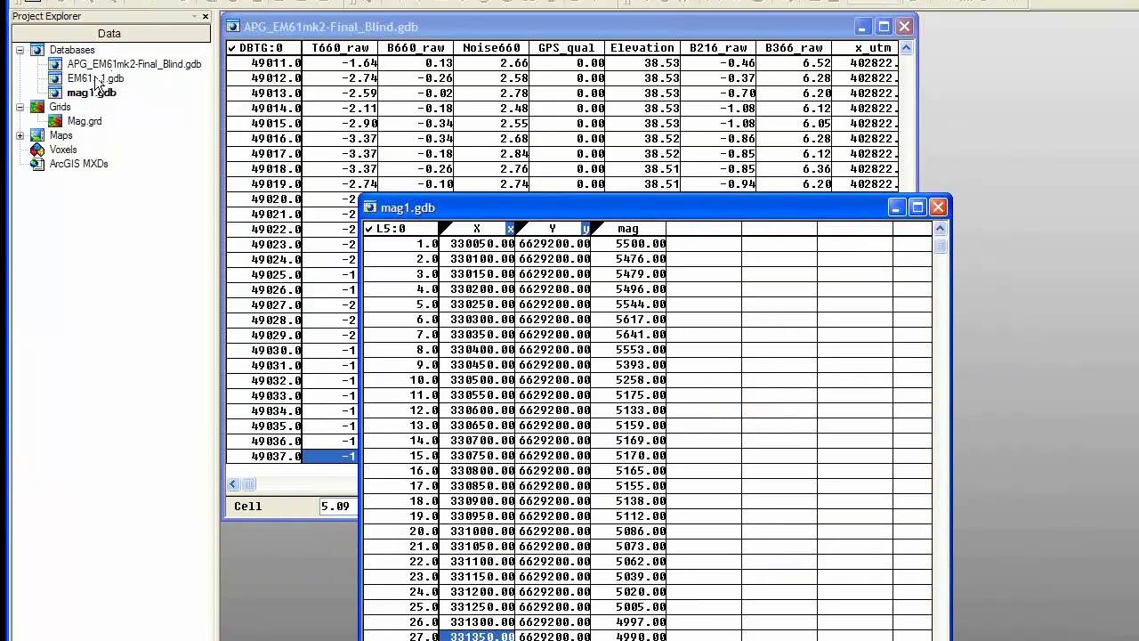
double_click(94, 77)
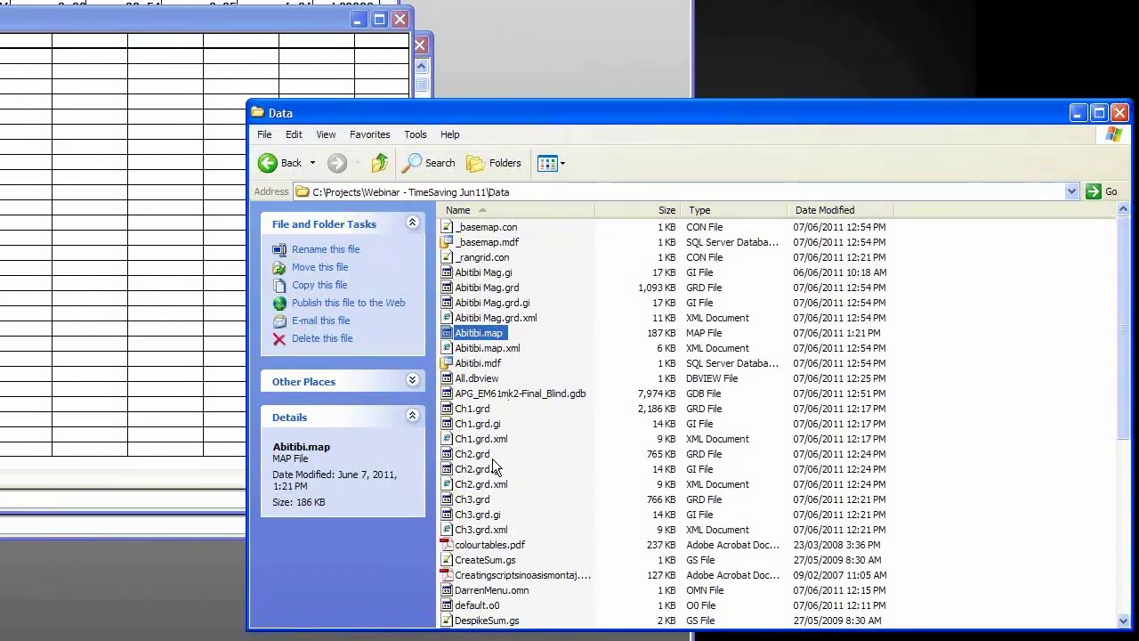
- Import EM61.XYZ from the Data folder into the open EM61 - 1.gdb database and reposition its window
scroll(492, 458, down, 3)
click(483, 516)
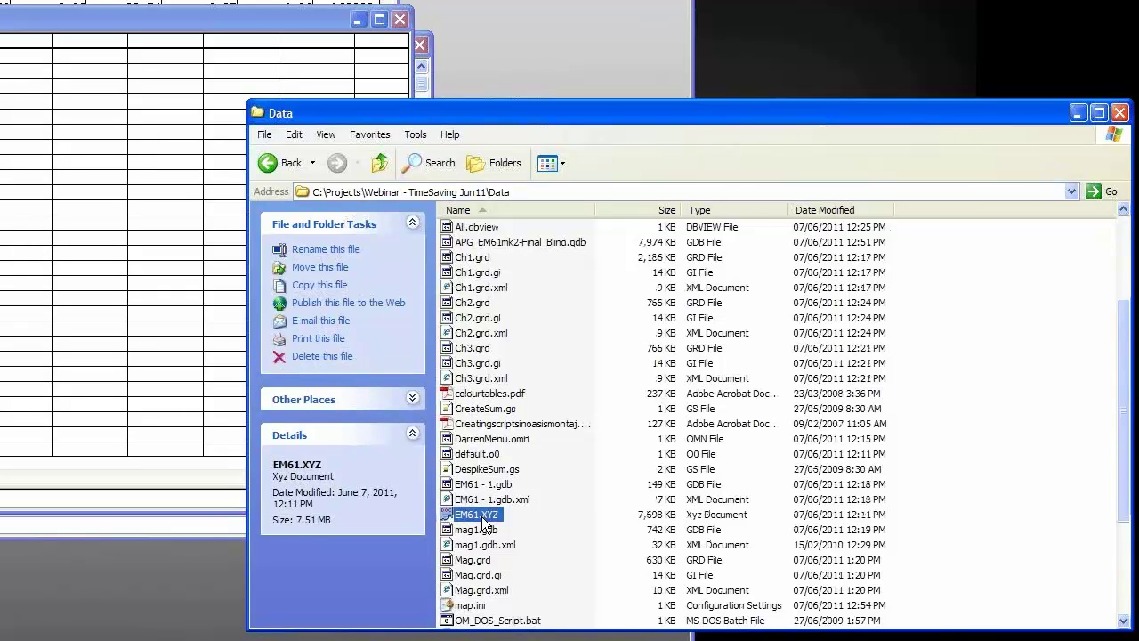
drag(483, 521, 105, 322)
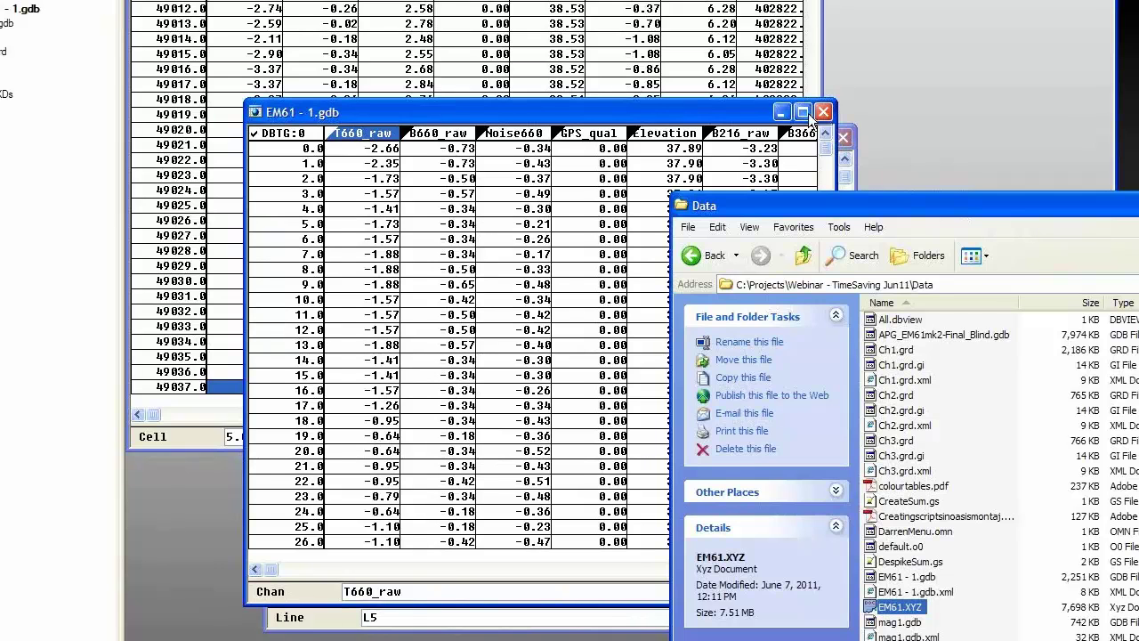
drag(696, 115, 634, 91)
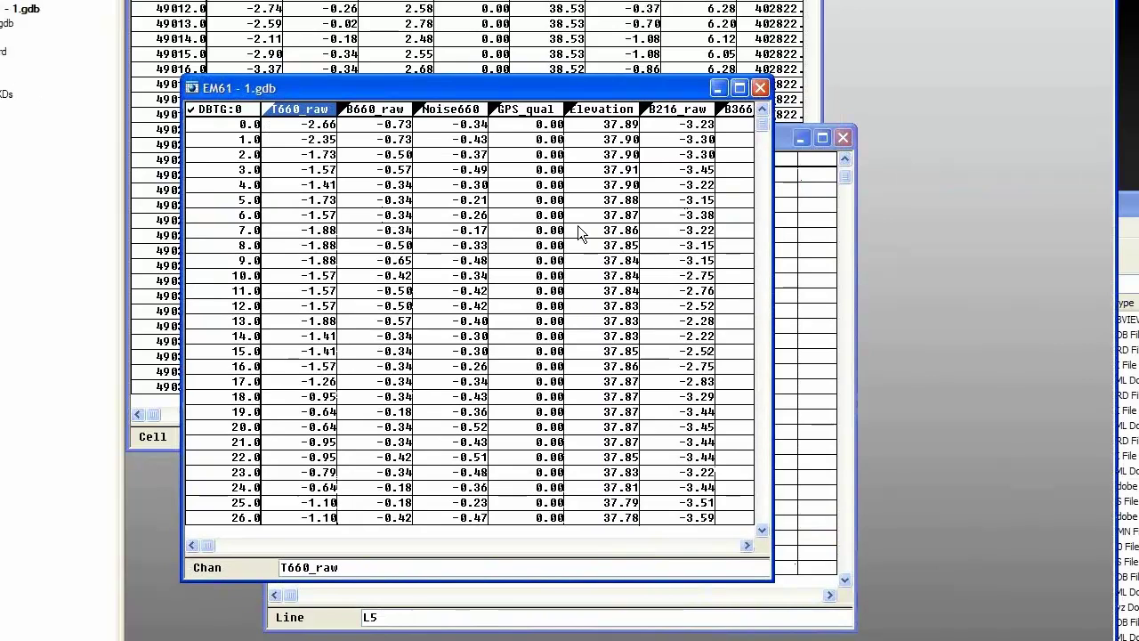
- Create a new map from the X,Y data of mag1.gdb, named Mag, with the landscape C template and a calculated scale
drag(607, 225, 788, 275)
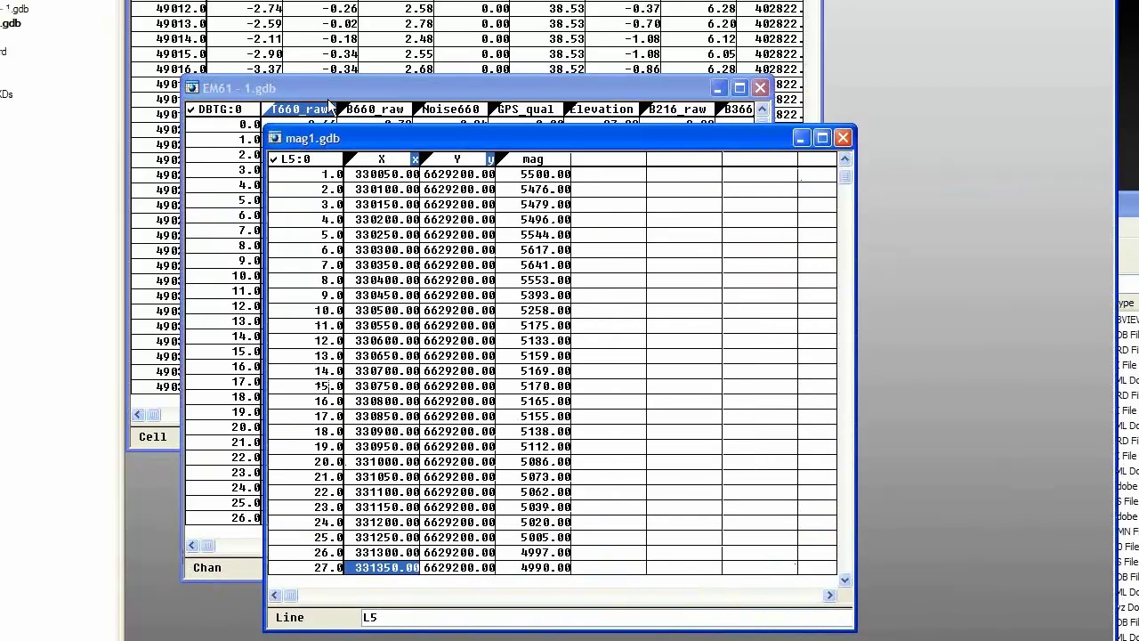
click(460, 29)
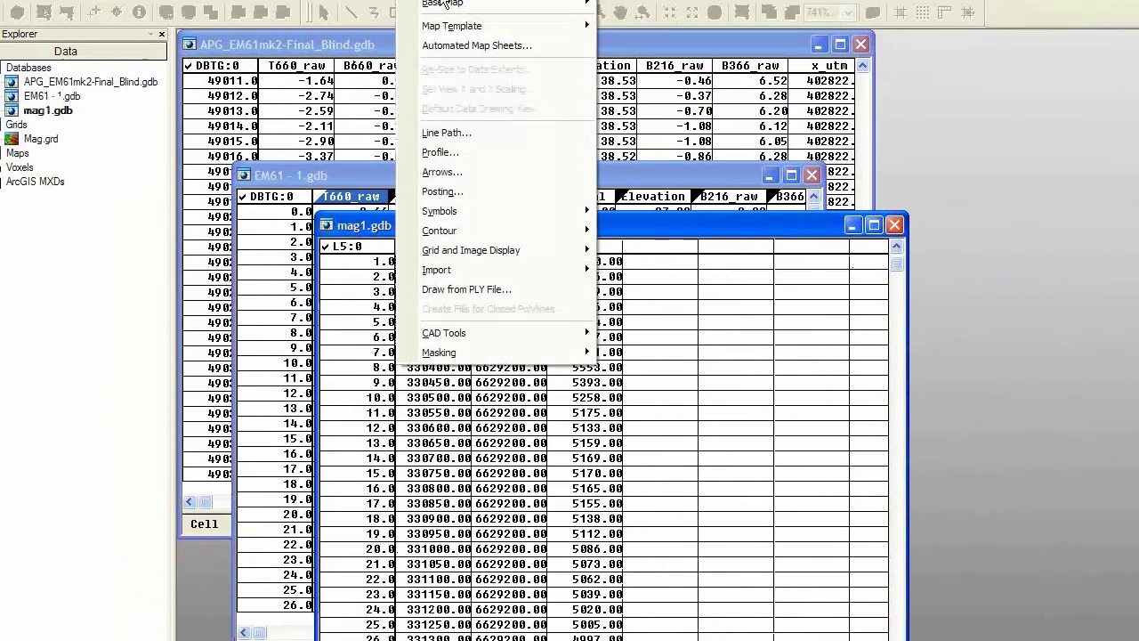
mouse_move(534, 49)
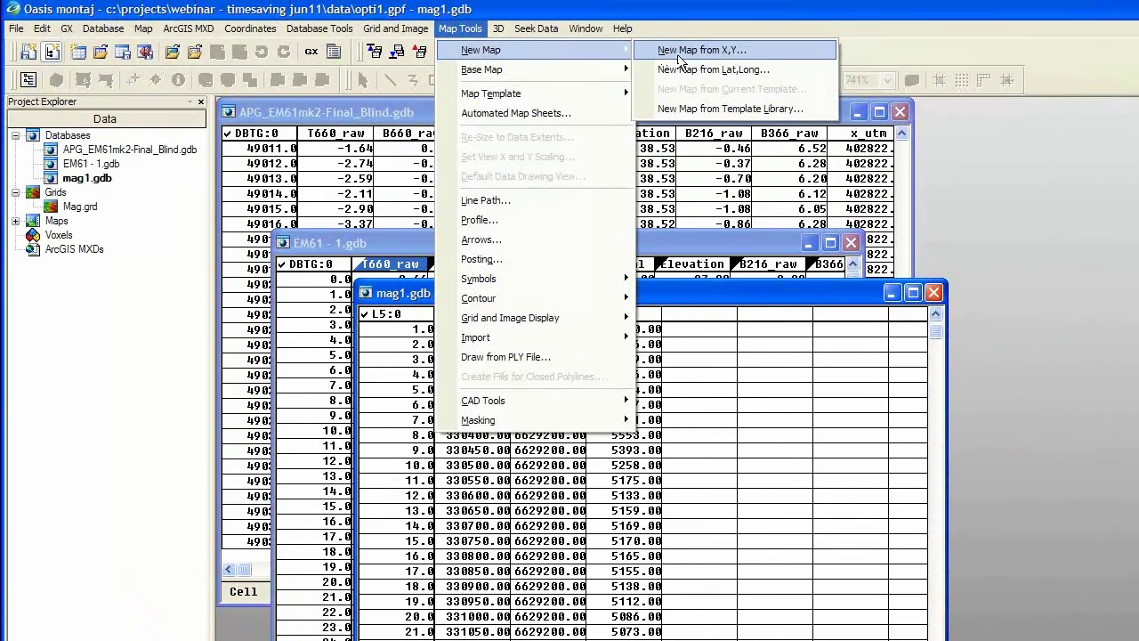
click(677, 54)
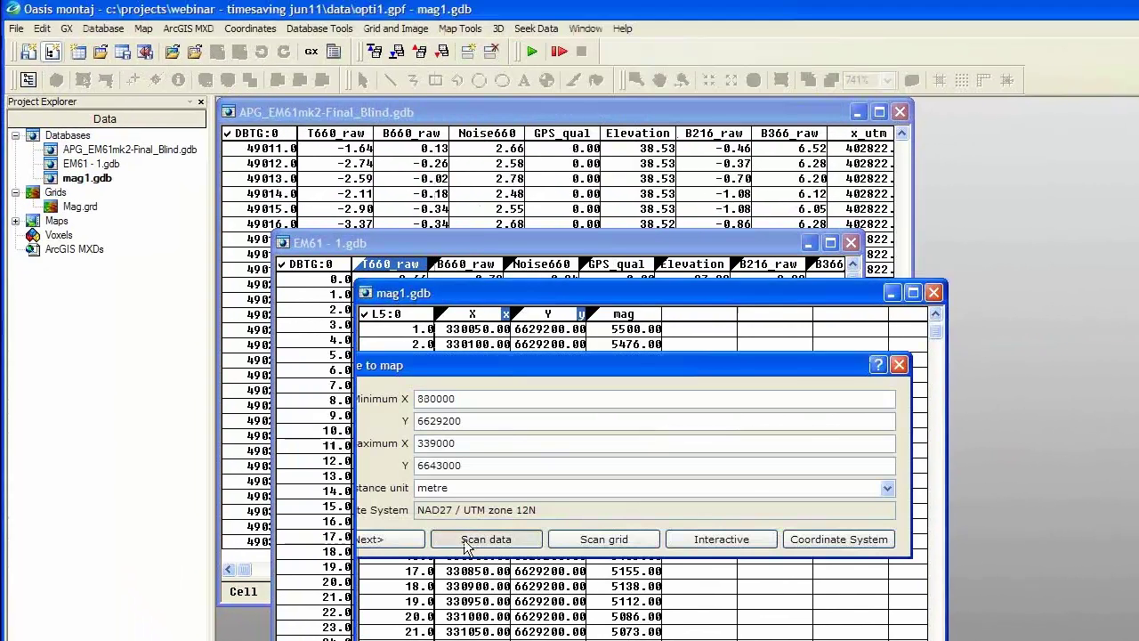
click(403, 537)
text(Mag)
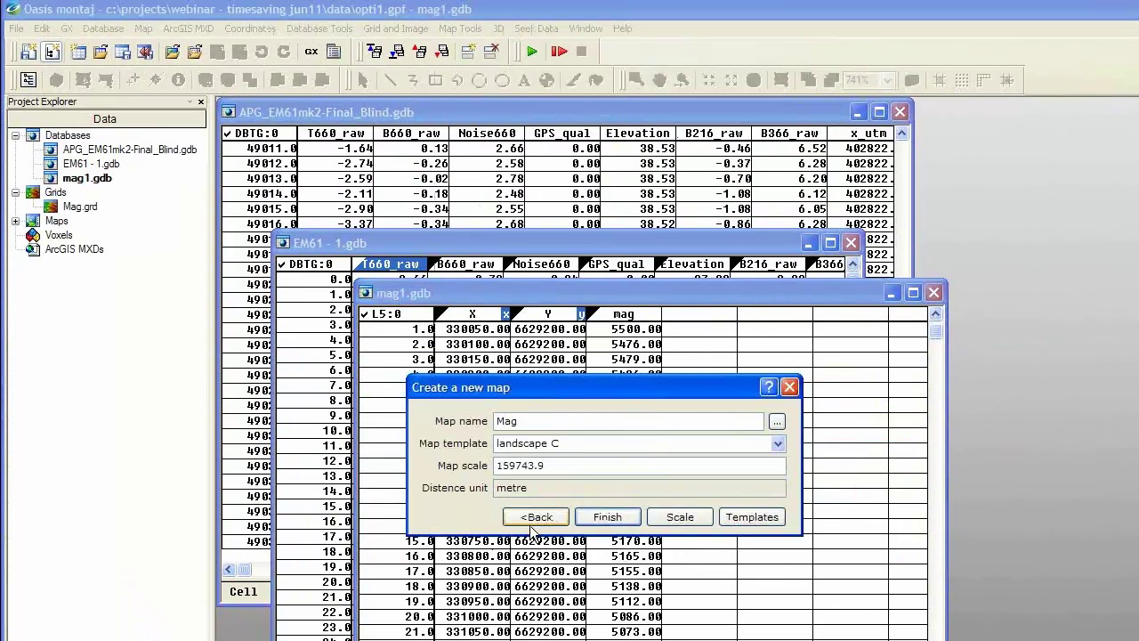
click(671, 518)
click(611, 516)
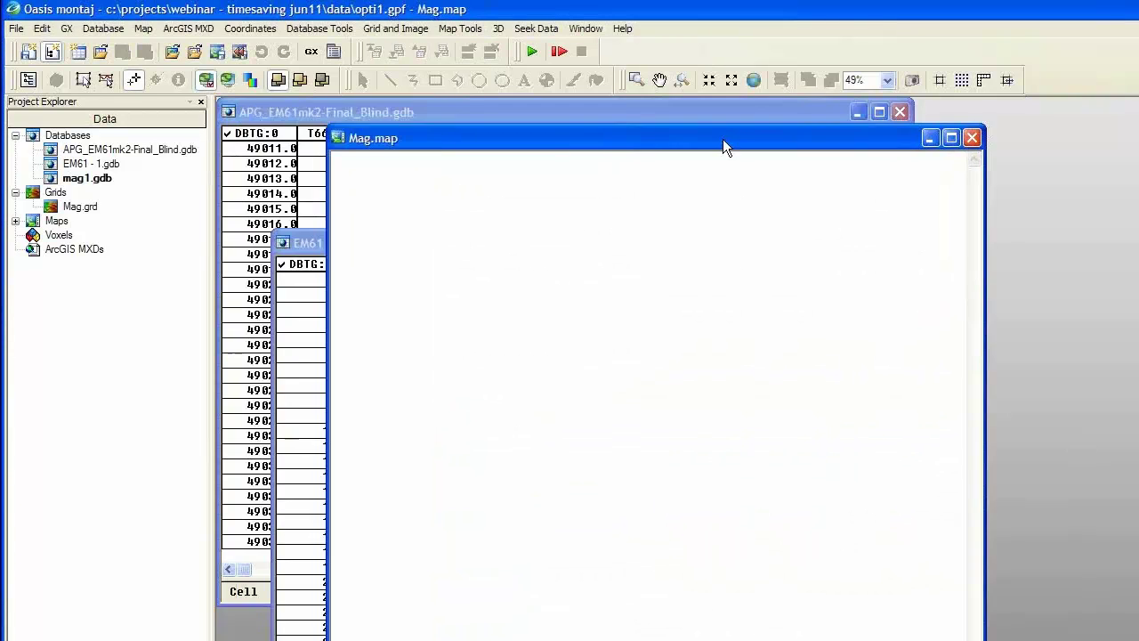
- Display the project's Mag.grd grid on the Mag map
click(84, 209)
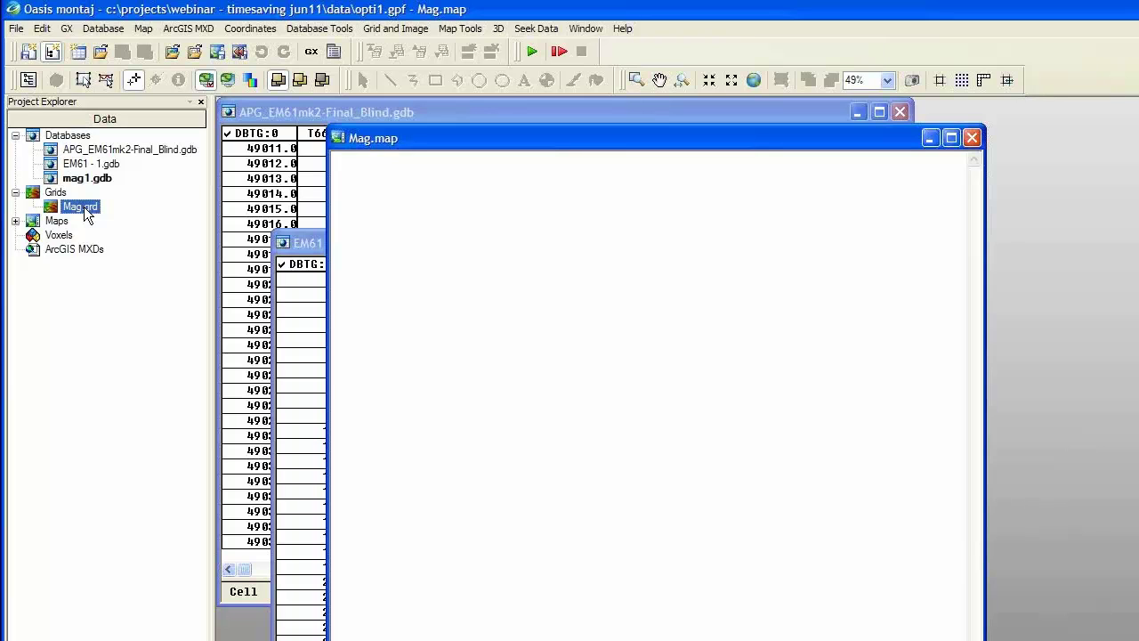
drag(84, 209, 502, 352)
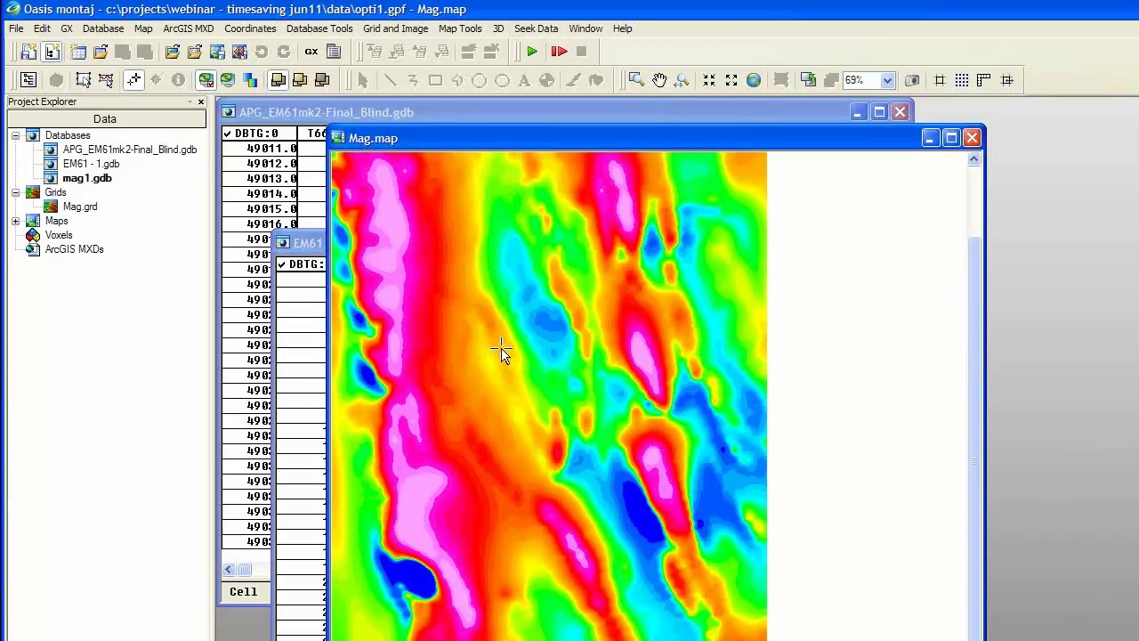
scroll(501, 353, down, 1)
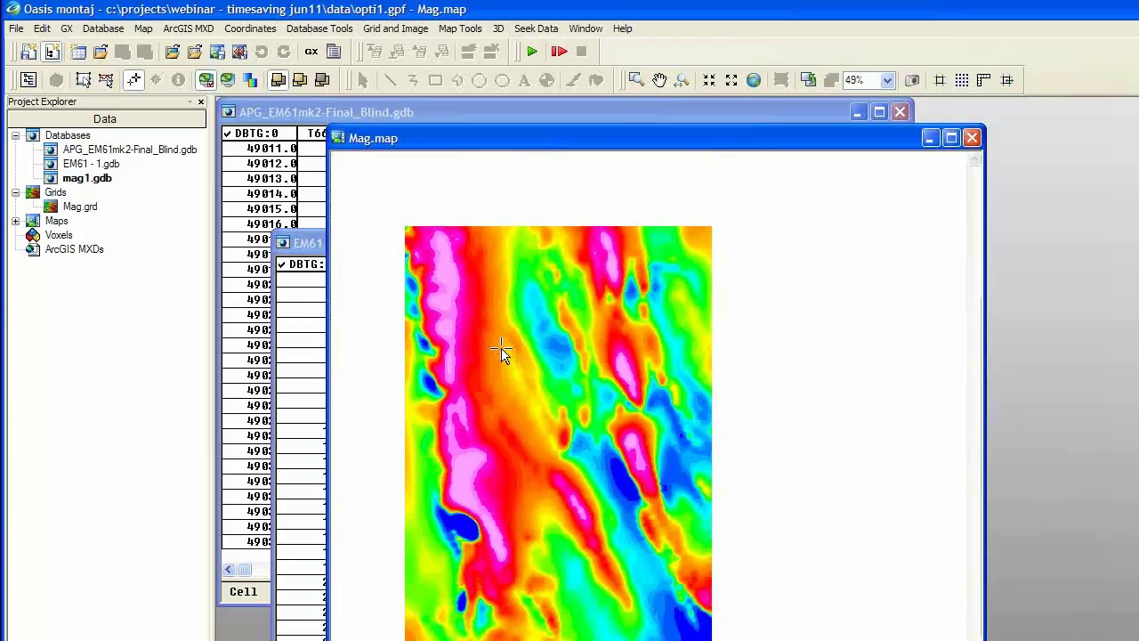
- Return from the Data folder to Oasis montaj and plot the data locations as symbols over the grid on the Mag map
key(alt+Tab)
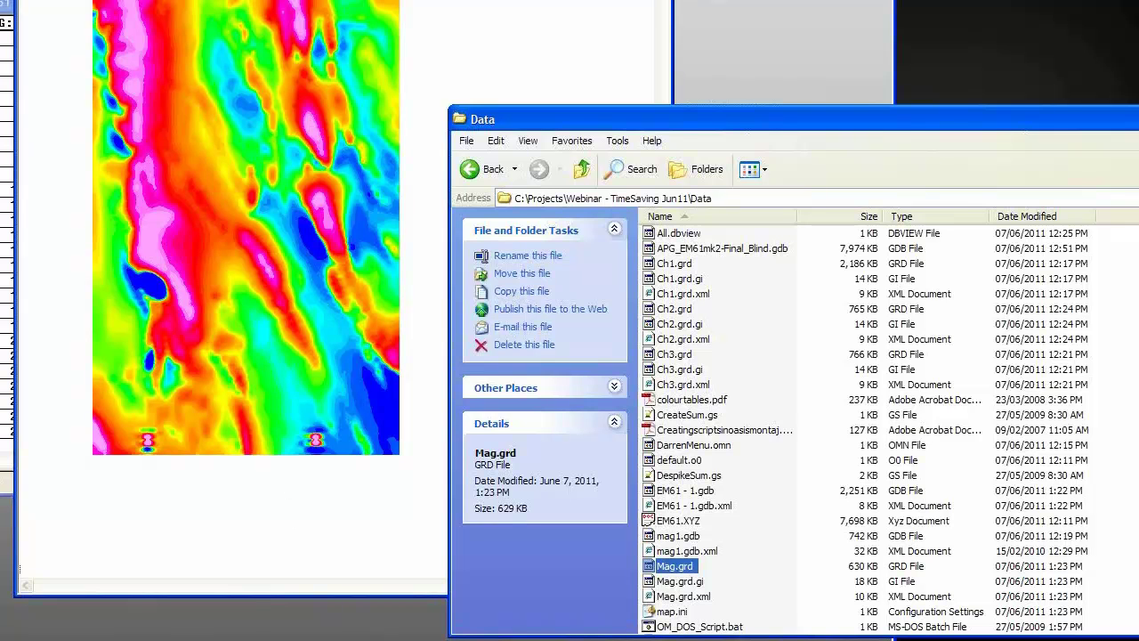
key(alt+F4)
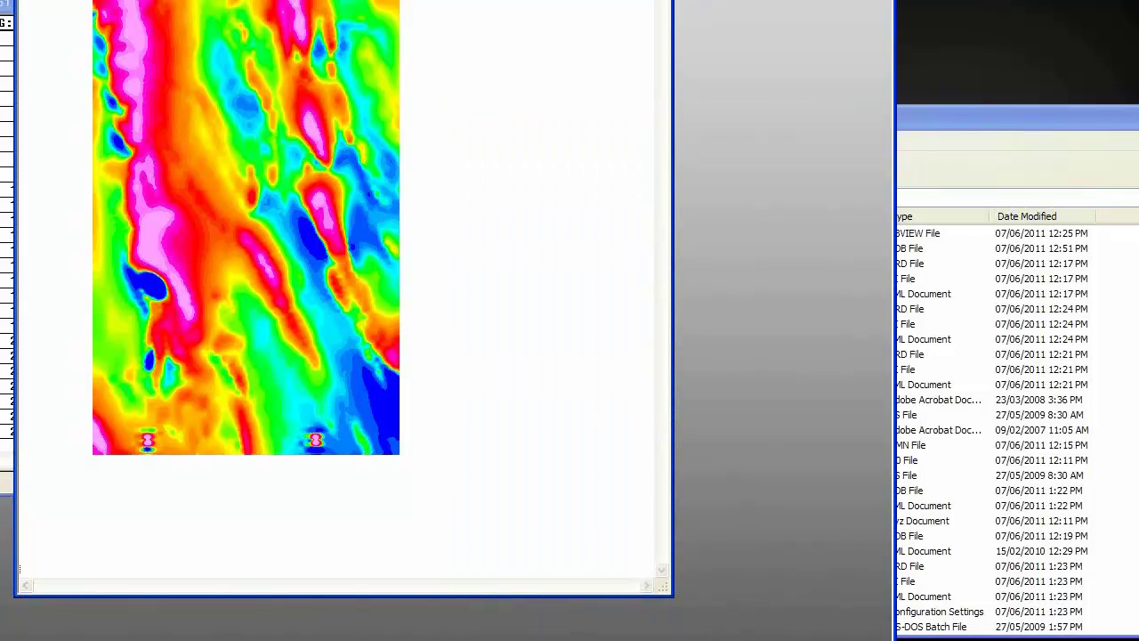
click(179, 121)
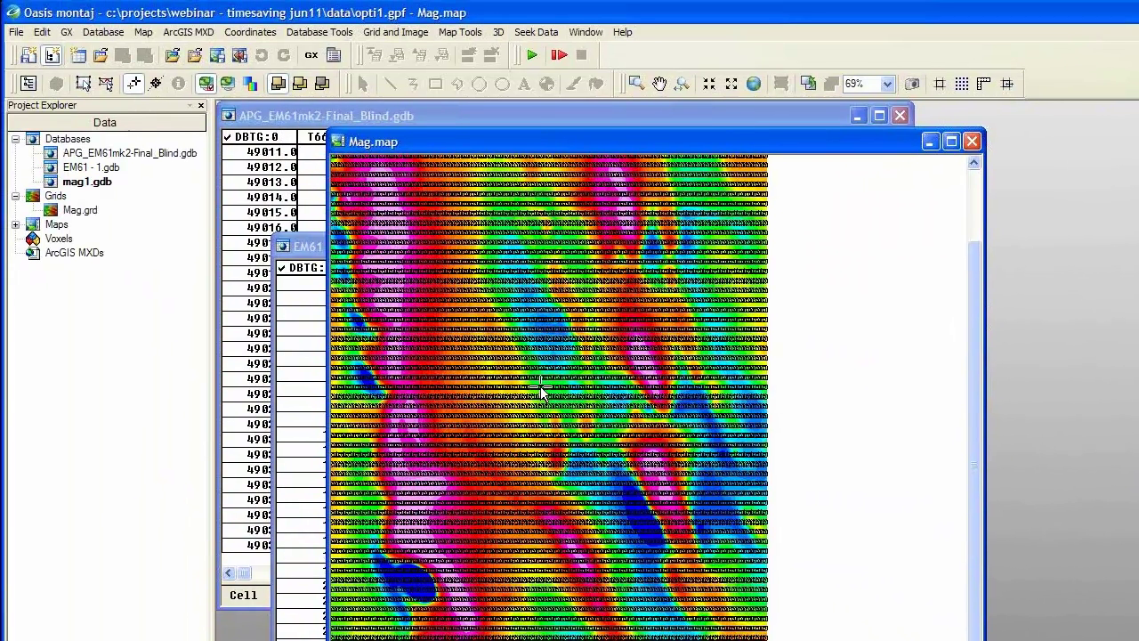
scroll(541, 389, down, 2)
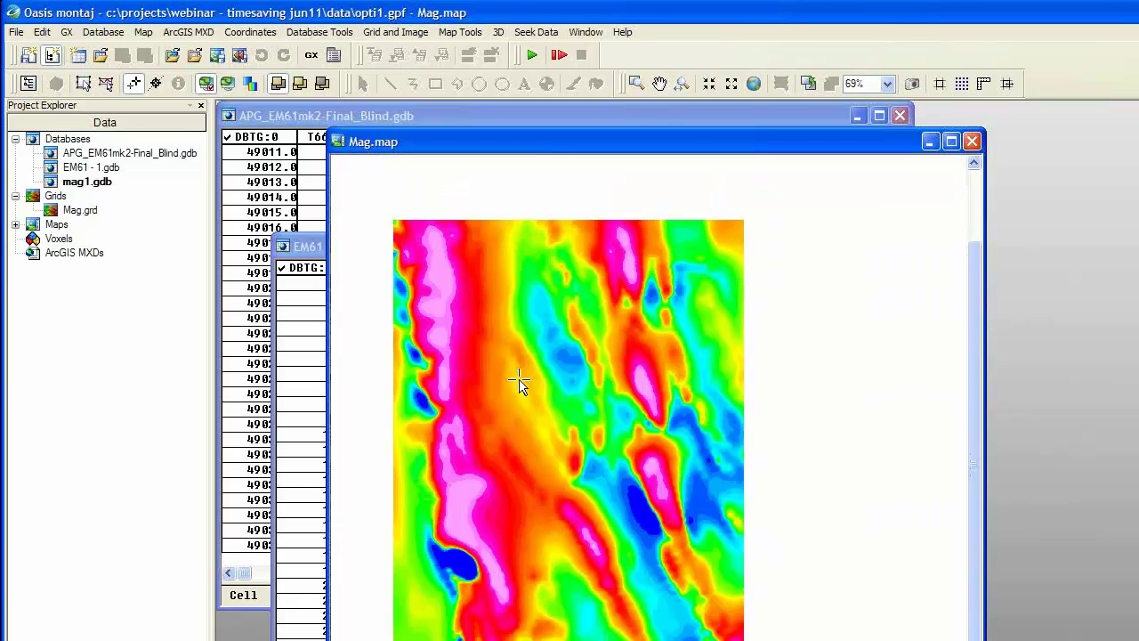
- Review the available symbol plotting commands for the map, including Location Plot
click(461, 32)
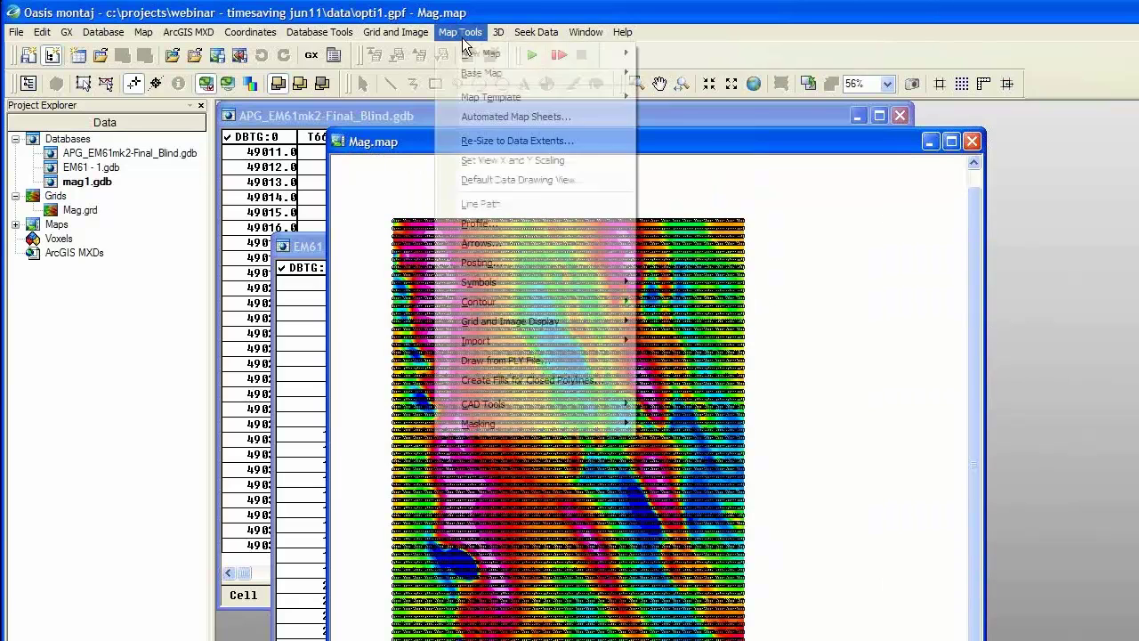
mouse_move(572, 278)
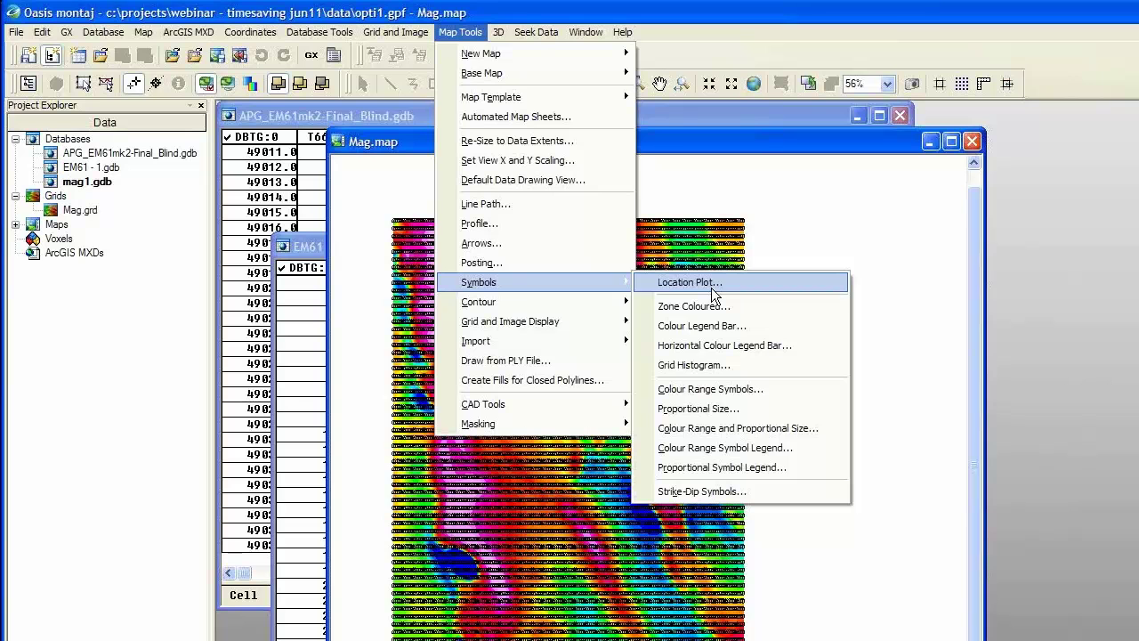
click(355, 318)
- Examine the plotted symbols over the grid on the Mag map at several zoom levels, and review the map's available navigation commands
scroll(415, 361, up, 1)
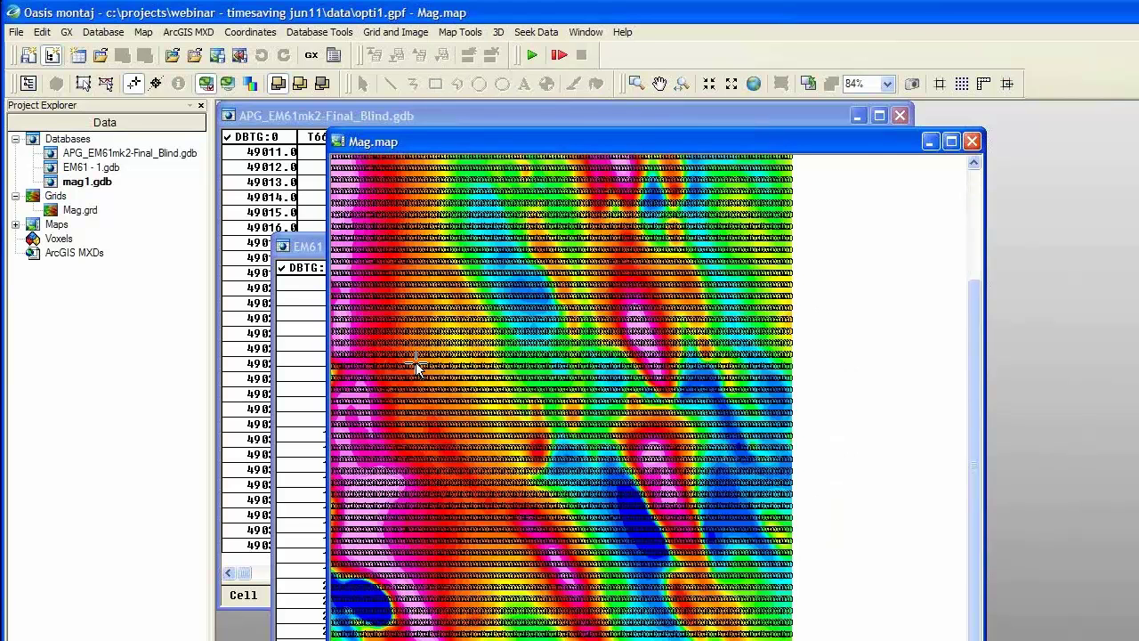
scroll(416, 362, down, 1)
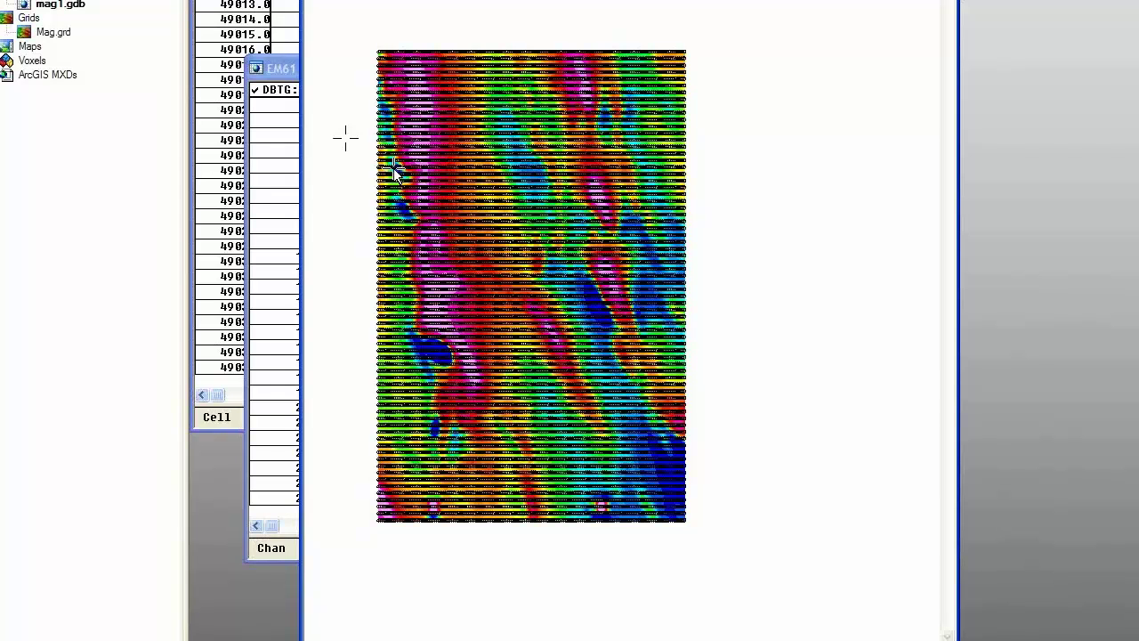
scroll(393, 168, up, 3)
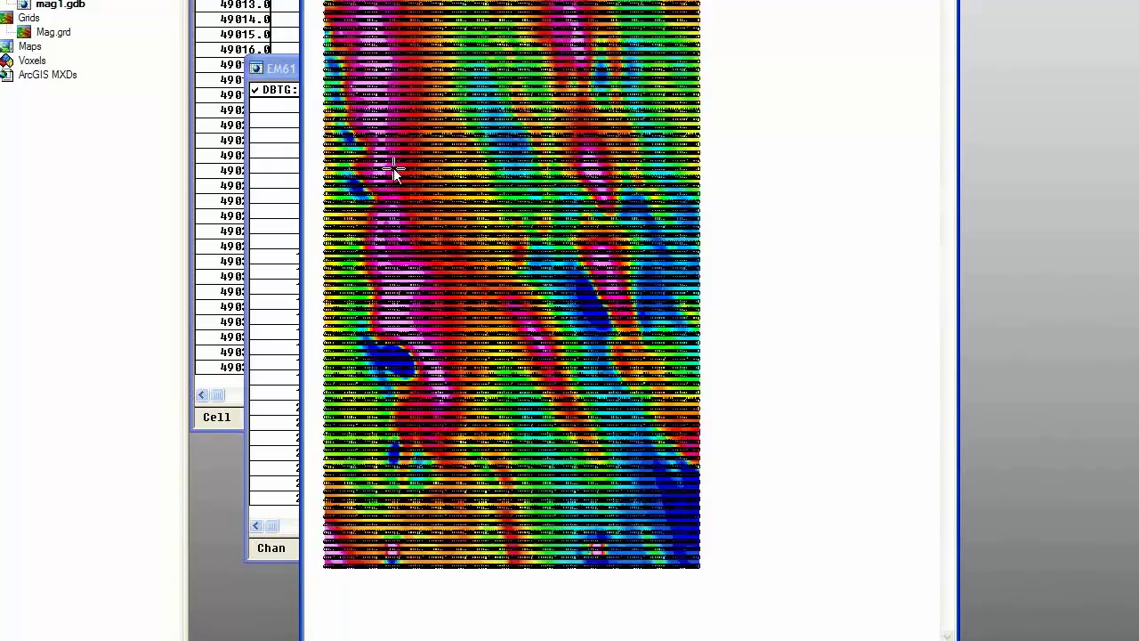
scroll(393, 167, up, 2)
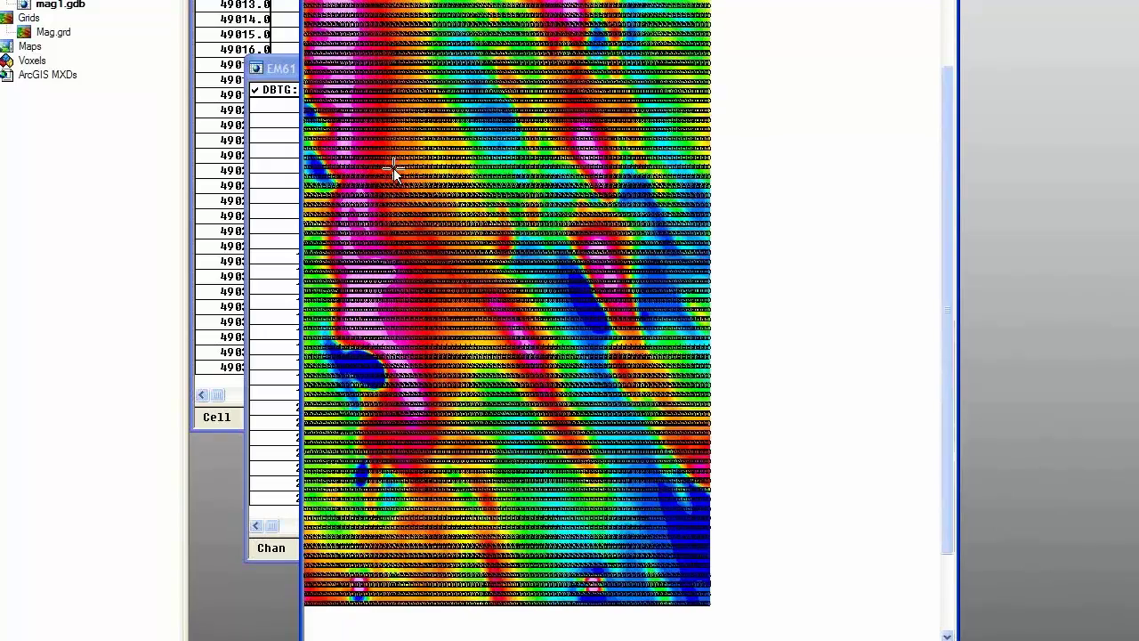
scroll(393, 169, up, 3)
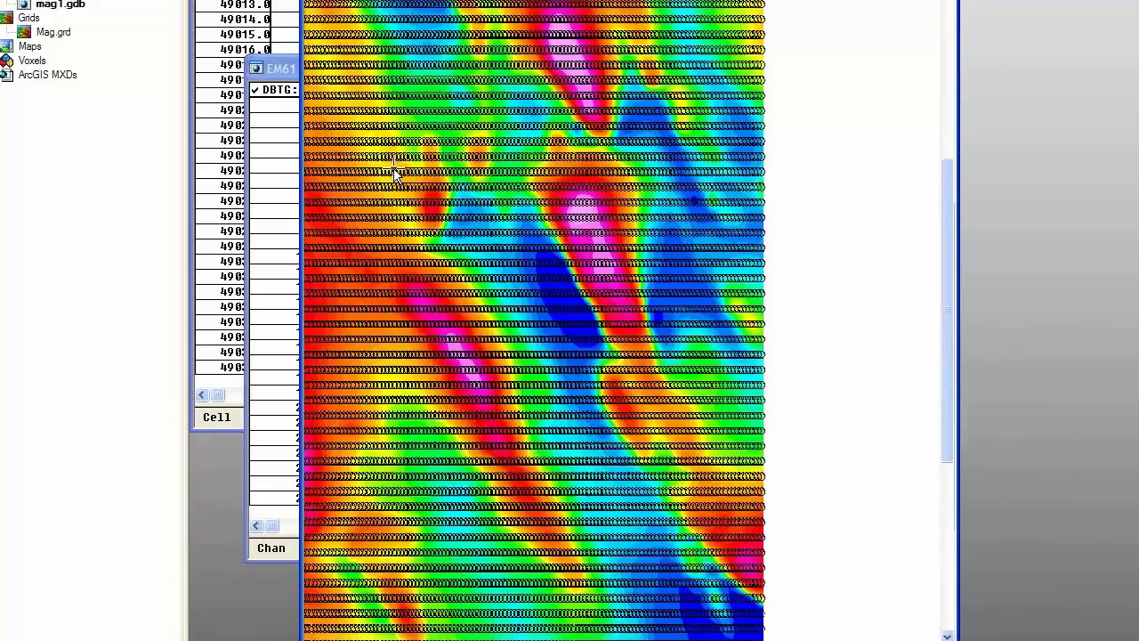
scroll(393, 169, up, 3)
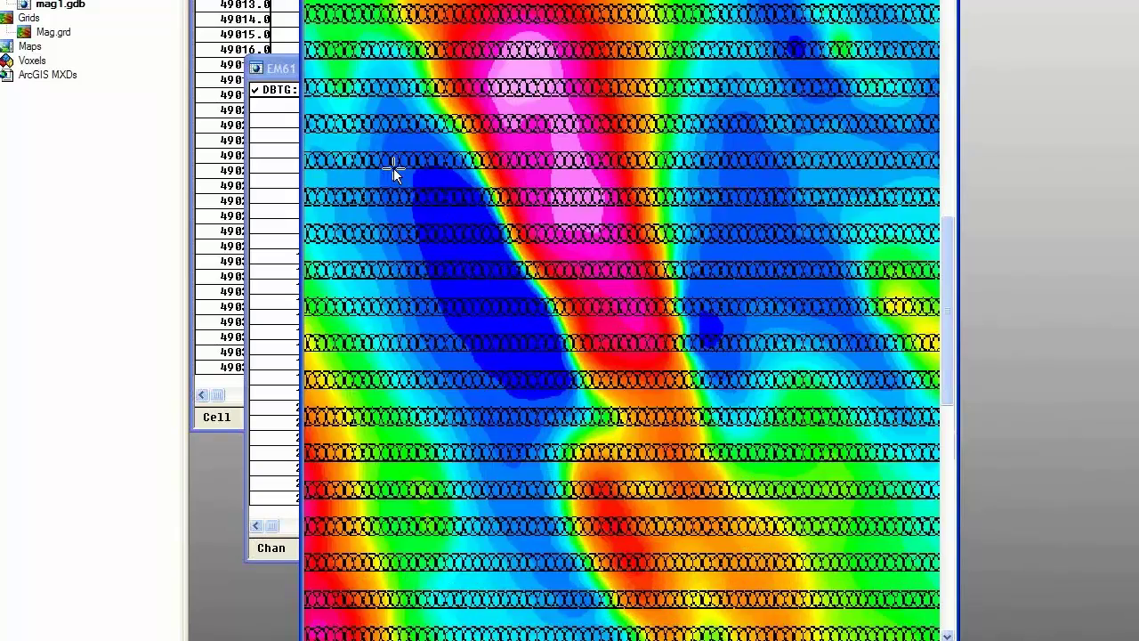
scroll(393, 167, up, 2)
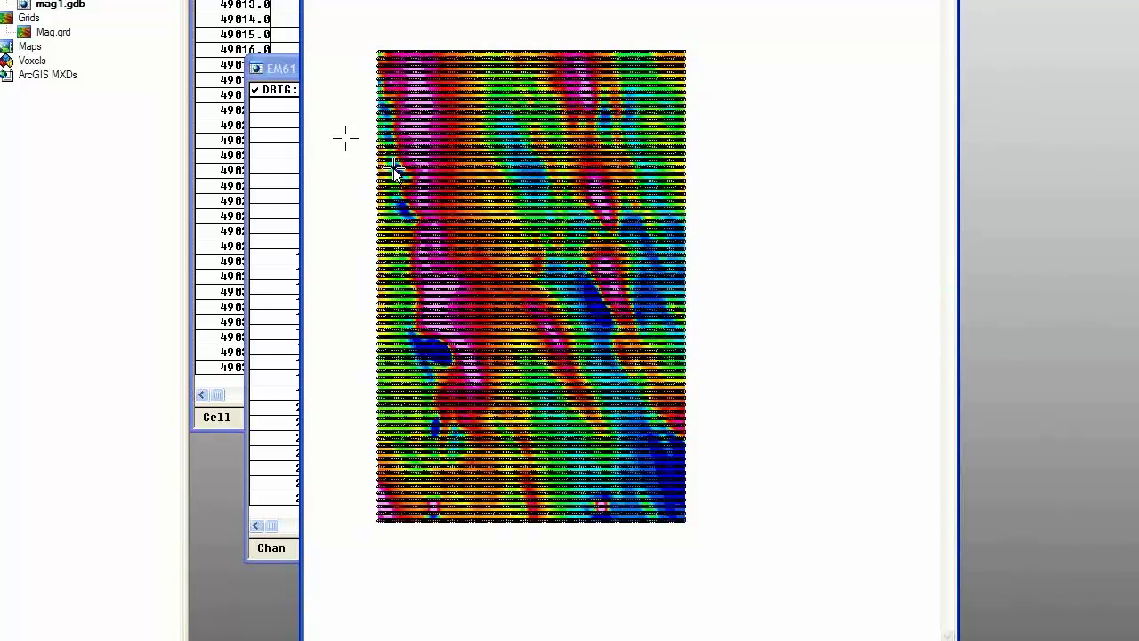
right_click(451, 154)
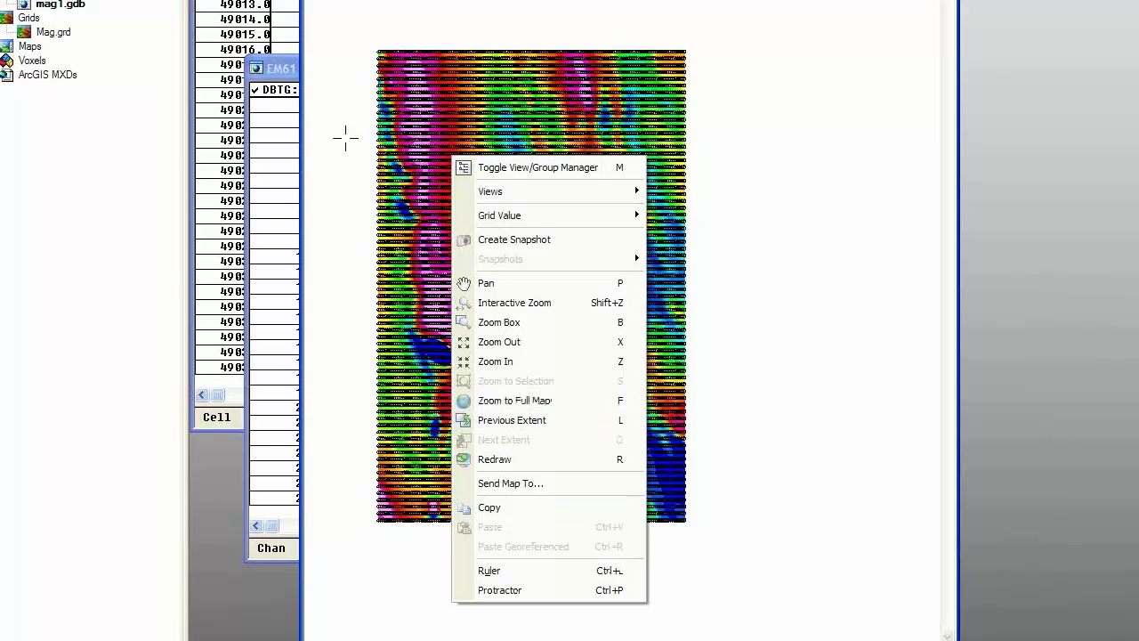
- Switch to the Data folder, open OM-QuickRef.pdf and read through the toolbar descriptions, tips and map shortcuts
key(alt+Tab)
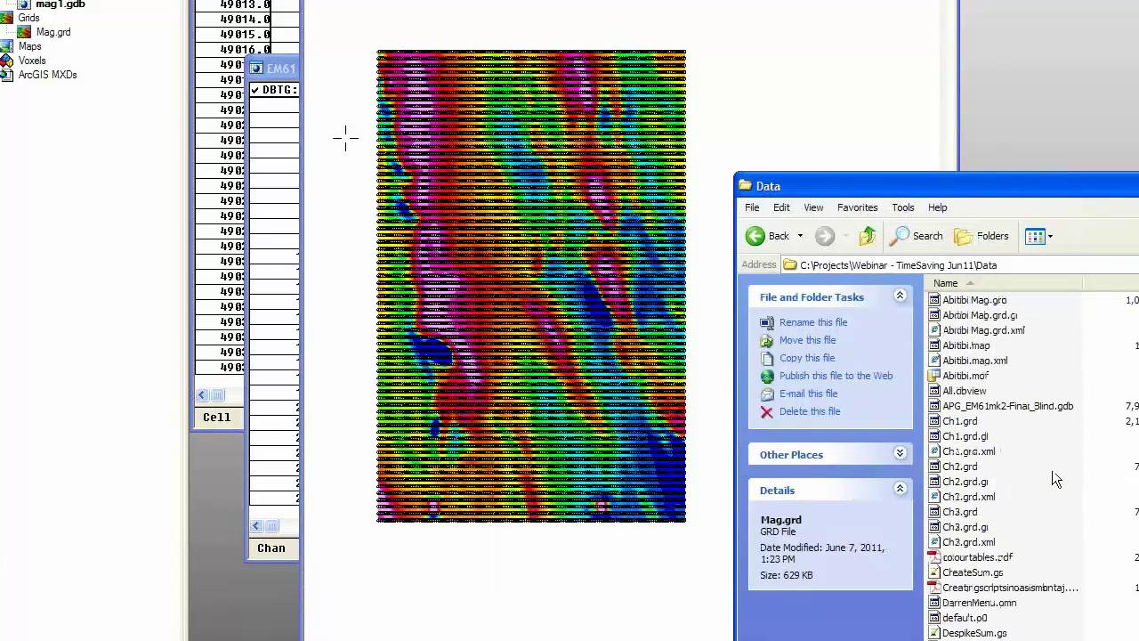
scroll(1052, 470, down, 5)
click(995, 589)
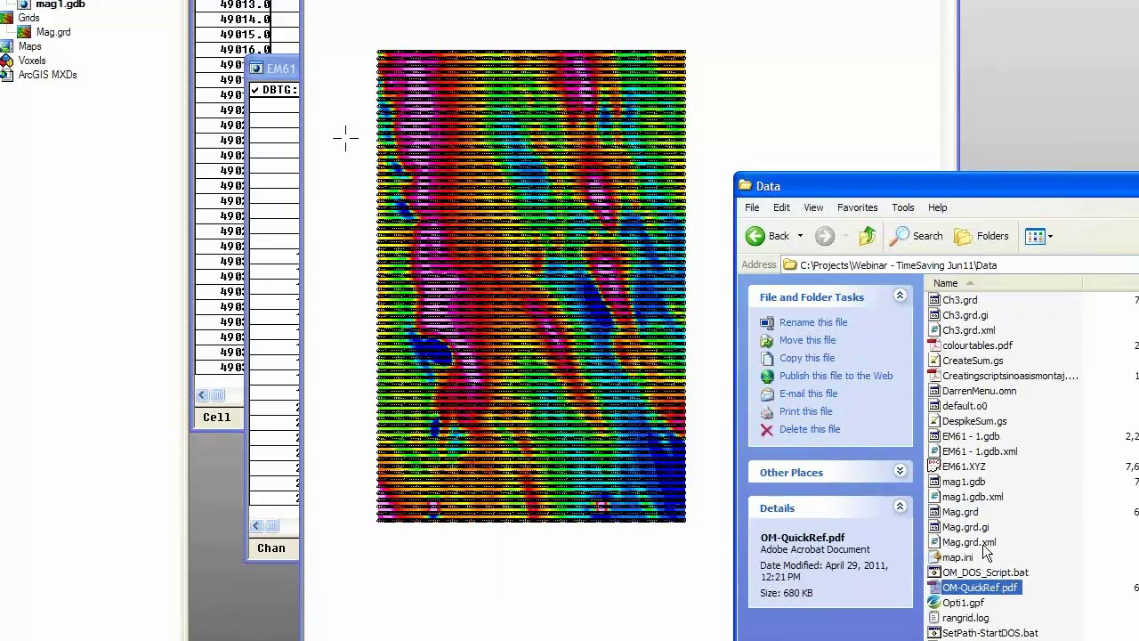
double_click(994, 590)
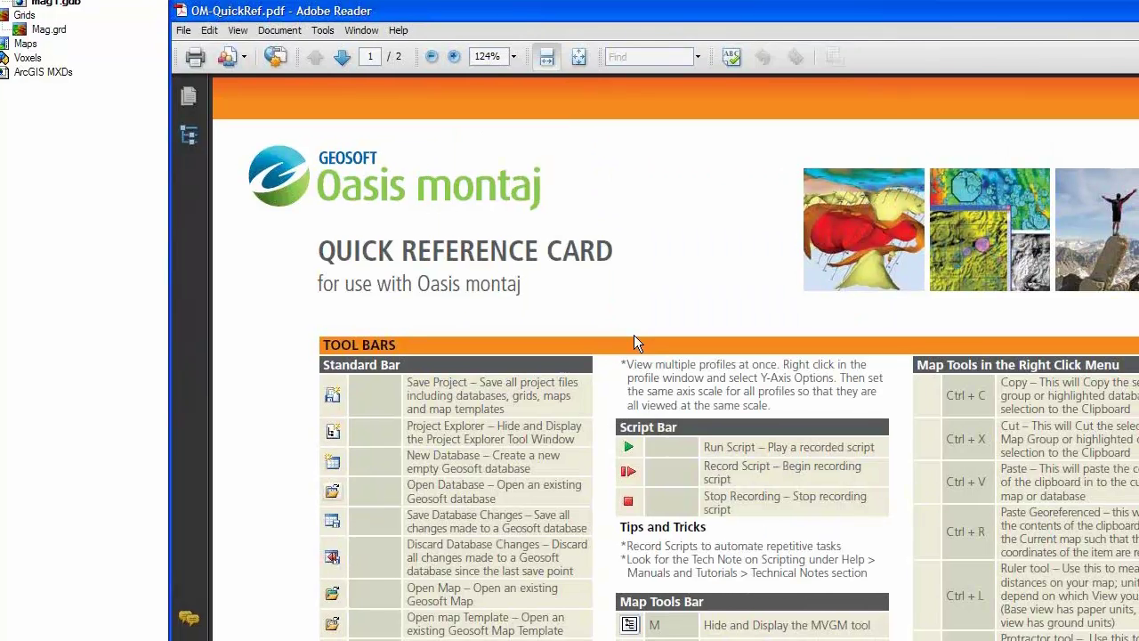
scroll(638, 337, down, 1)
scroll(489, 283, down, 3)
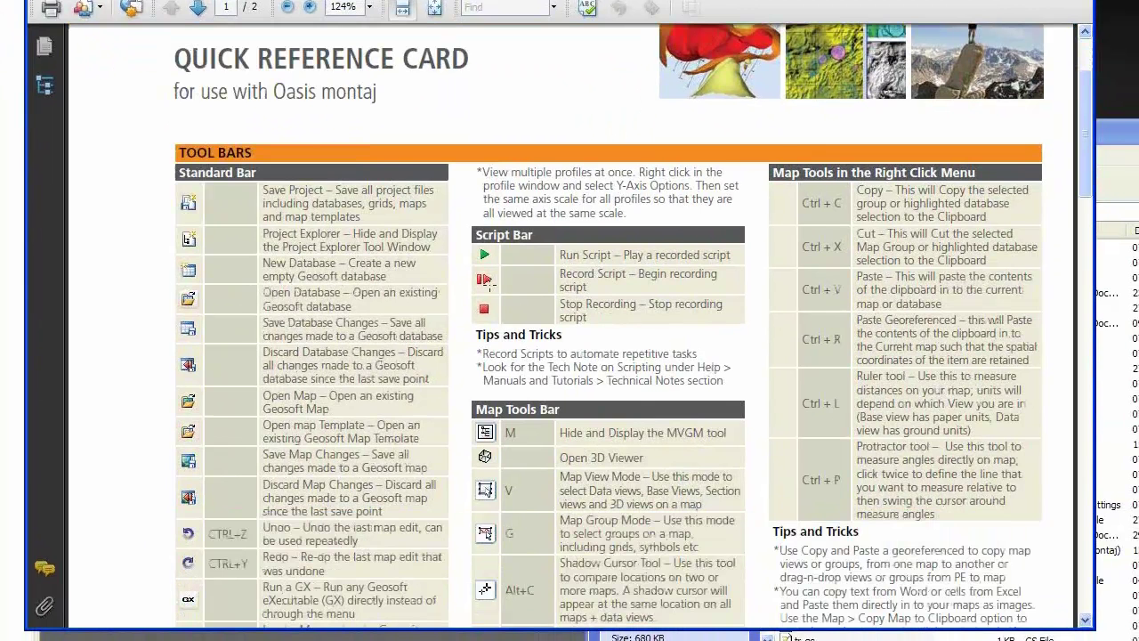
scroll(489, 283, down, 4)
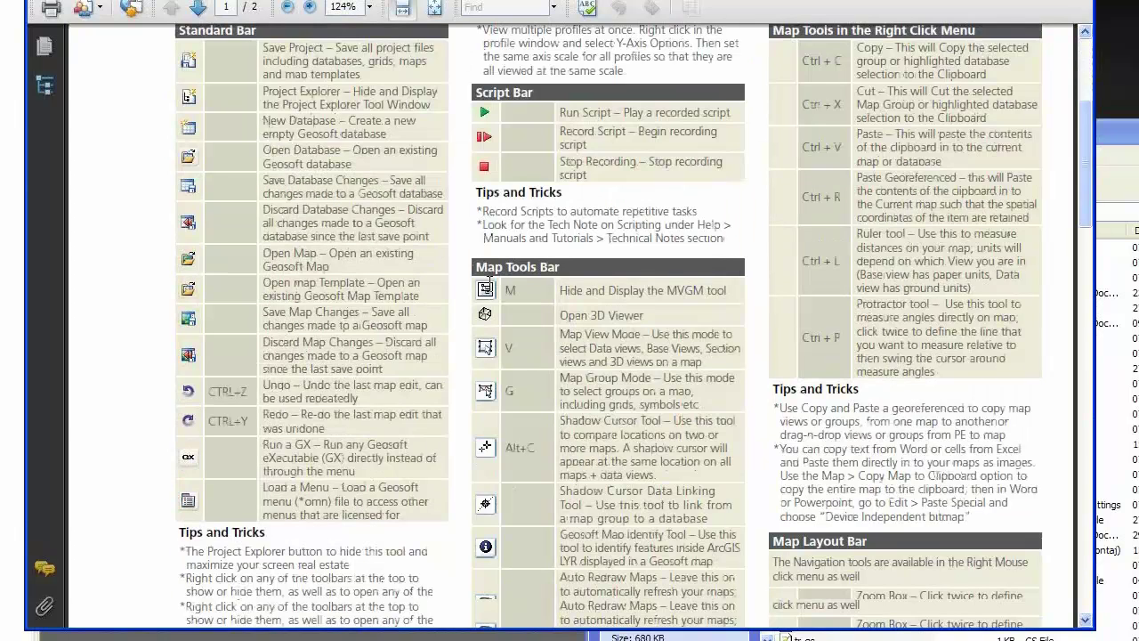
scroll(488, 283, down, 10)
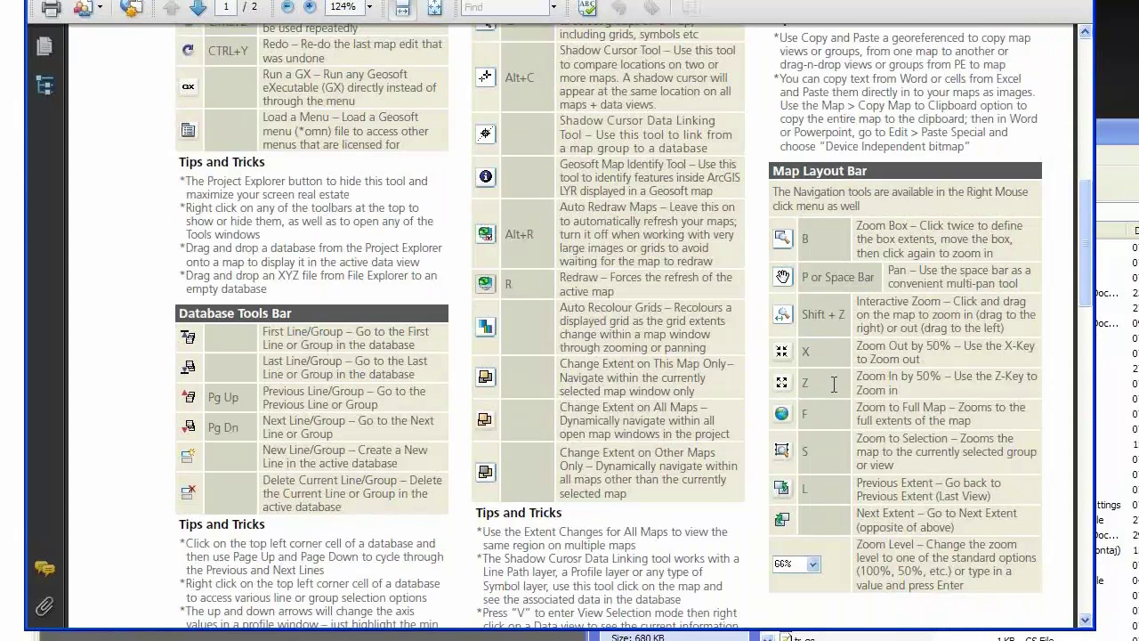
scroll(834, 383, down, 1)
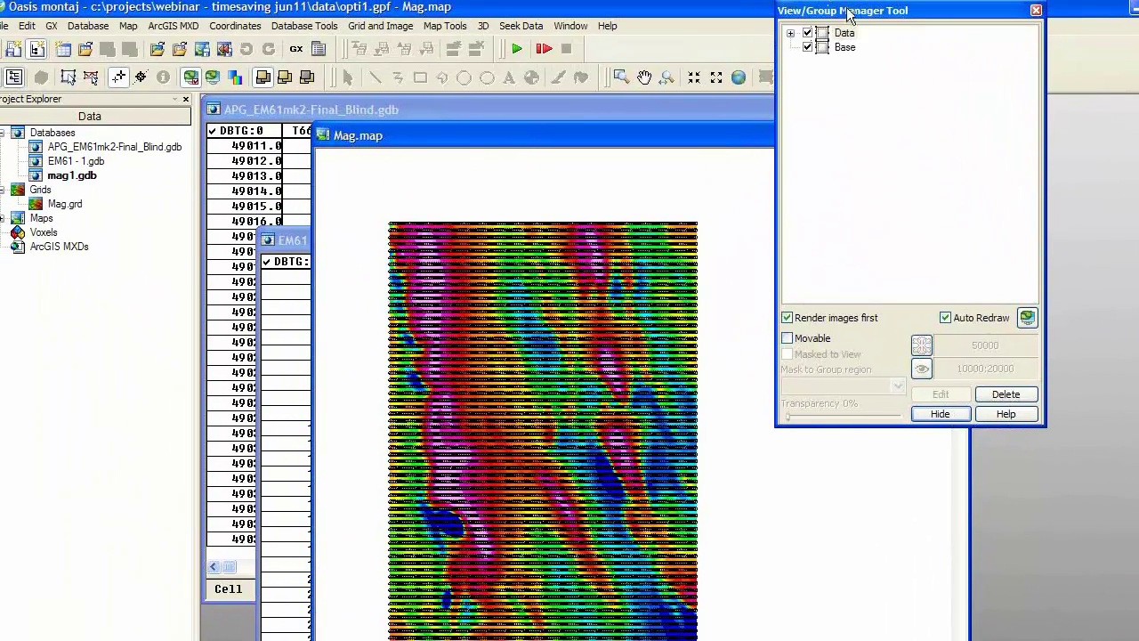
- Undock and redock the Project Explorer, and dock the View/Group Manager Tool above it
drag(846, 10, 877, 247)
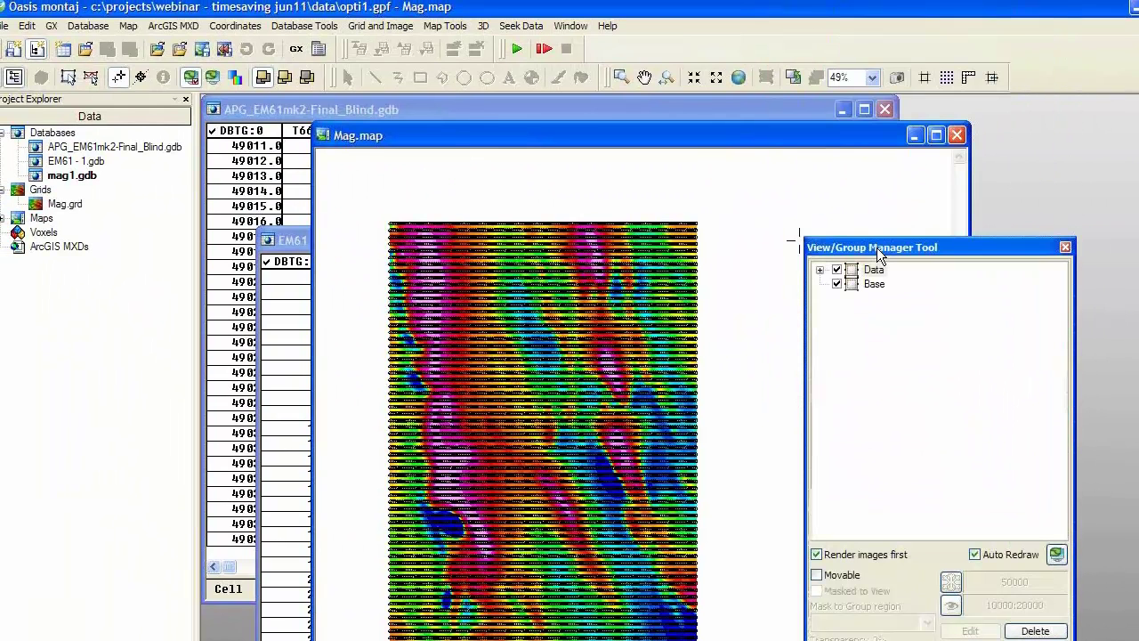
drag(107, 100, 412, 187)
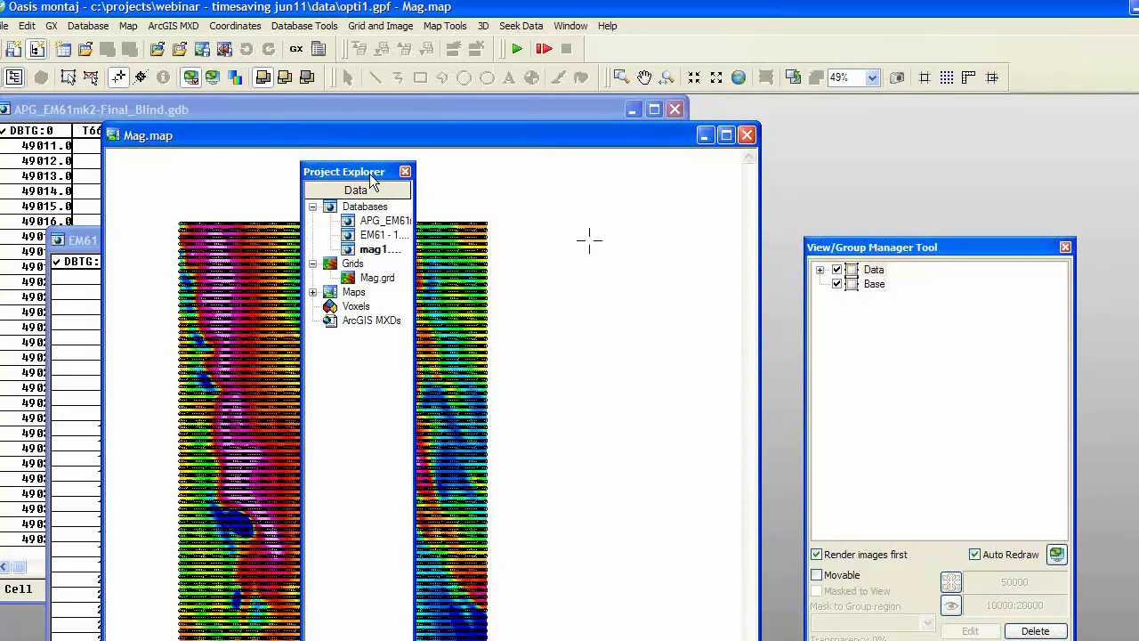
drag(369, 173, 49, 95)
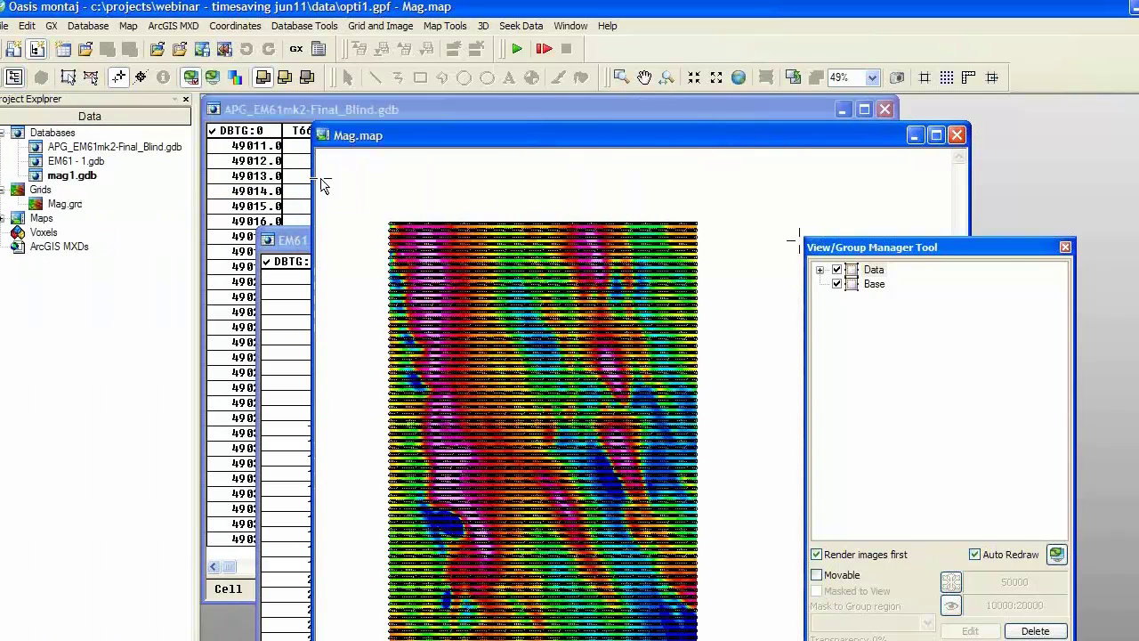
drag(1002, 247, 207, 122)
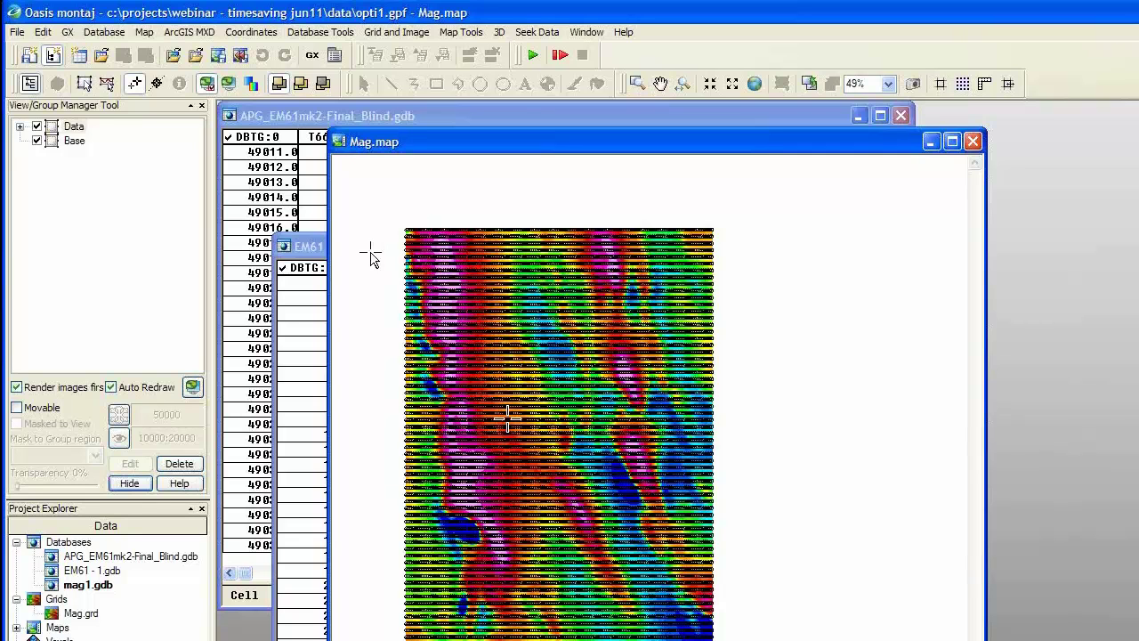
- Hide the SYMB_mag1 group in the Mag map's Data view and select that group
click(20, 130)
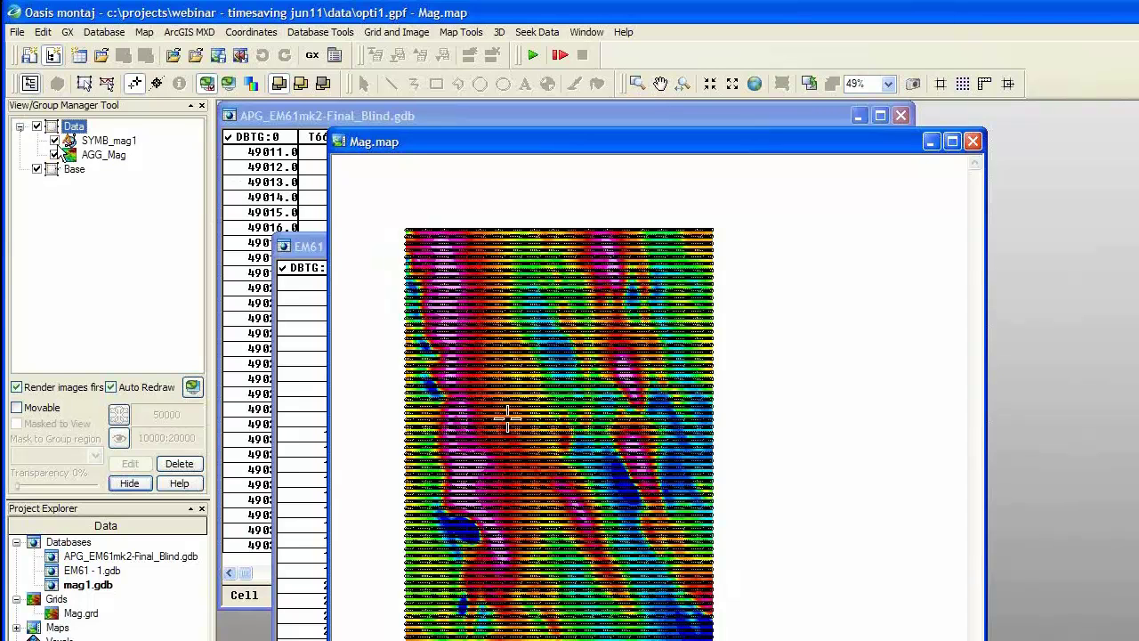
click(56, 141)
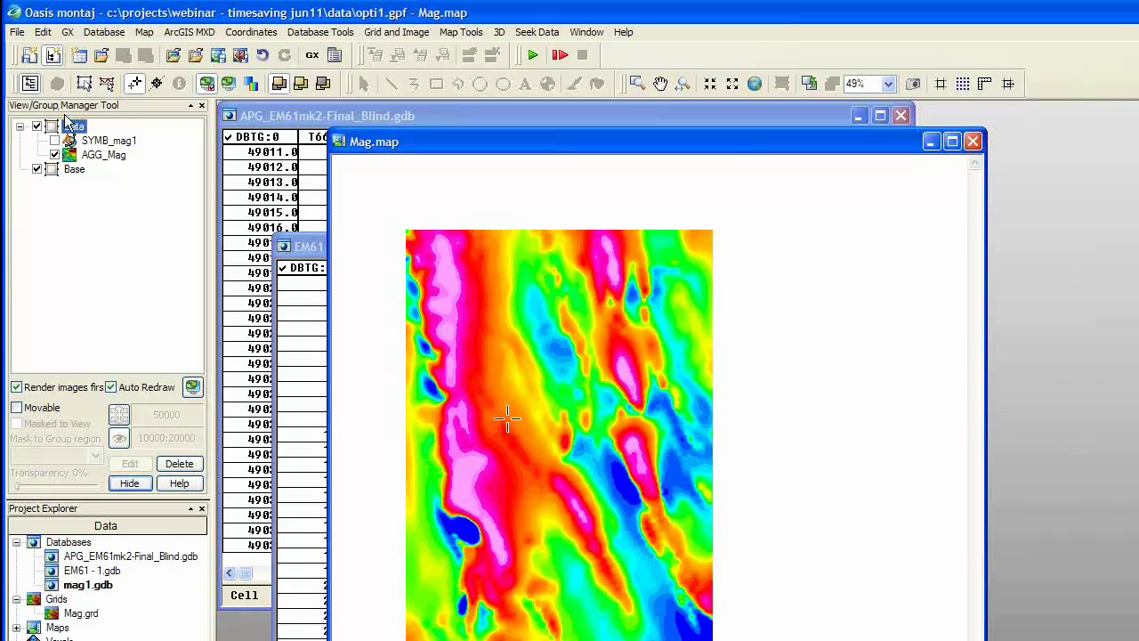
click(93, 149)
click(92, 143)
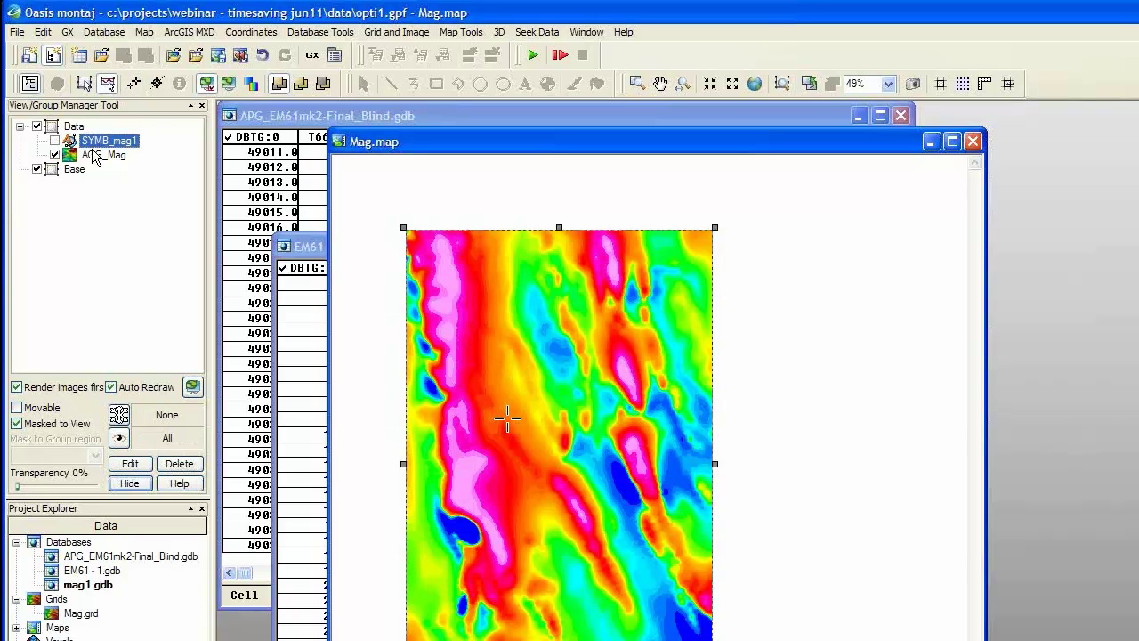
- Inspect the Colour Tool settings of the AGG_Mag group and close them without making changes
click(94, 158)
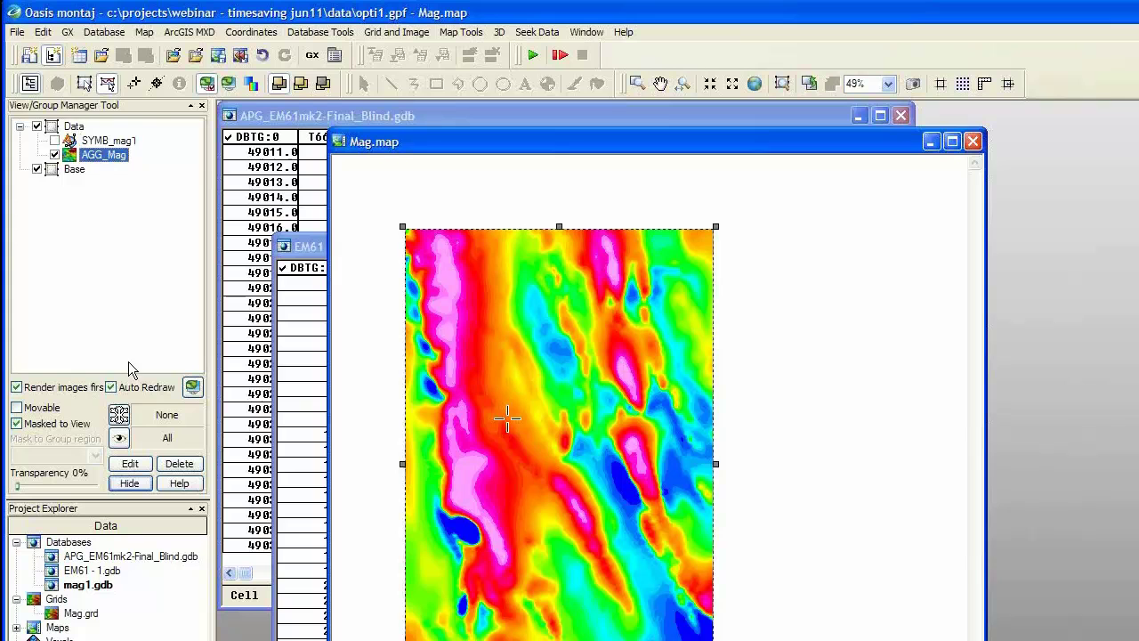
click(124, 467)
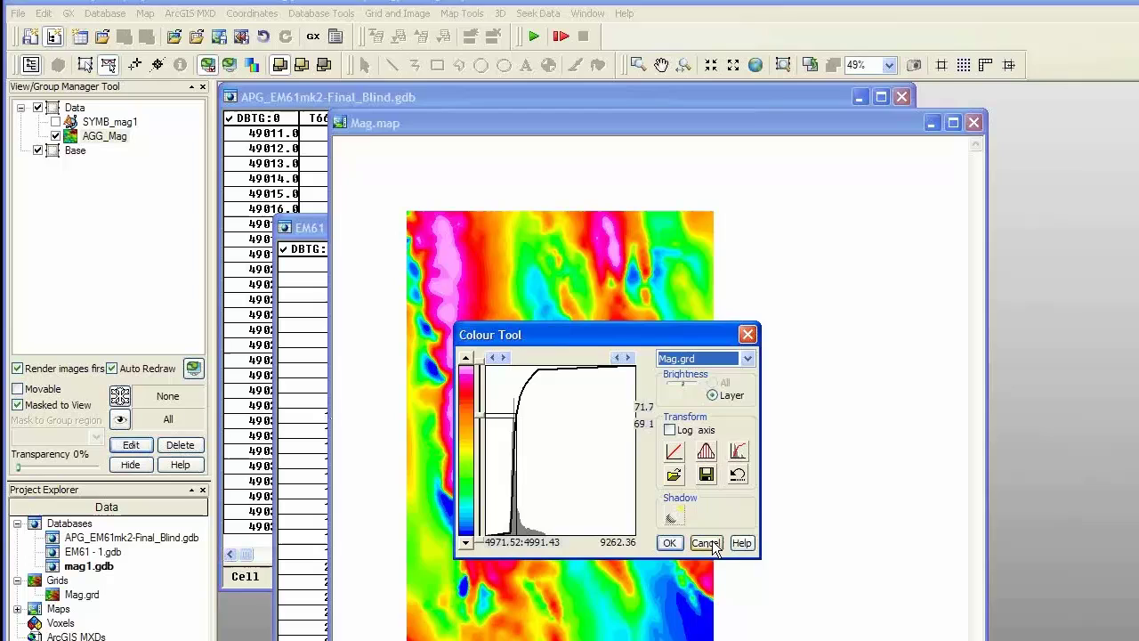
click(709, 560)
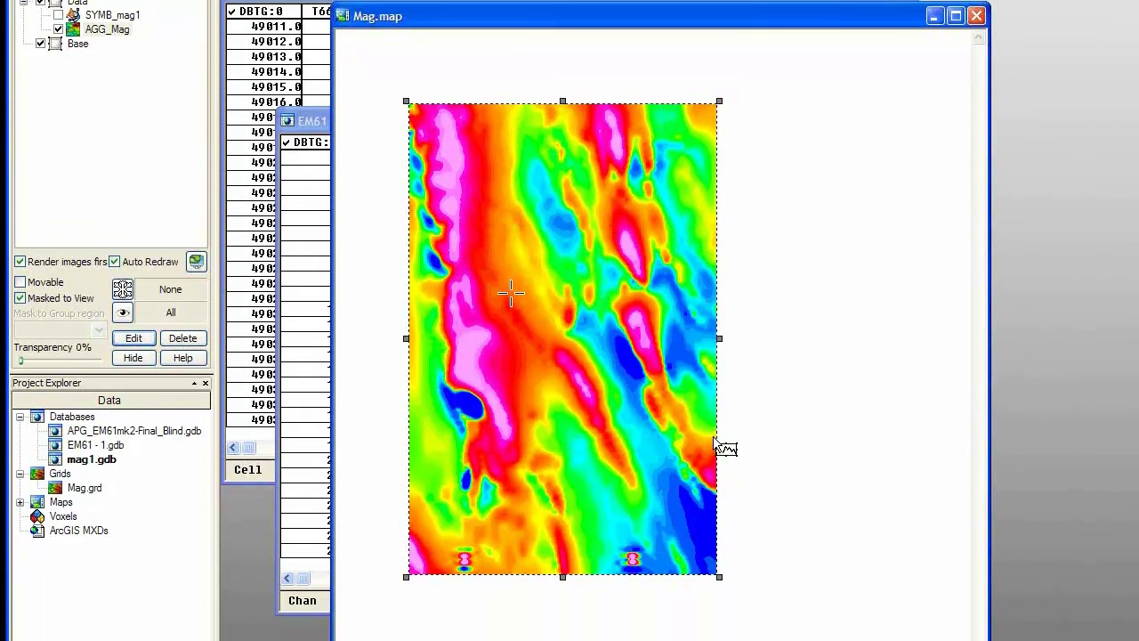
- Open the project's Abitibi.map at full extent and arrange the map windows so that both Abitibi.map and Mag.map are accessible
drag(733, 13, 925, 50)
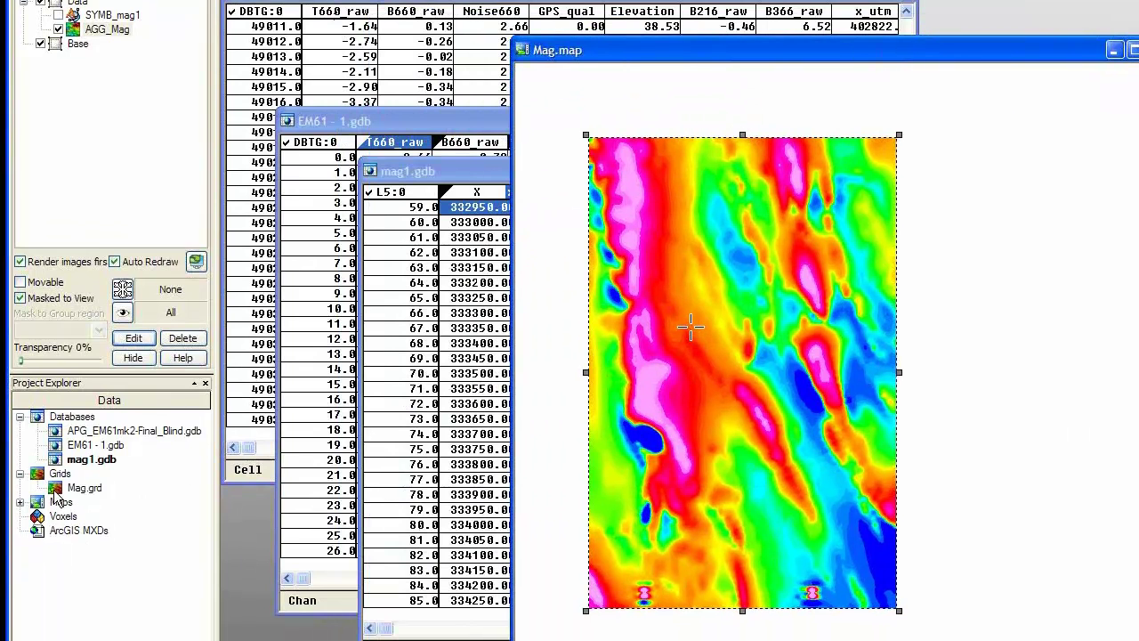
click(22, 503)
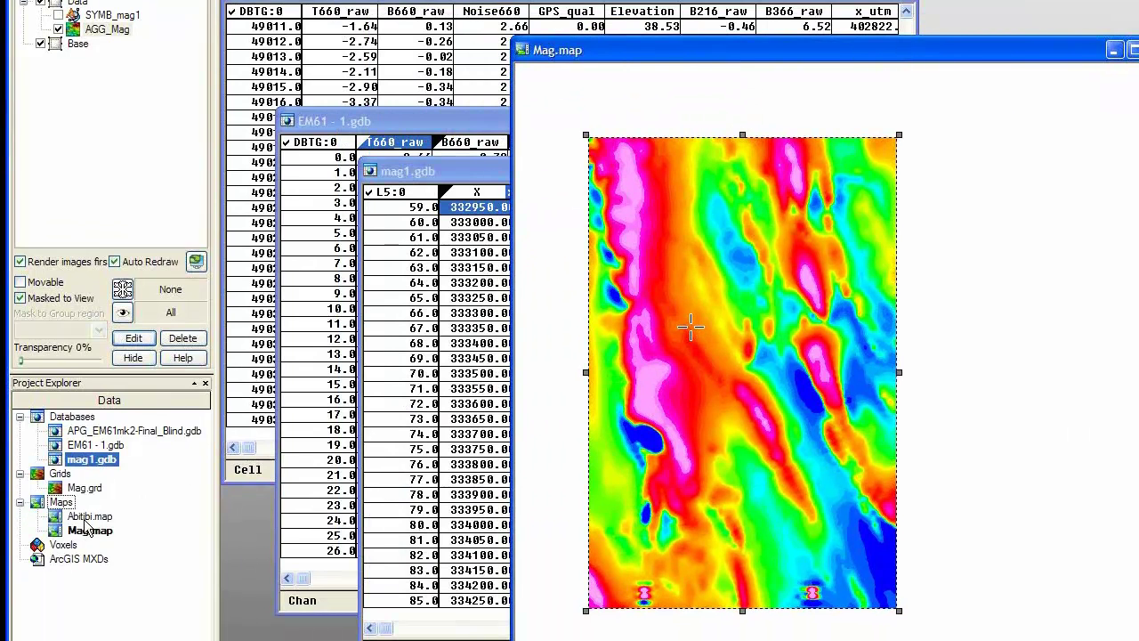
click(86, 518)
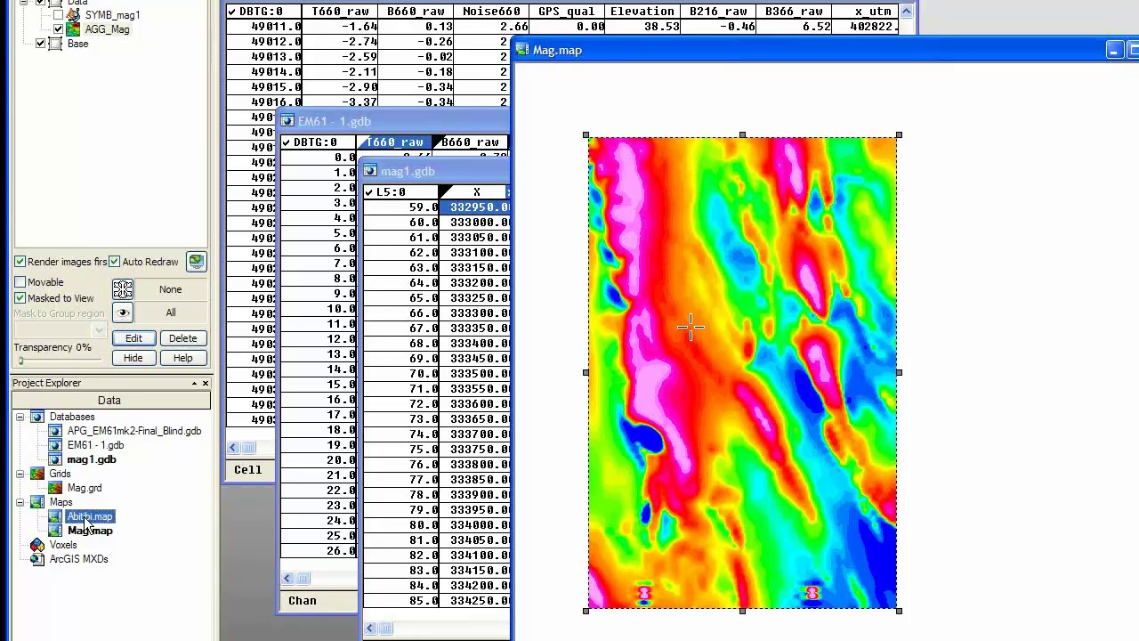
double_click(86, 518)
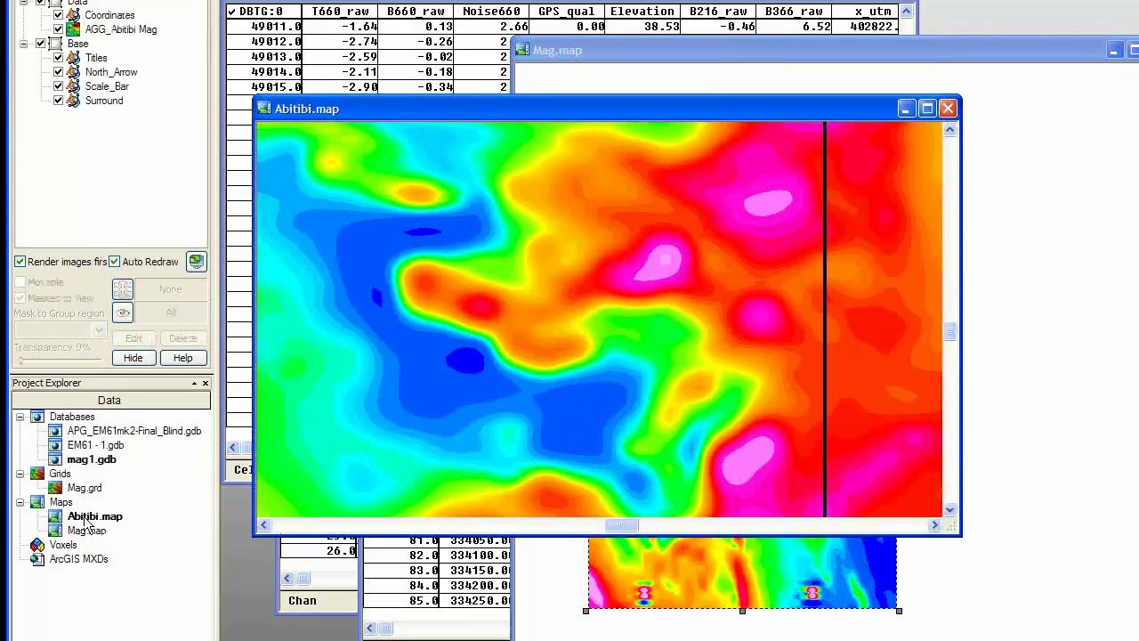
click(494, 408)
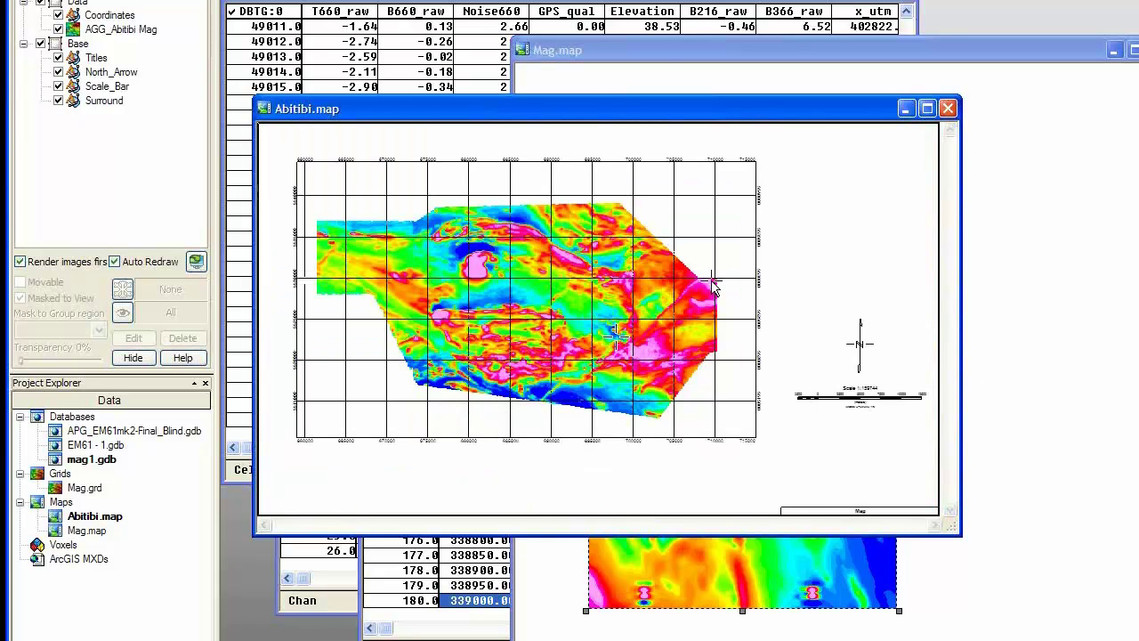
drag(591, 109, 591, 214)
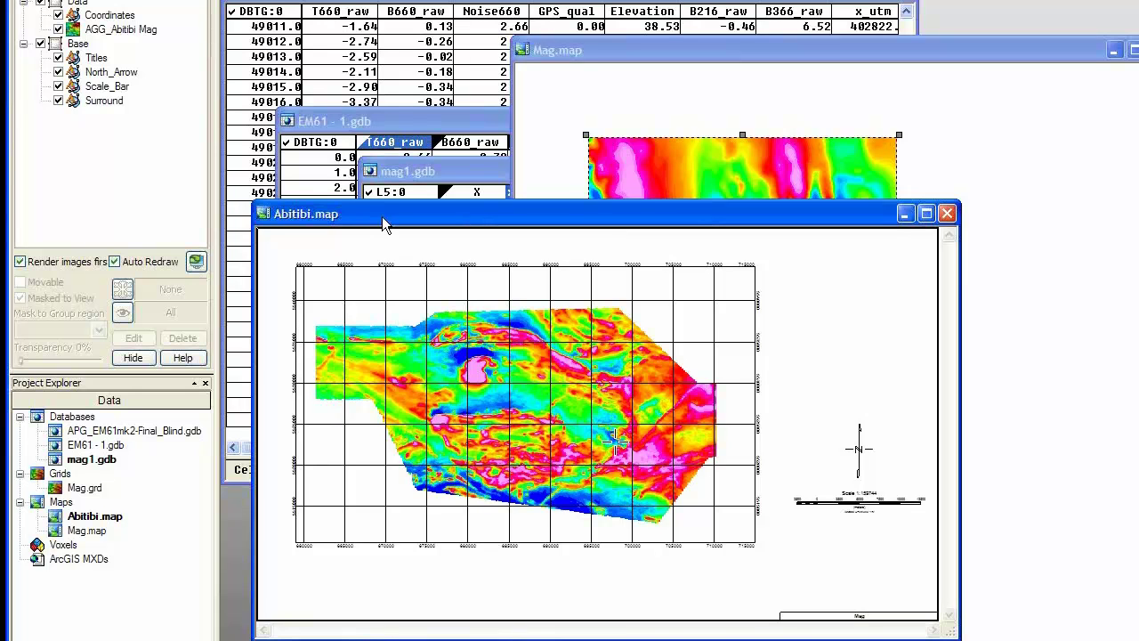
drag(383, 218, 380, 280)
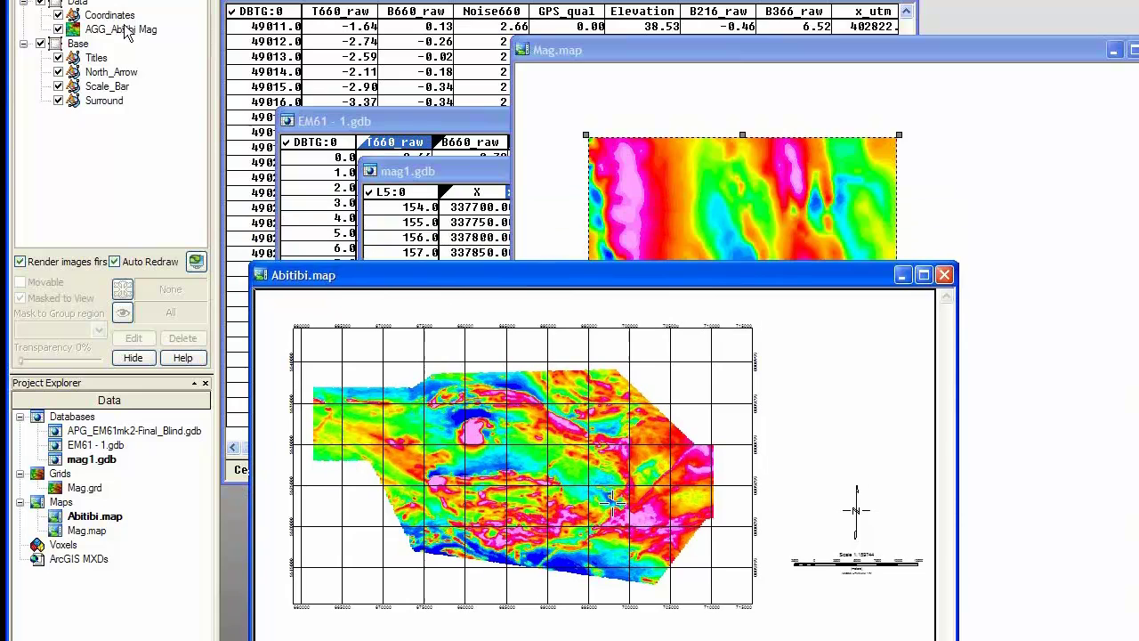
- Copy the AGG_Abitibi Mag group from Abitibi.map into Mag.map
click(127, 31)
click(125, 31)
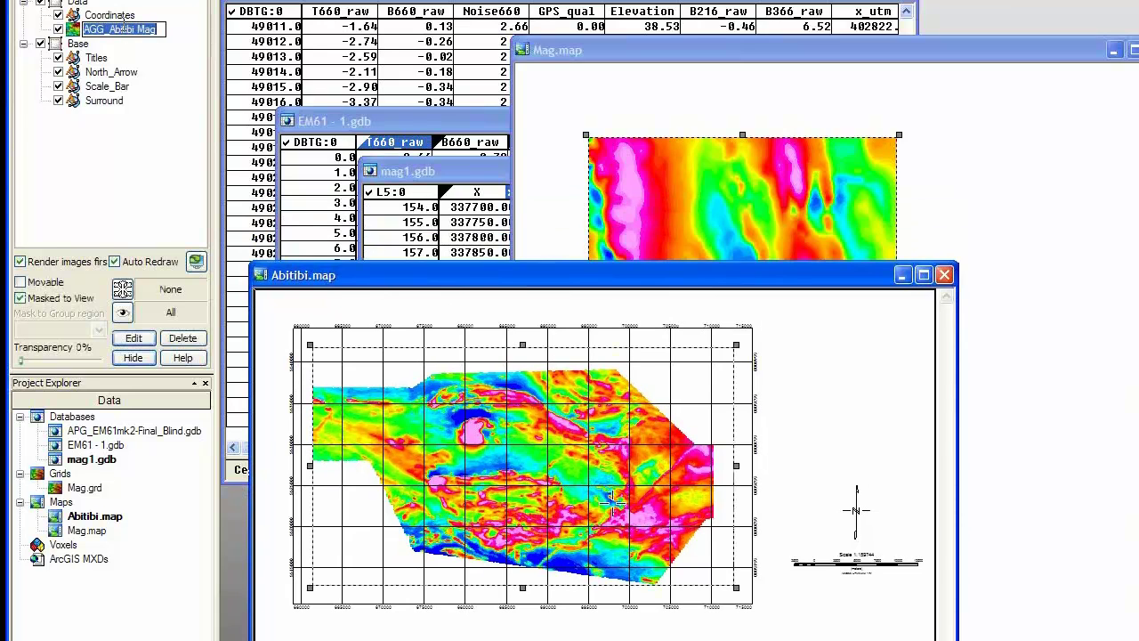
click(70, 34)
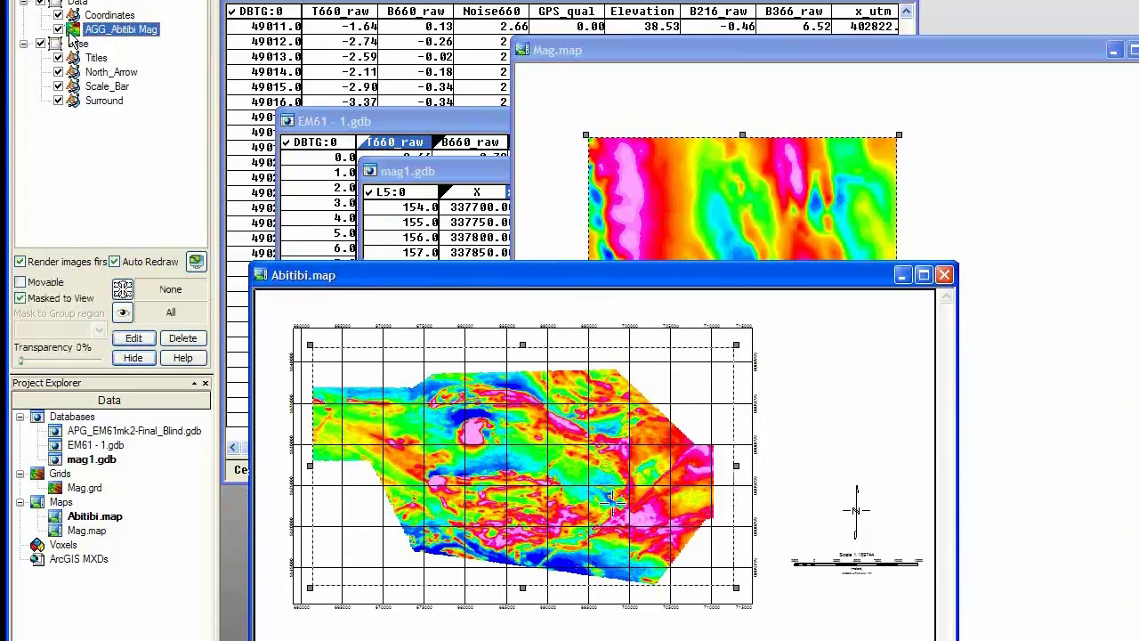
drag(129, 32, 582, 105)
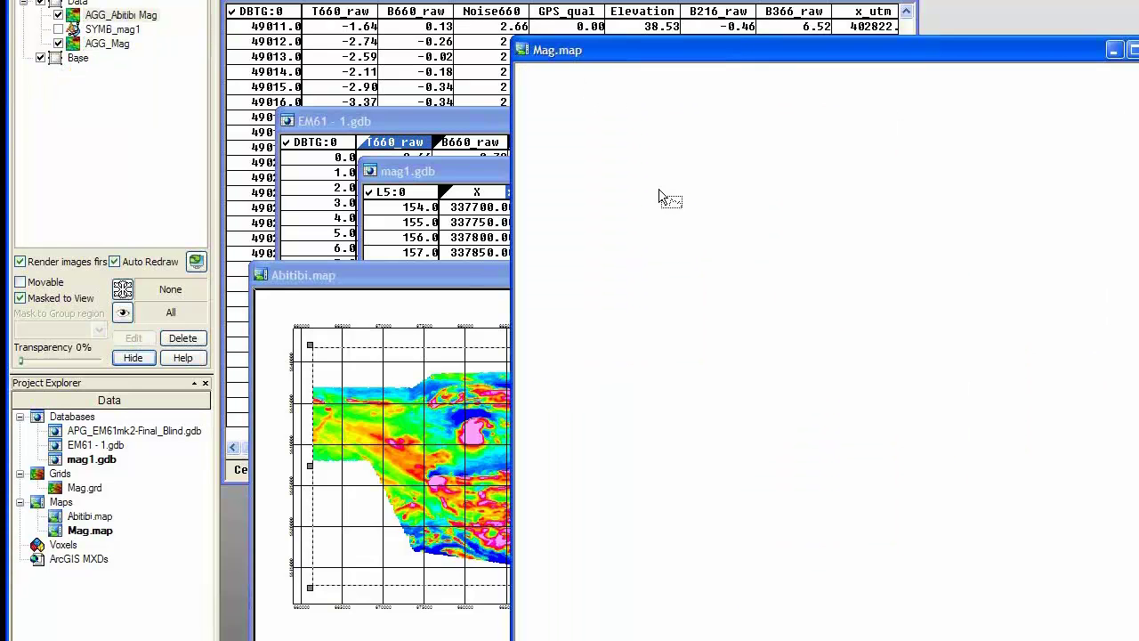
- Toggle the visibility of the AGG_Mag and AGG_Abitibi Mag groups in Mag.map to compare the two grids
click(58, 44)
click(58, 43)
click(58, 20)
drag(58, 19, 1033, 143)
click(59, 16)
- Minimize the Mag.map window and bring Abitibi.map forward, repositioned and enlarged to fill more of the workspace
click(422, 278)
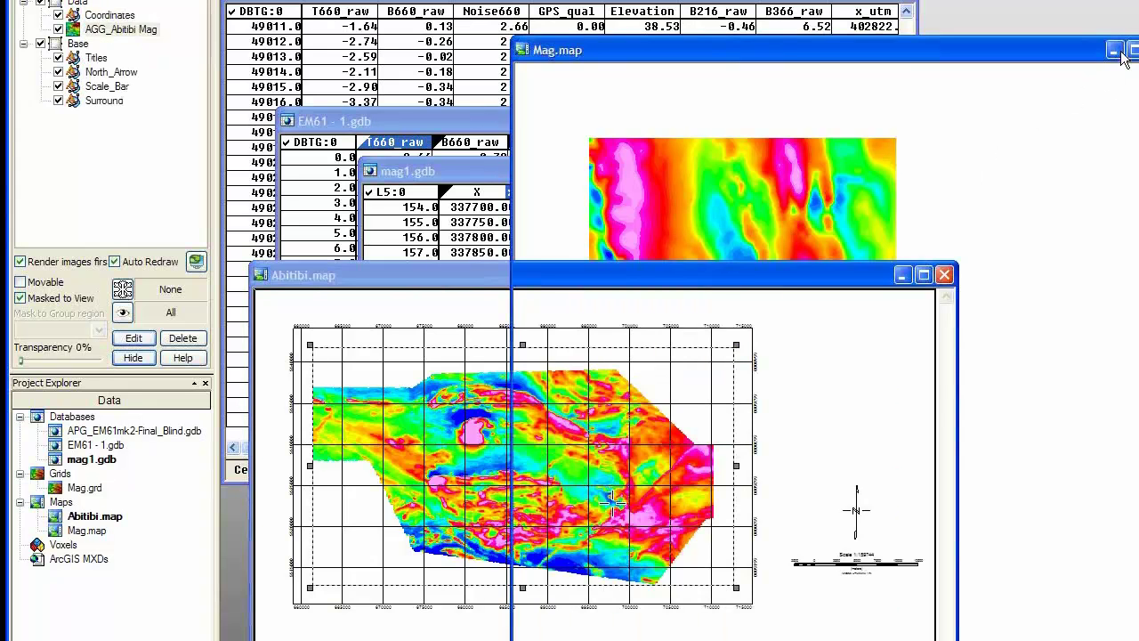
click(1114, 50)
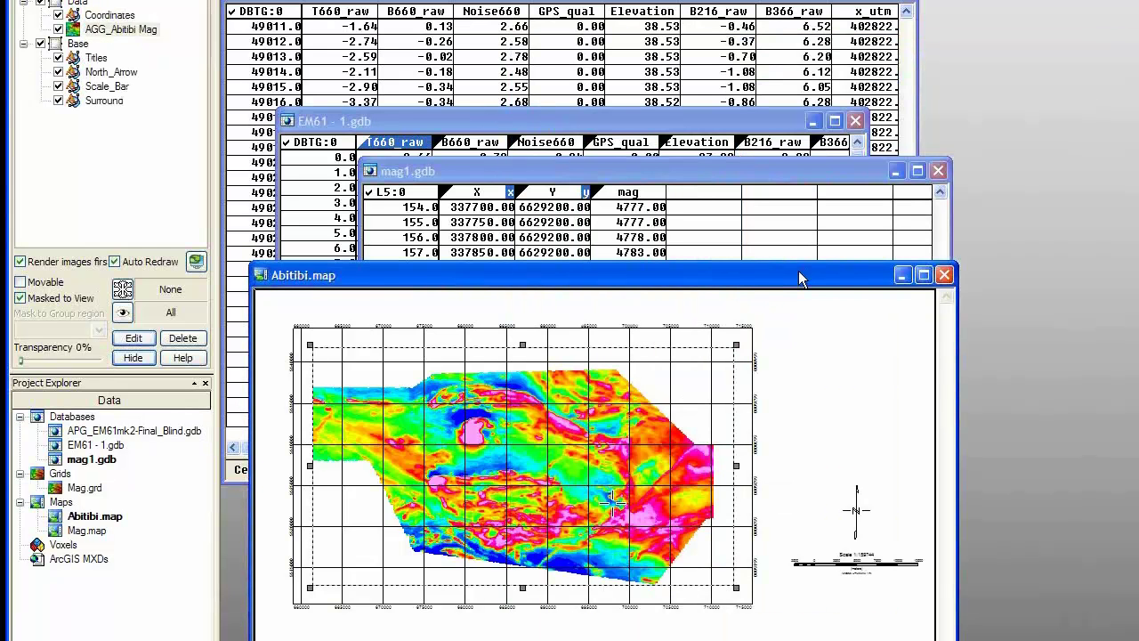
drag(797, 272, 818, 168)
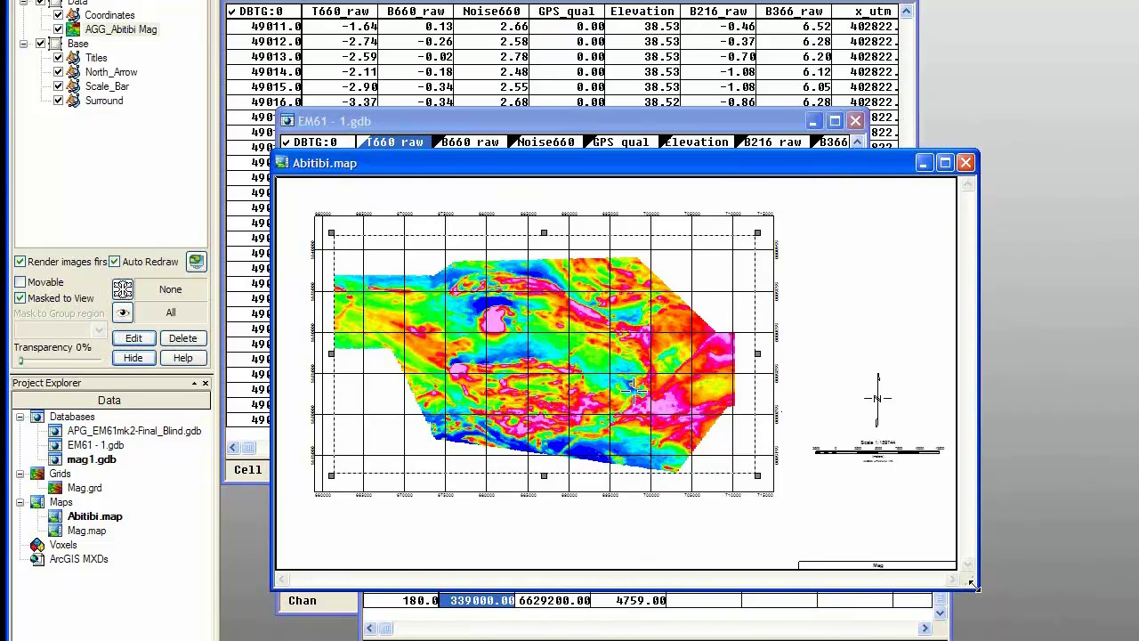
drag(972, 585, 1138, 640)
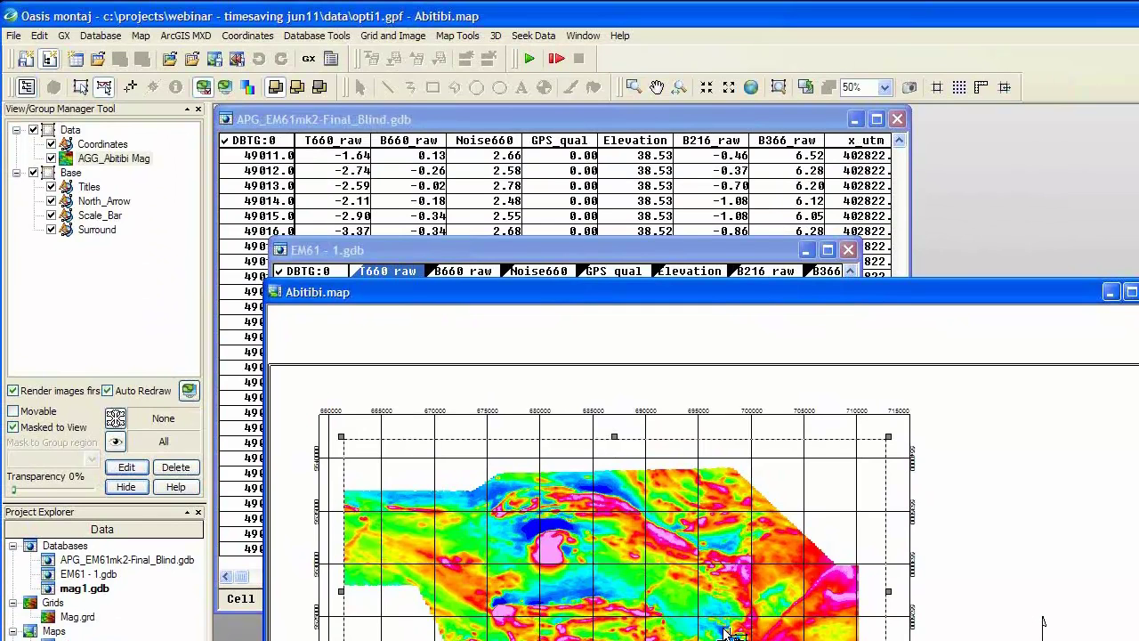
- Switch to the shadow cursor on Abitibi.map and check the exact X and Y map position of the cursor
click(132, 89)
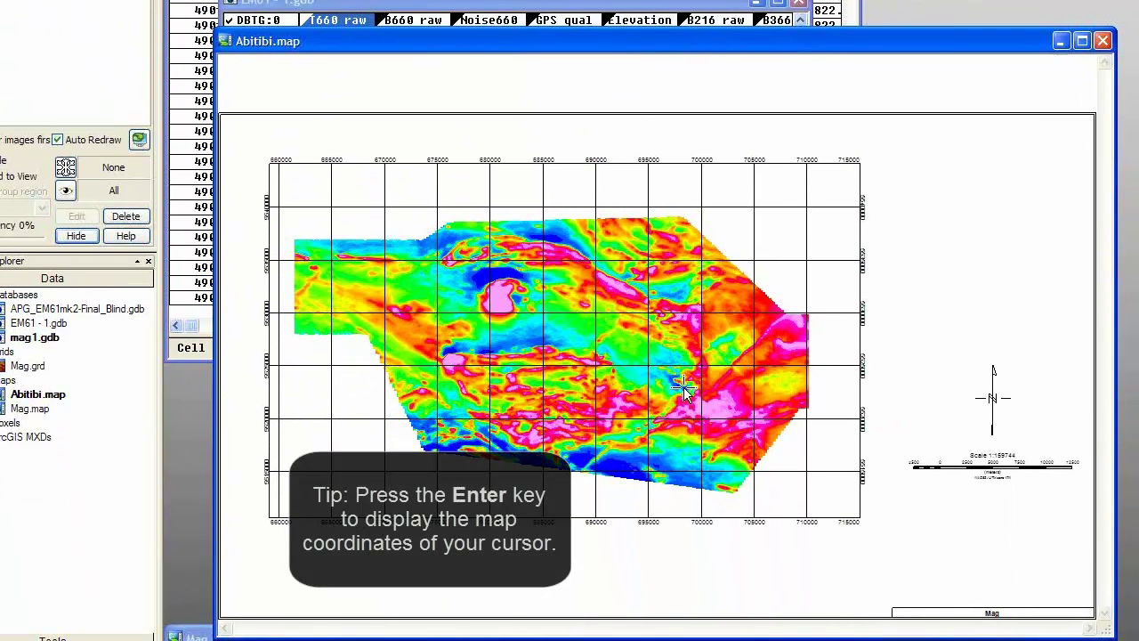
key(Return)
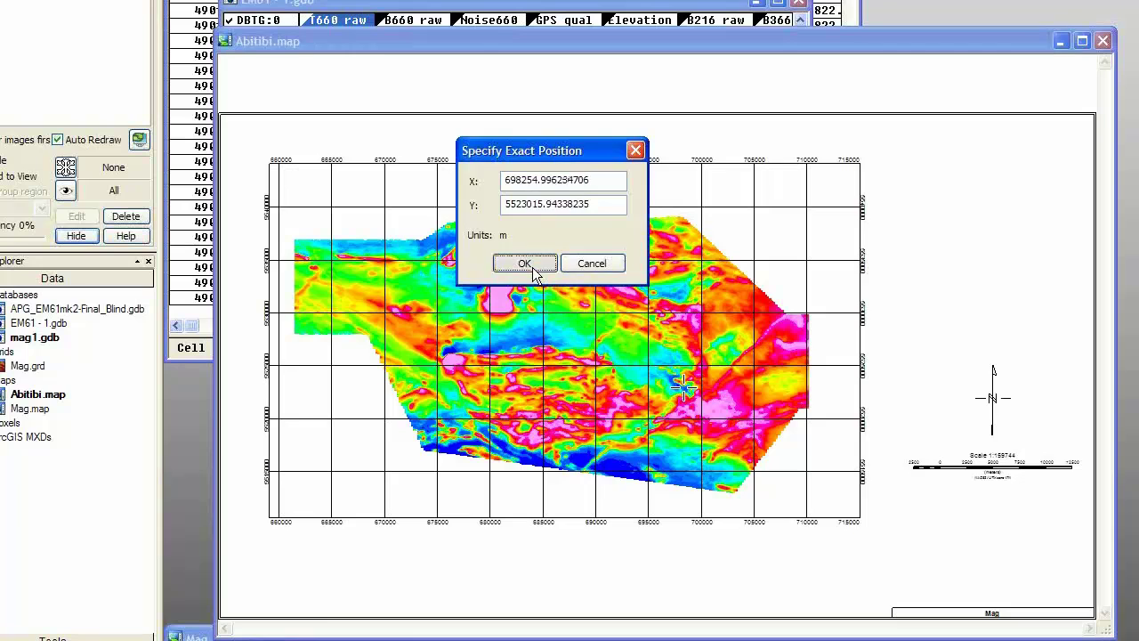
click(524, 264)
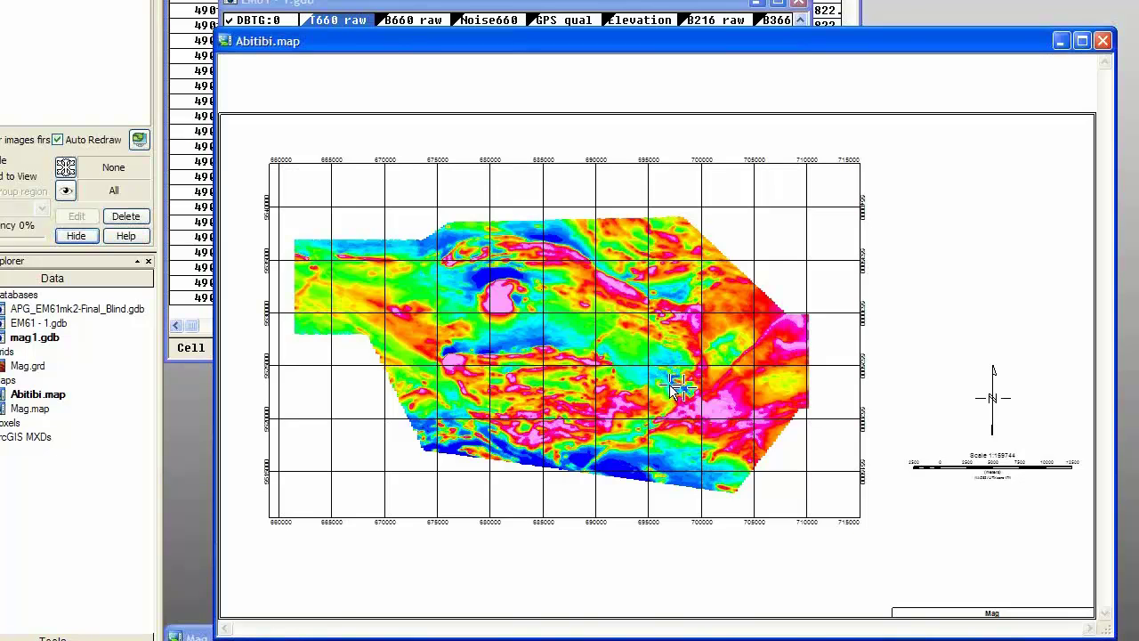
- Create a snapshot of a close-up of the blue low in the grid's eastern part, named with a colleague's first name plus "Look Here!!"
scroll(669, 383, up, 3)
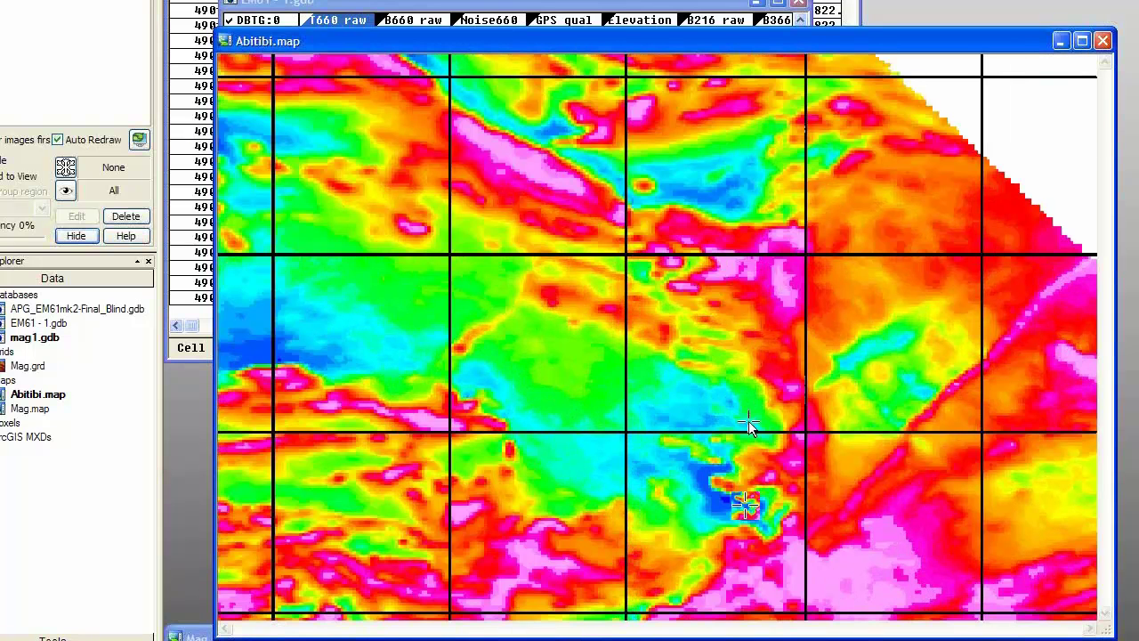
drag(647, 417, 636, 389)
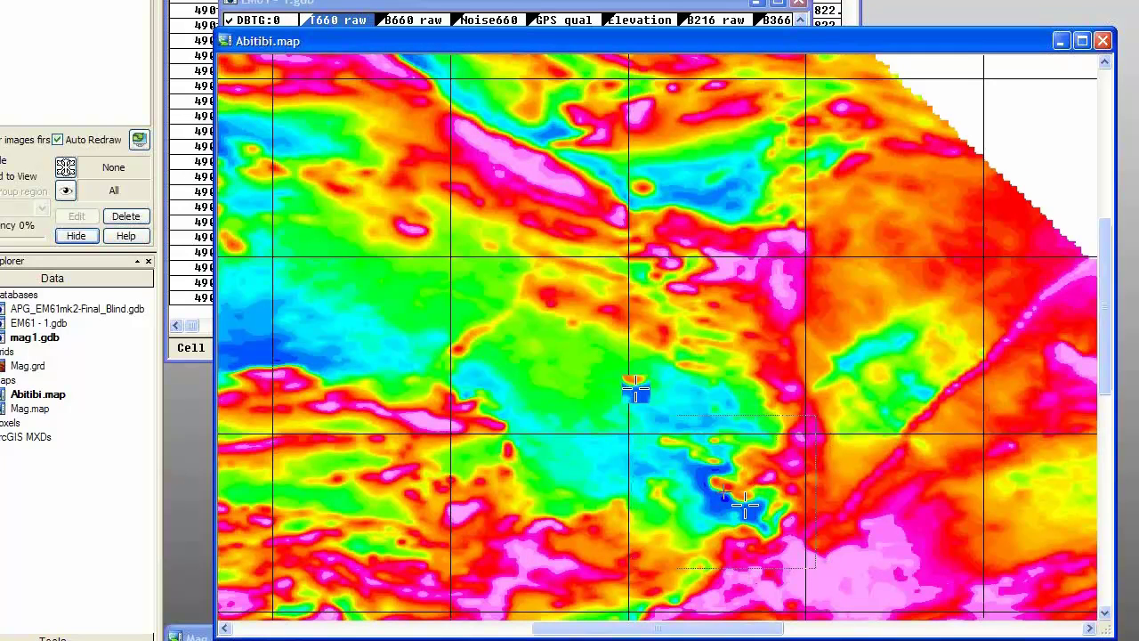
click(724, 490)
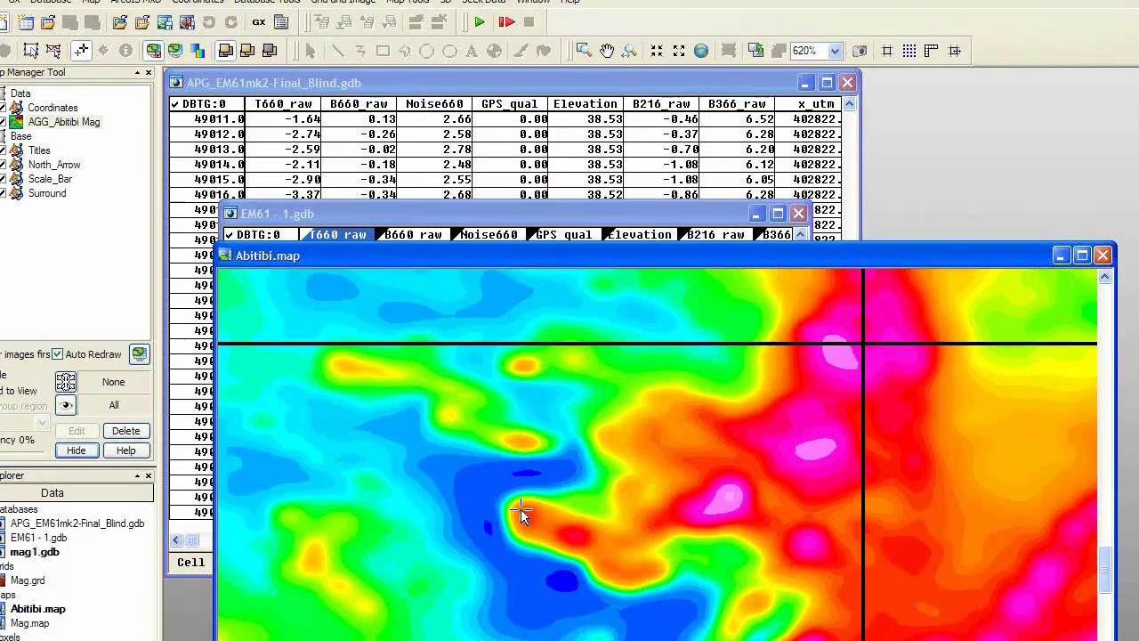
right_click(520, 508)
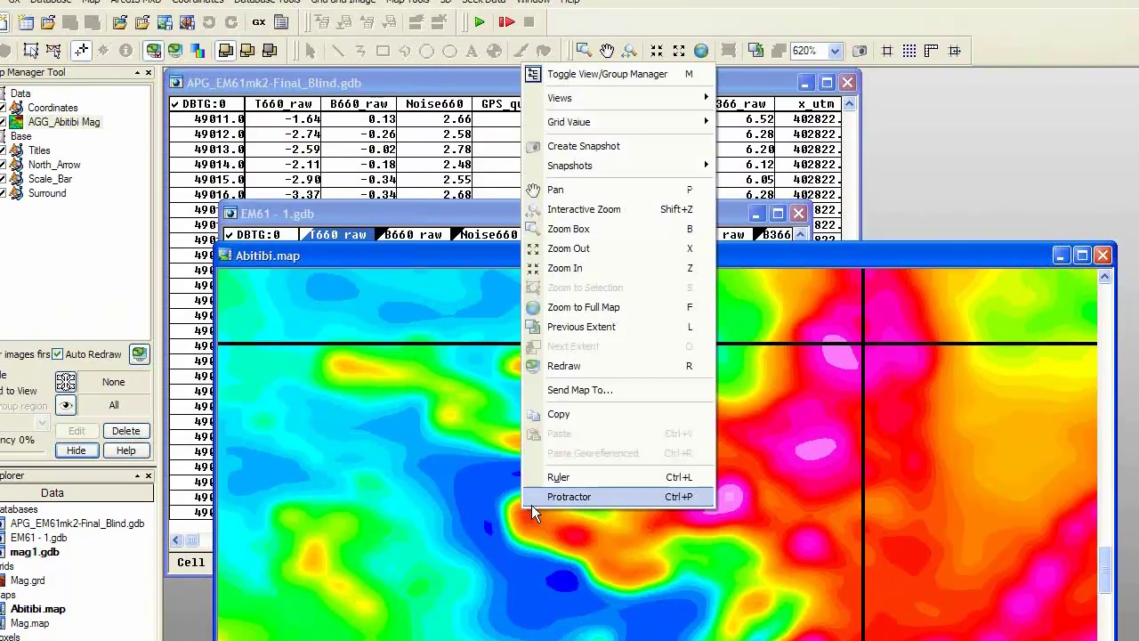
click(675, 151)
text(B)
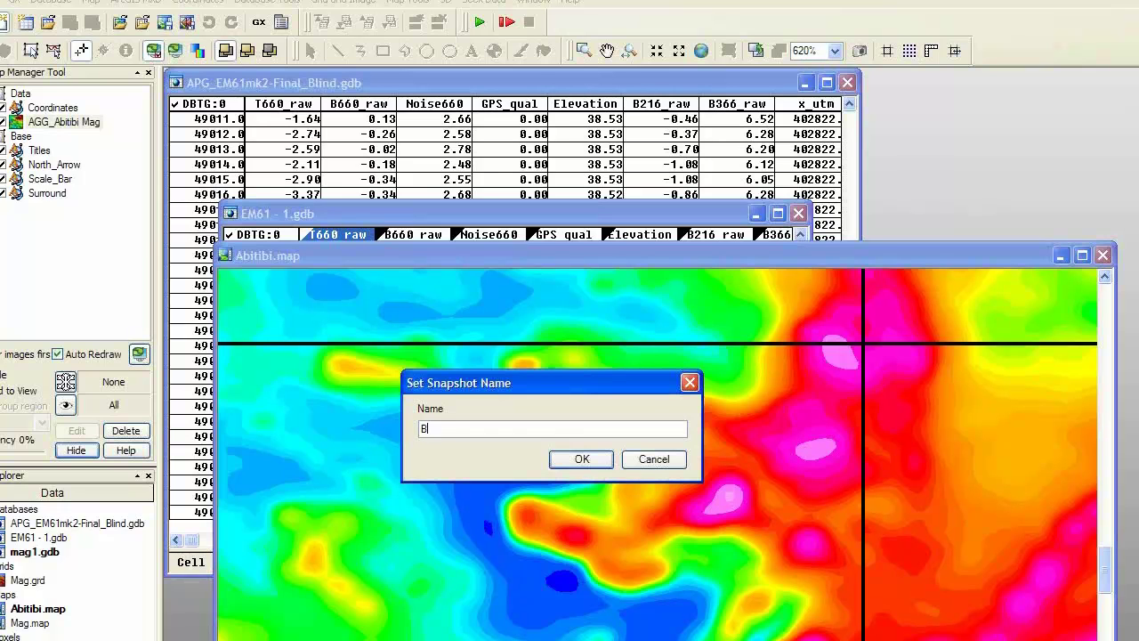
text(ob Look Here!!)
click(580, 459)
- Return Abitibi.map to its full extent and recall the saved "Look Here!!" snapshot
key(Home)
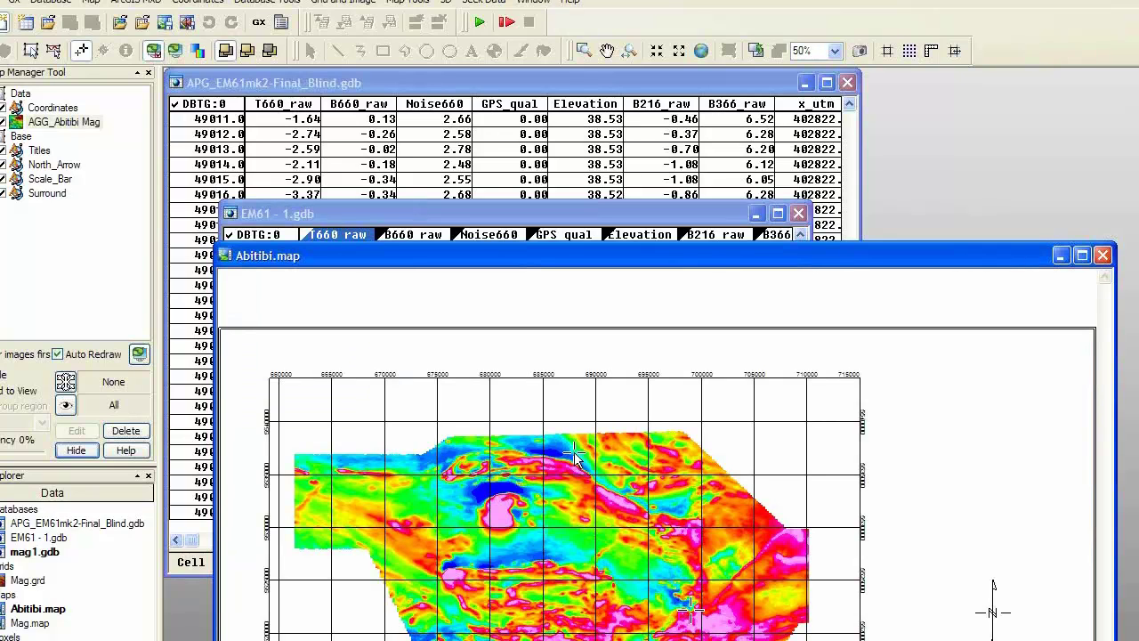
right_click(451, 326)
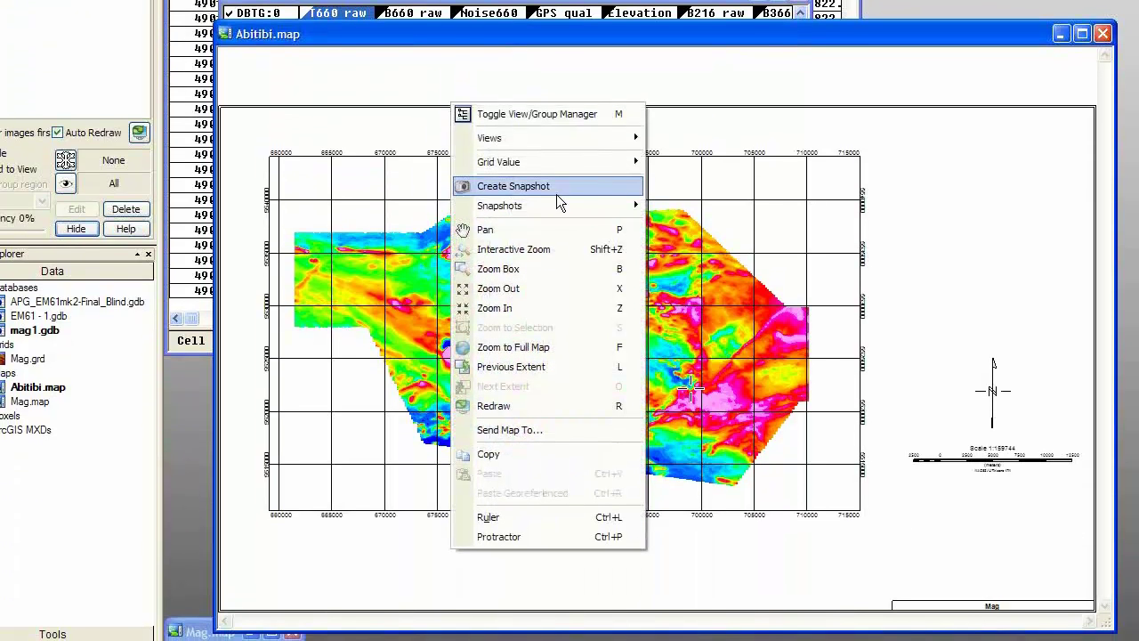
mouse_move(572, 420)
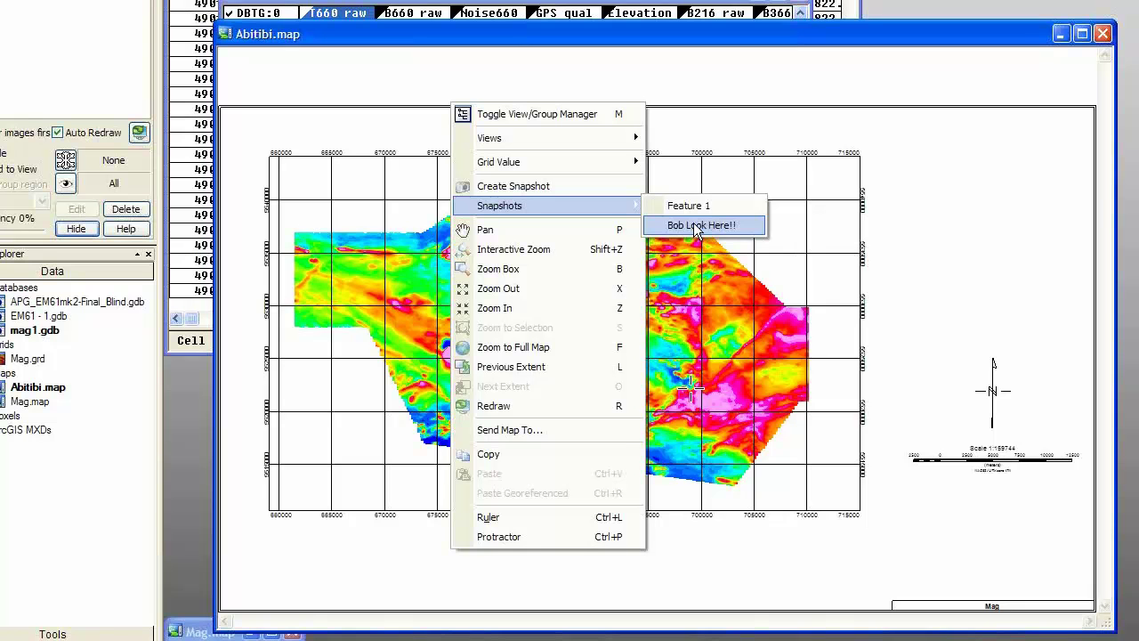
click(733, 226)
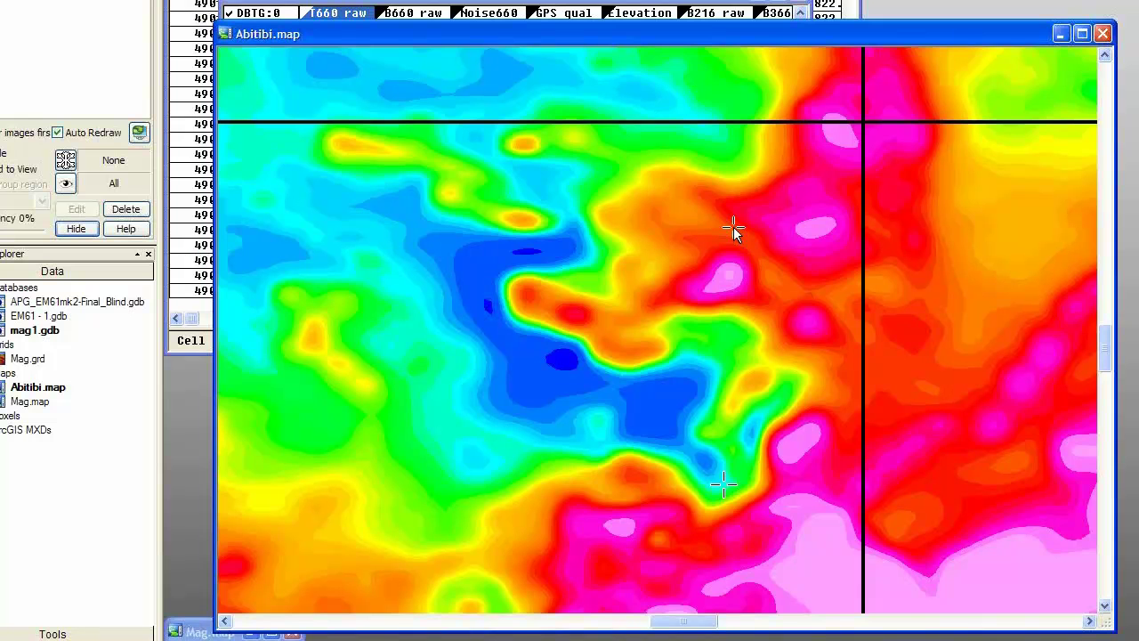
- Create a second snapshot of a close-up of the green central area of Abitibi.map, named with another first name plus "go here"
scroll(733, 226, down, 5)
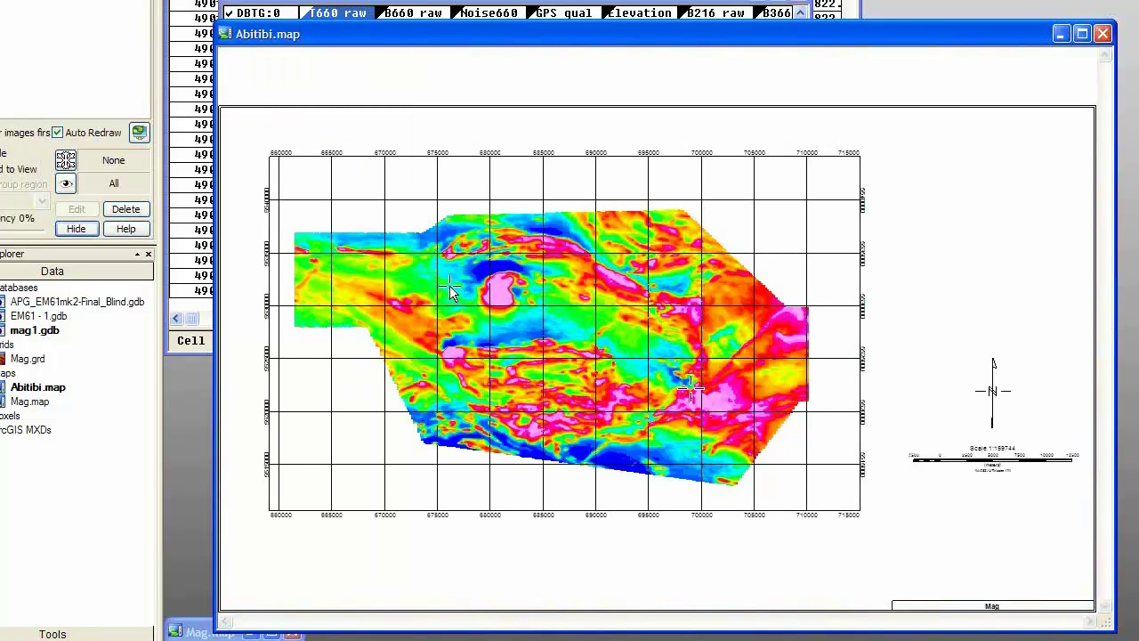
scroll(451, 291, up, 1)
scroll(451, 290, up, 1)
scroll(450, 288, up, 2)
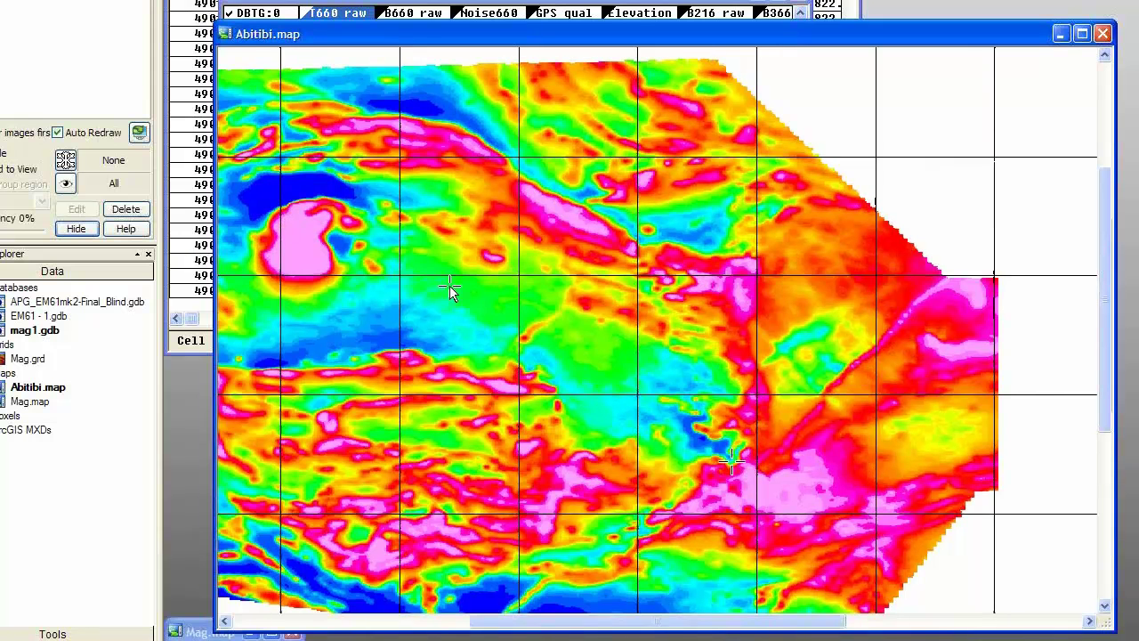
click(466, 291)
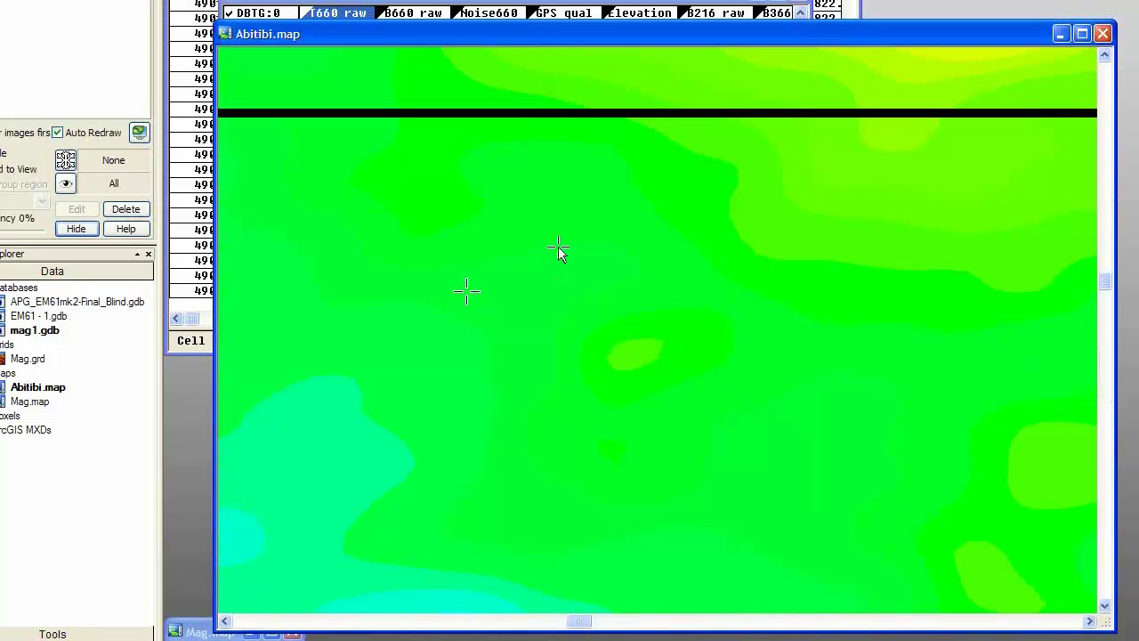
right_click(525, 205)
mouse_move(653, 318)
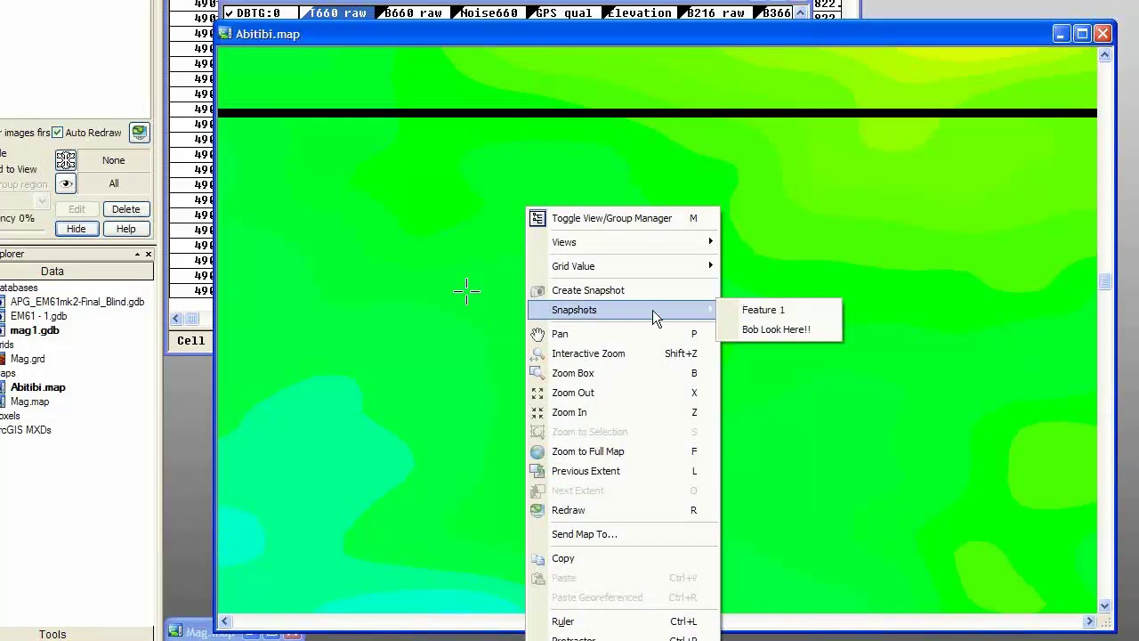
click(673, 292)
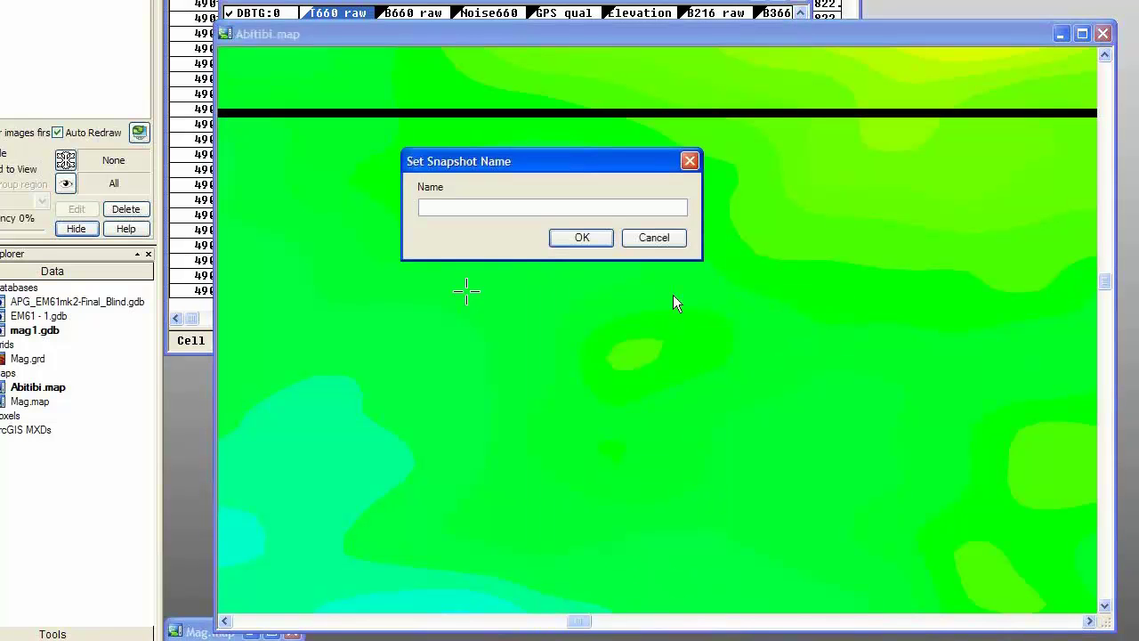
text(JOel)
key(BackSpace)
key(BackSpace)
key(BackSpace)
text(Oelgo here)
key(Return)
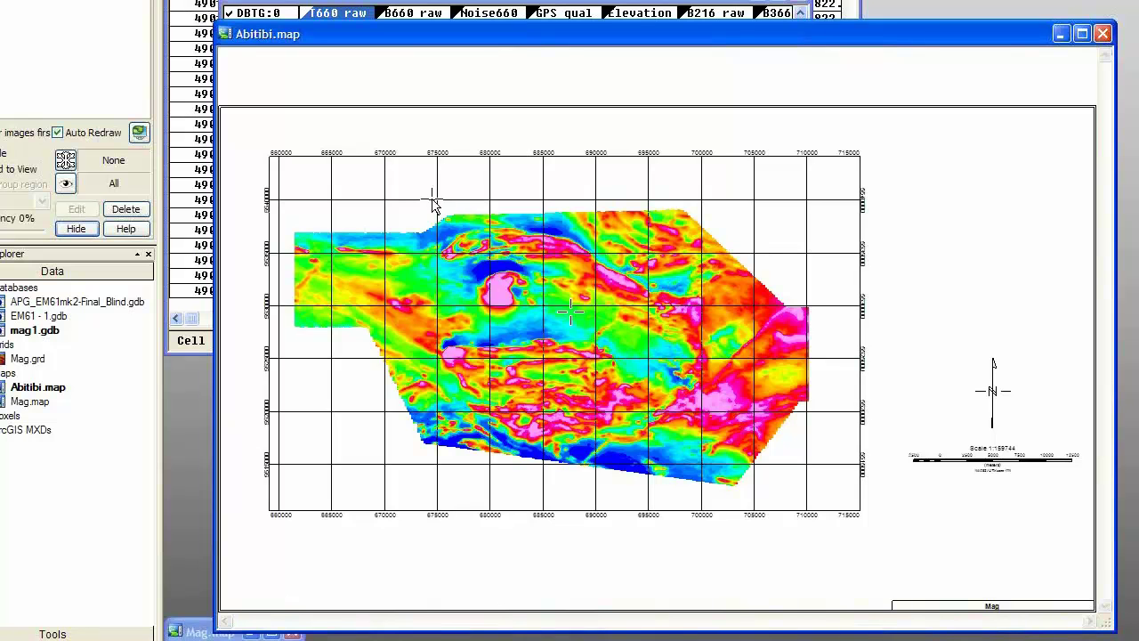
- Recall the saved "go here" snapshot on Abitibi.map
right_click(495, 173)
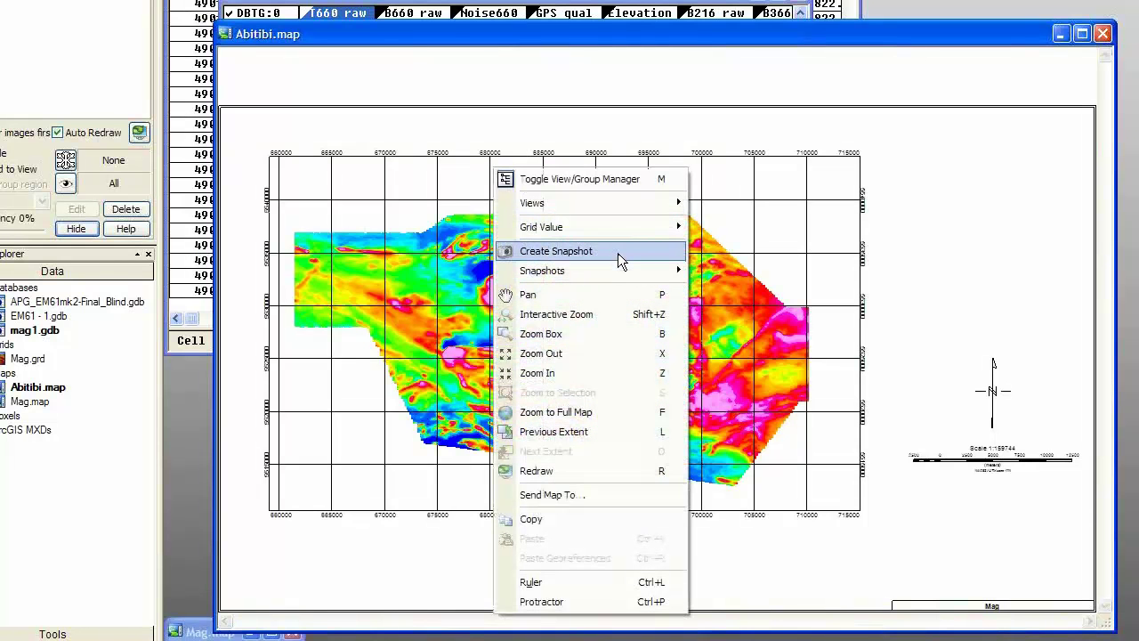
mouse_move(614, 270)
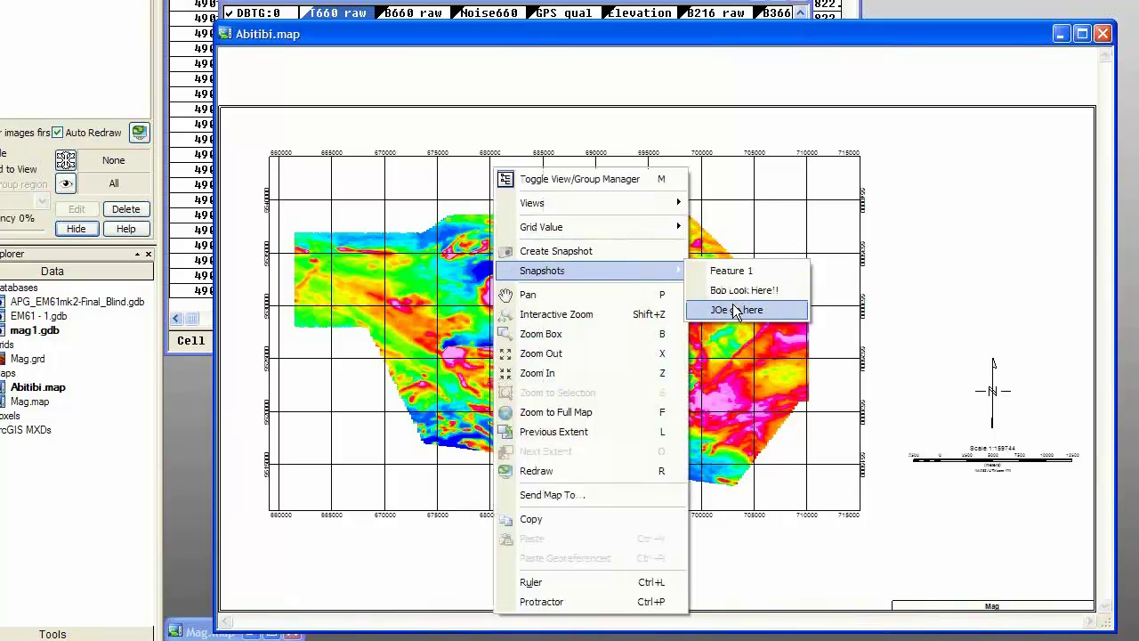
click(735, 311)
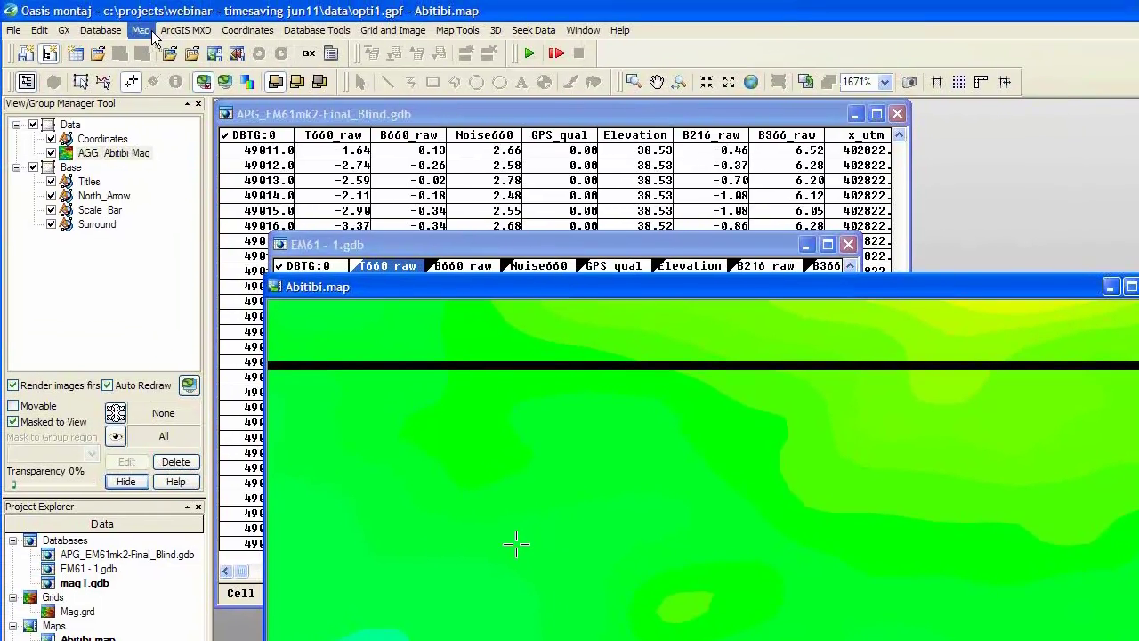
- Delete the "Look Here!!" snapshot from the snapshots managed for Abitibi.map
click(140, 31)
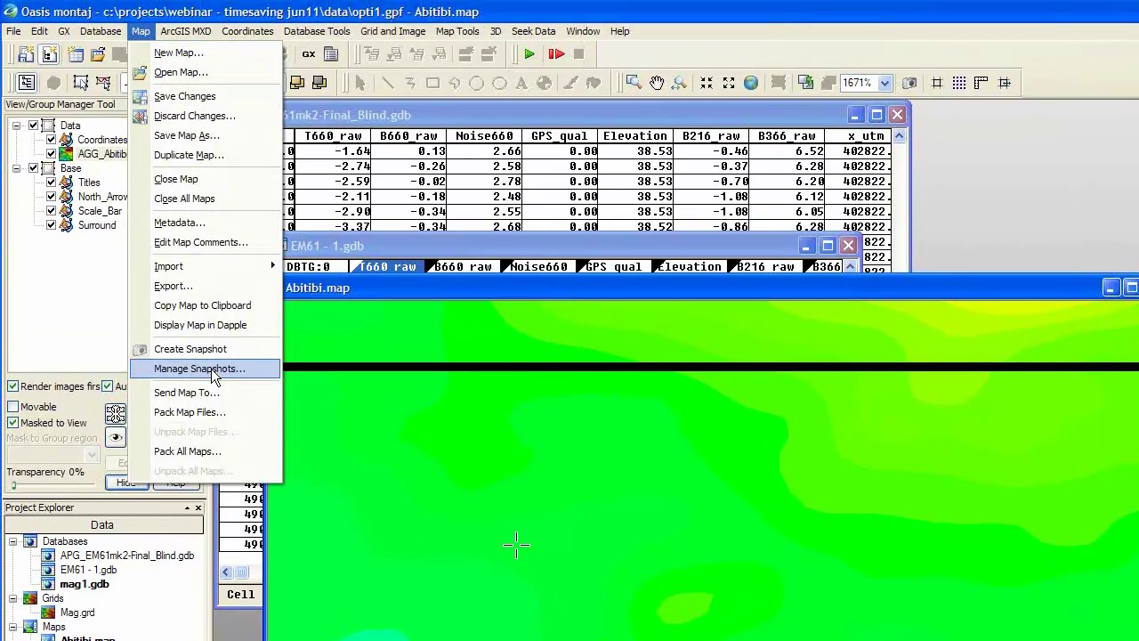
click(214, 377)
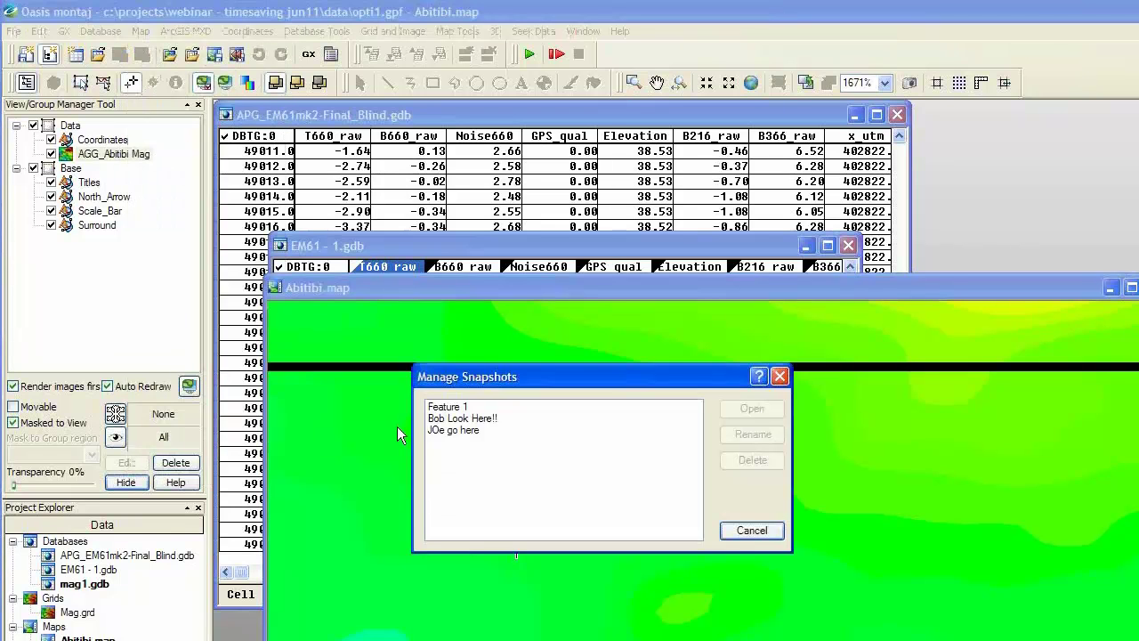
click(453, 433)
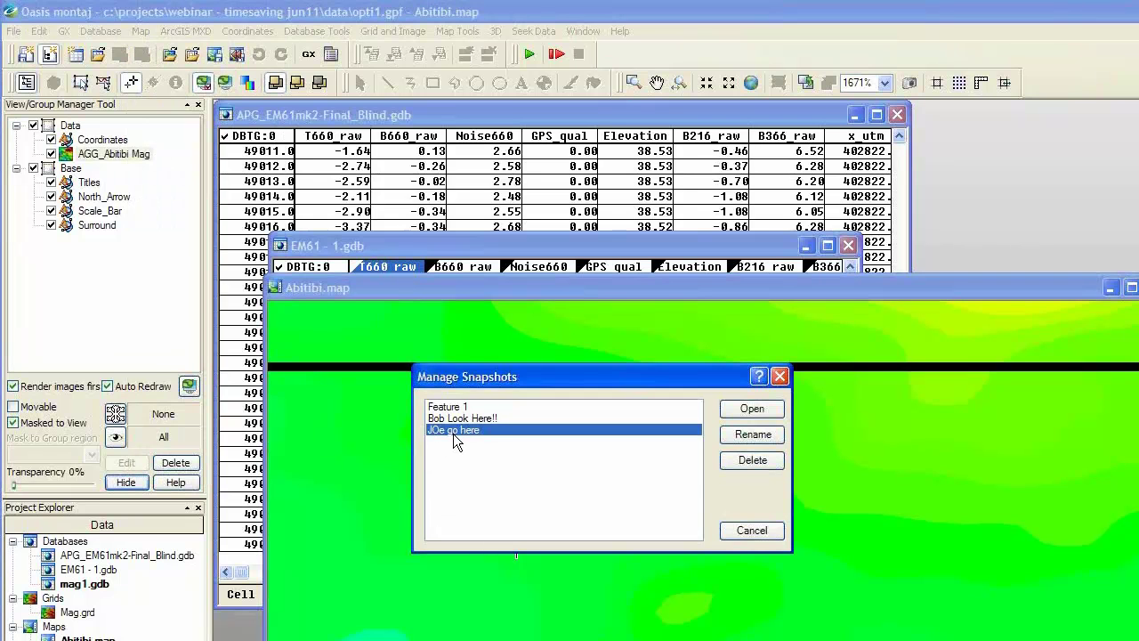
click(467, 419)
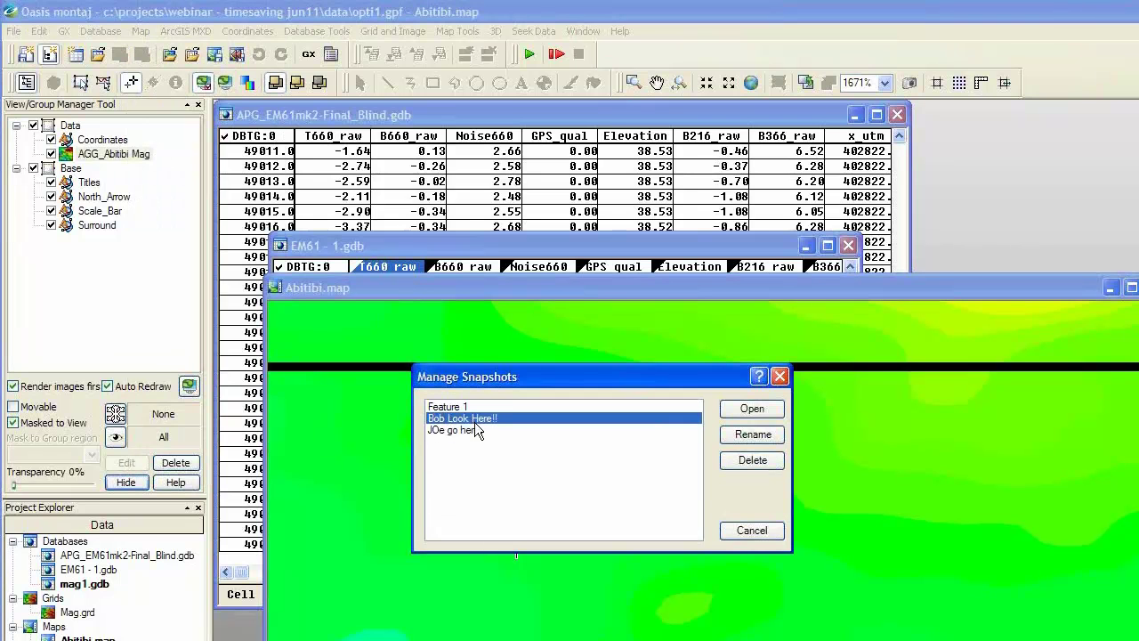
click(759, 457)
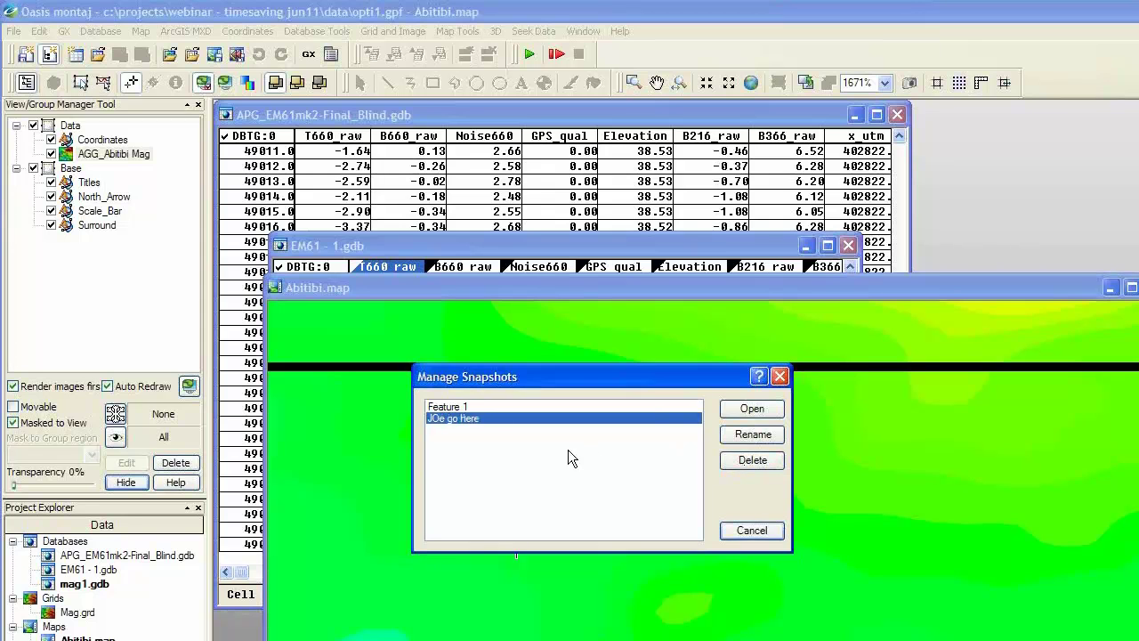
- Rename the "go here" snapshot so that its first name has a lowercase second letter
click(753, 434)
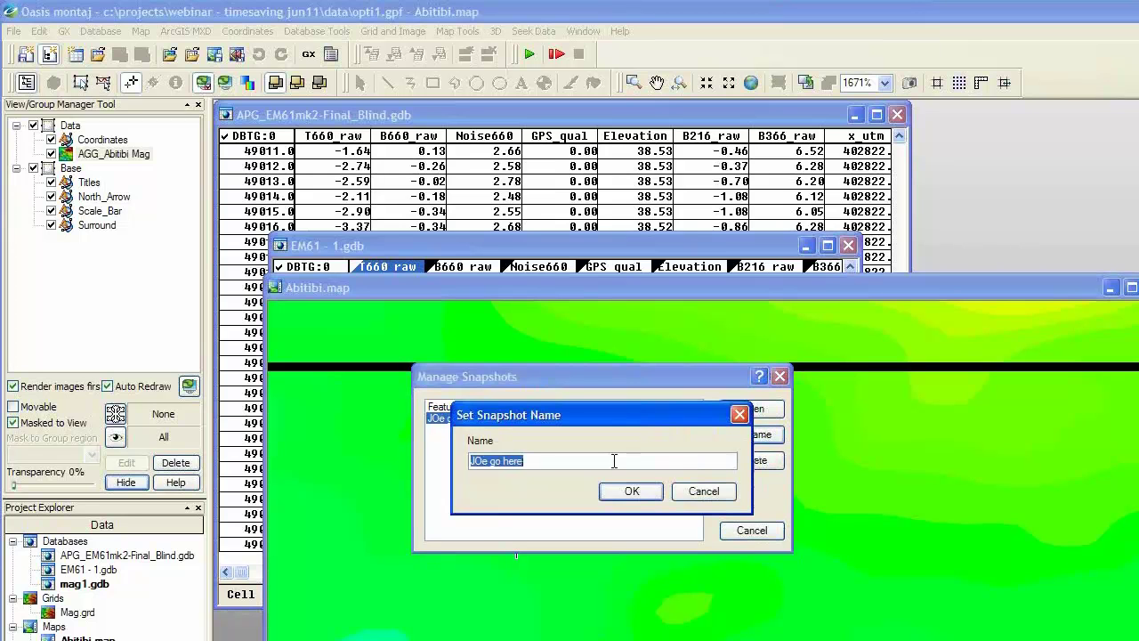
key(Home)
key(End)
text(.)
key(BackSpace)
key(Left)
key(BackSpace)
text(o)
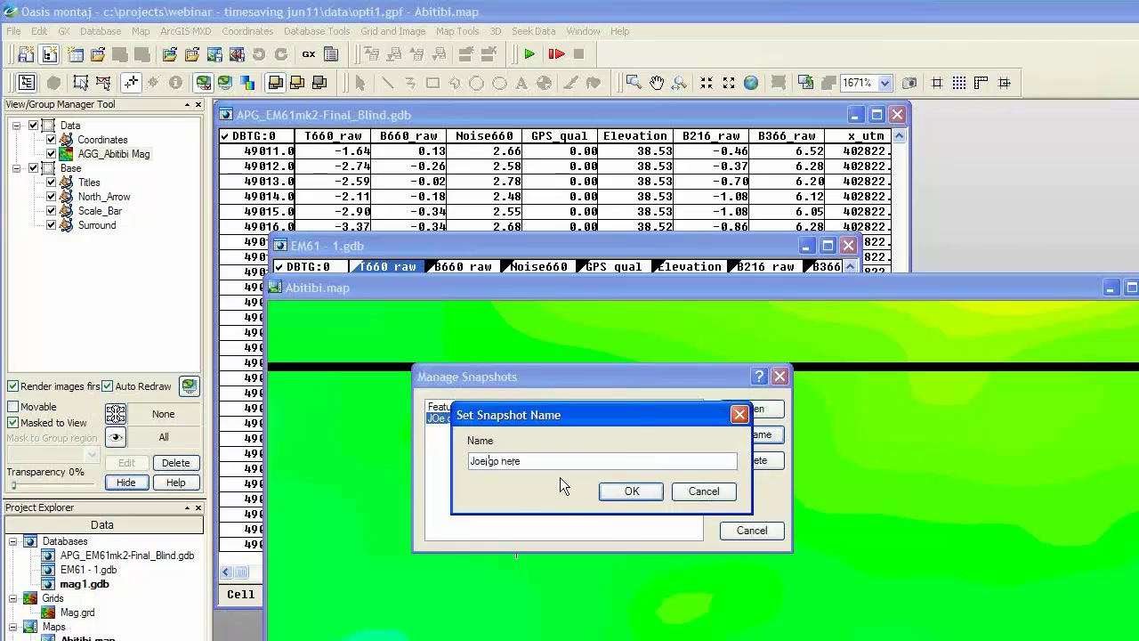
key(Return)
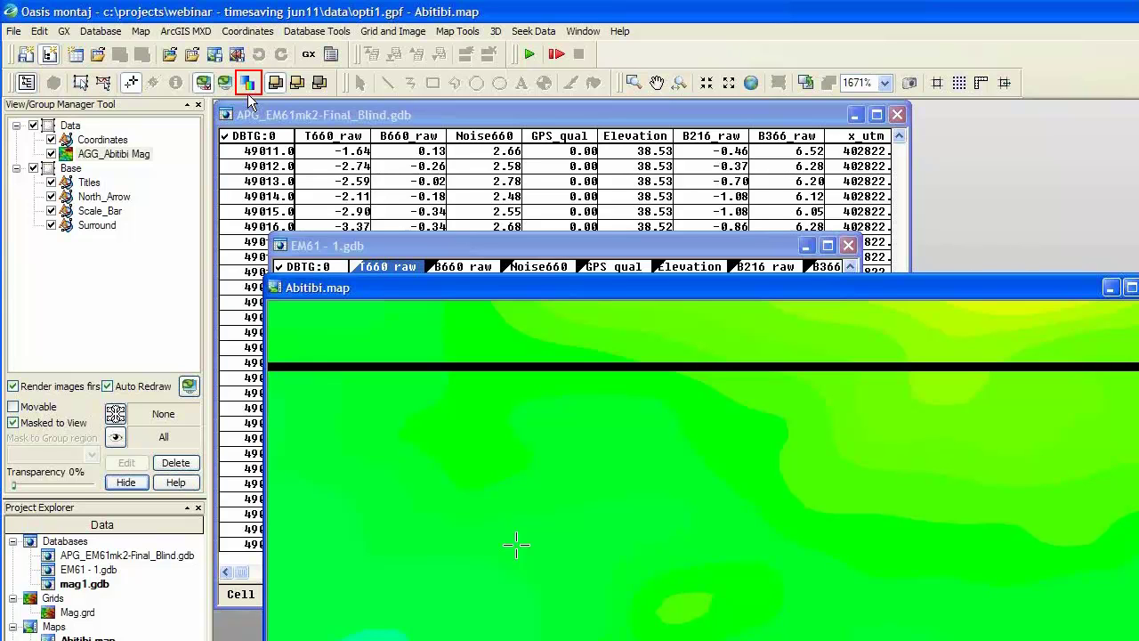
- View the Colour Tool for the AGG_Abitibi Mag grid group and close it without making changes
click(95, 156)
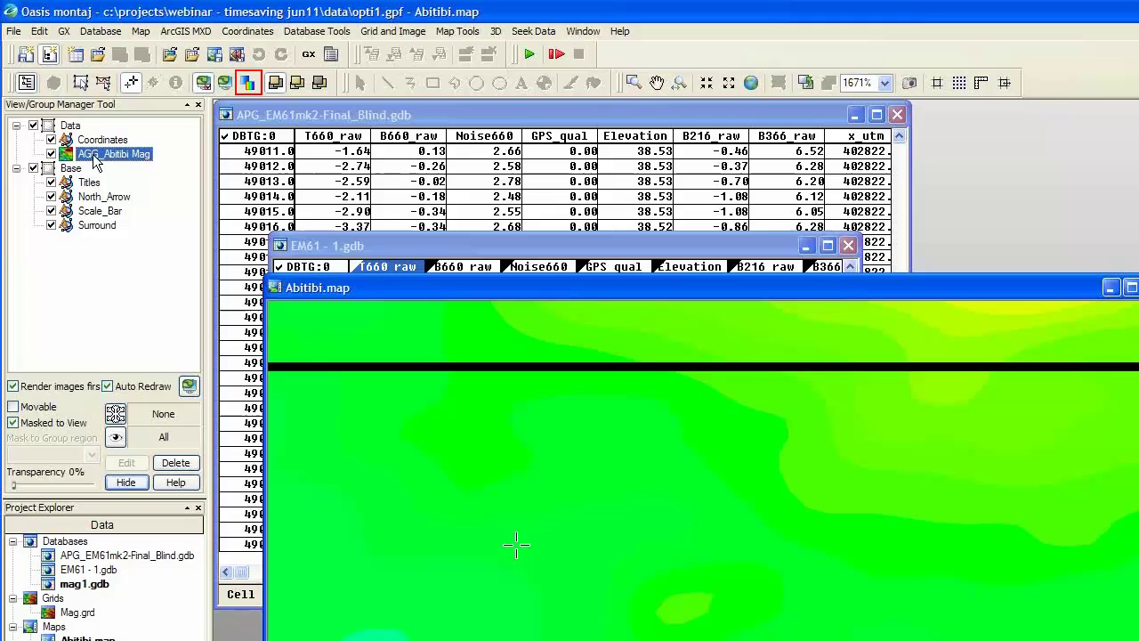
double_click(95, 157)
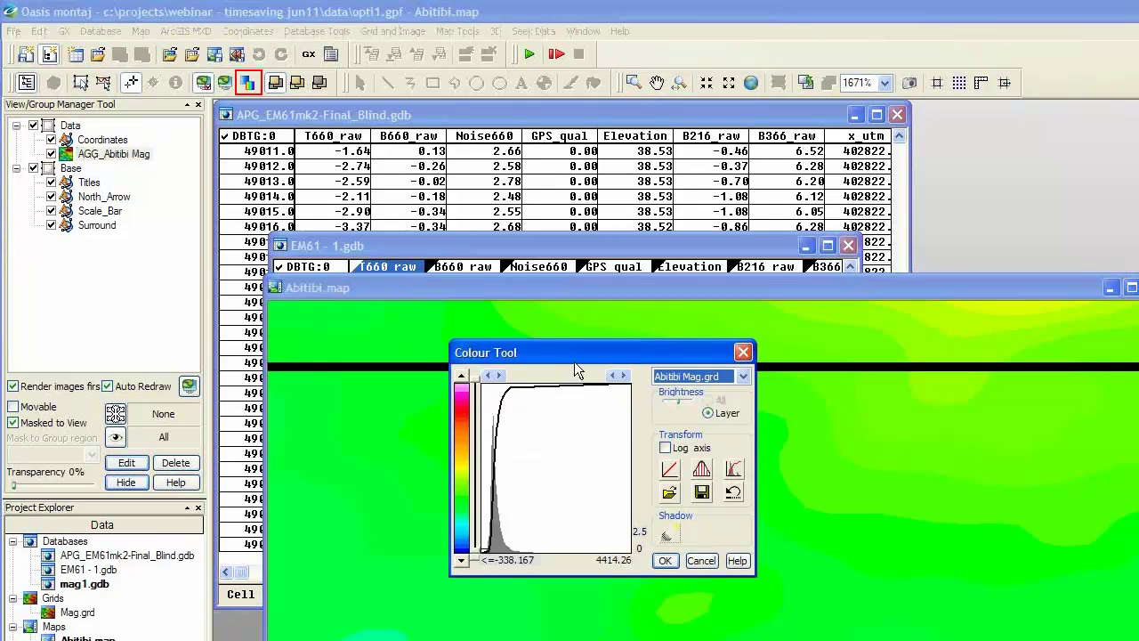
click(703, 561)
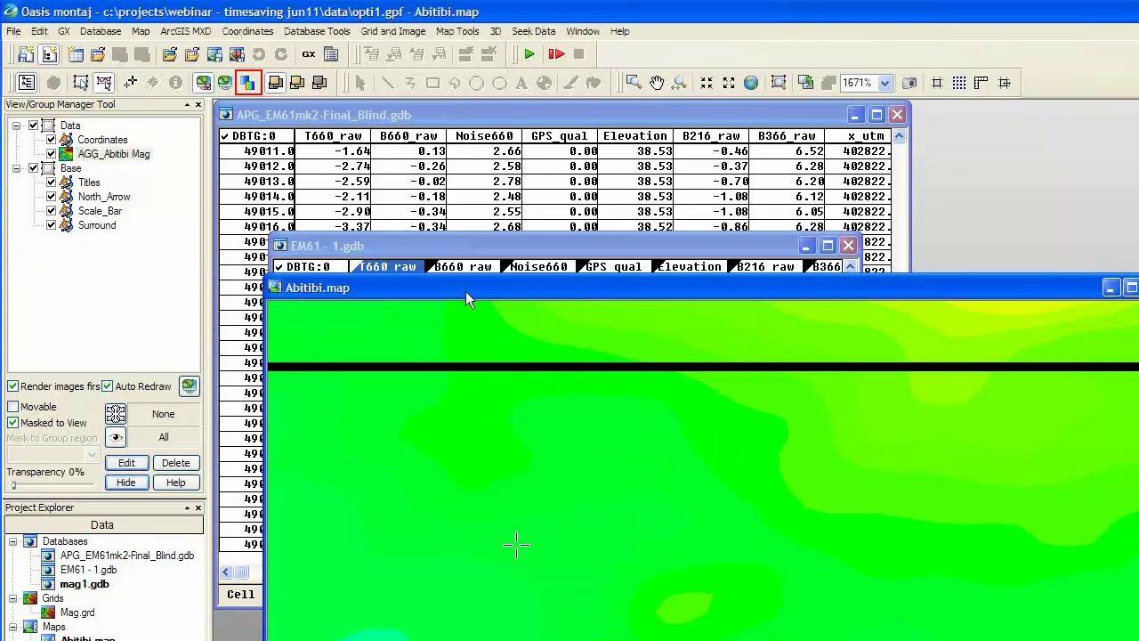
- Redistribute the grid colours to the displayed area of Abitibi.map and compare the colouring at several zoom levels
click(250, 96)
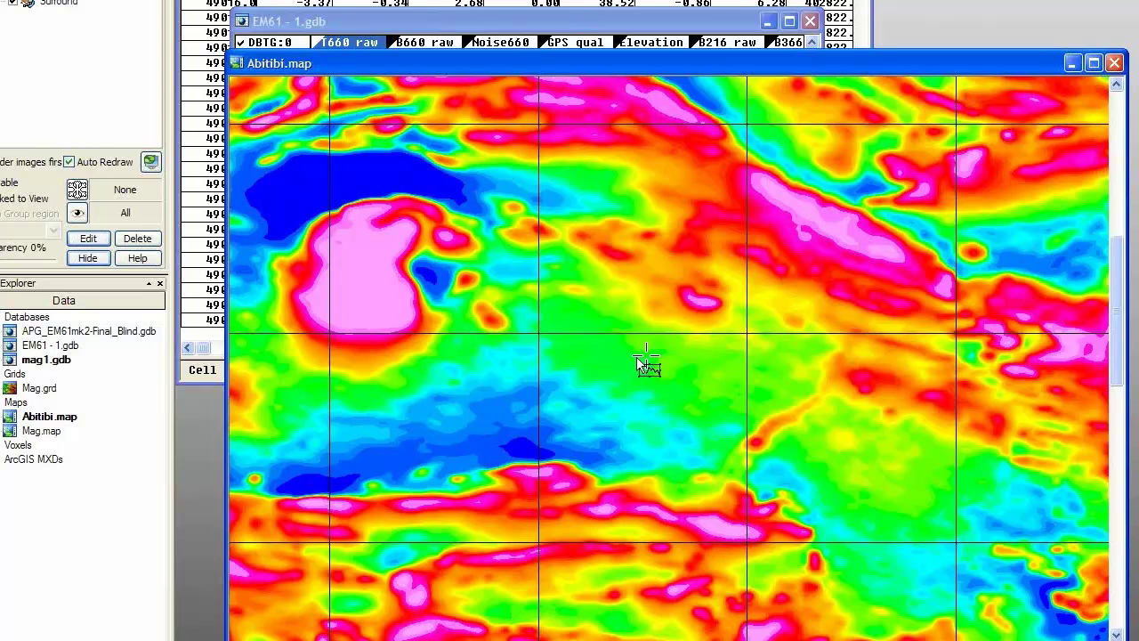
scroll(636, 356, down, 2)
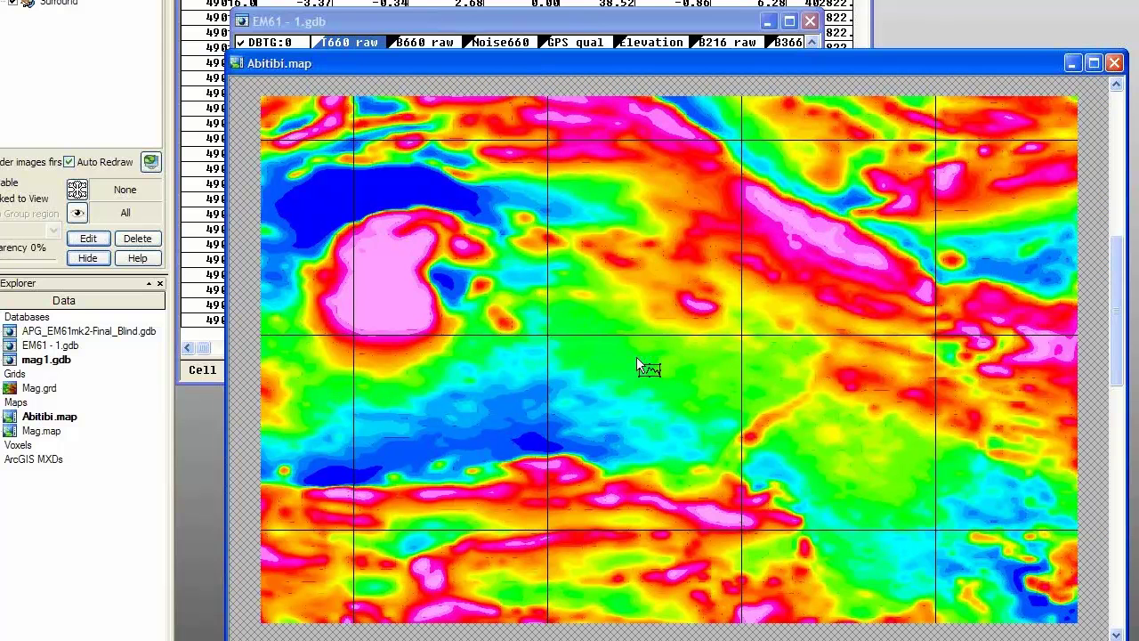
scroll(636, 356, up, 3)
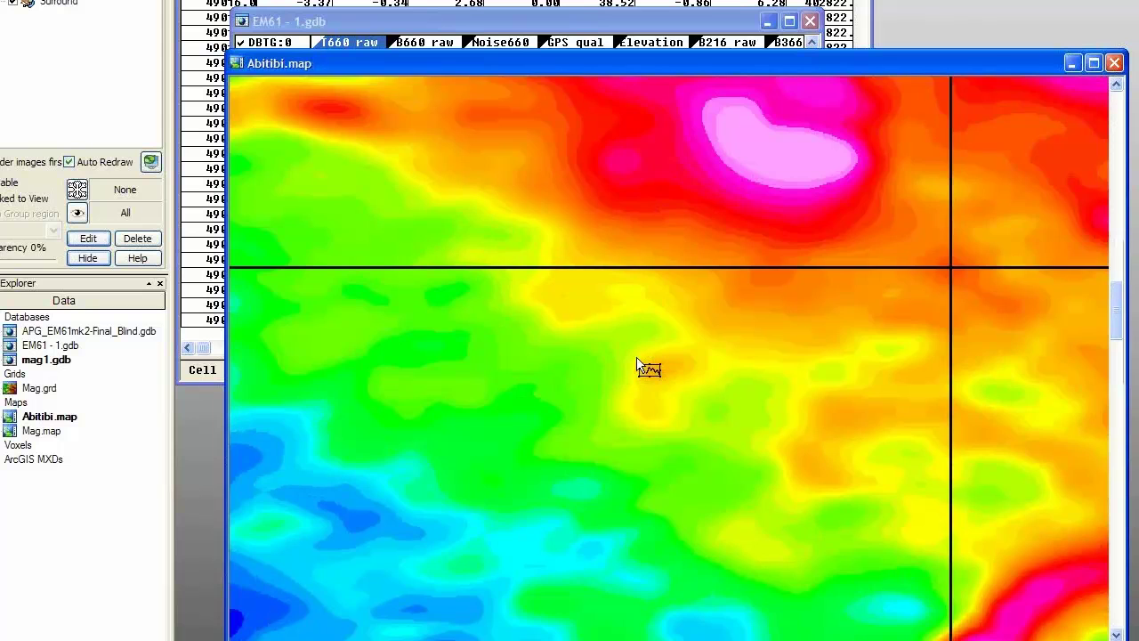
scroll(637, 360, up, 4)
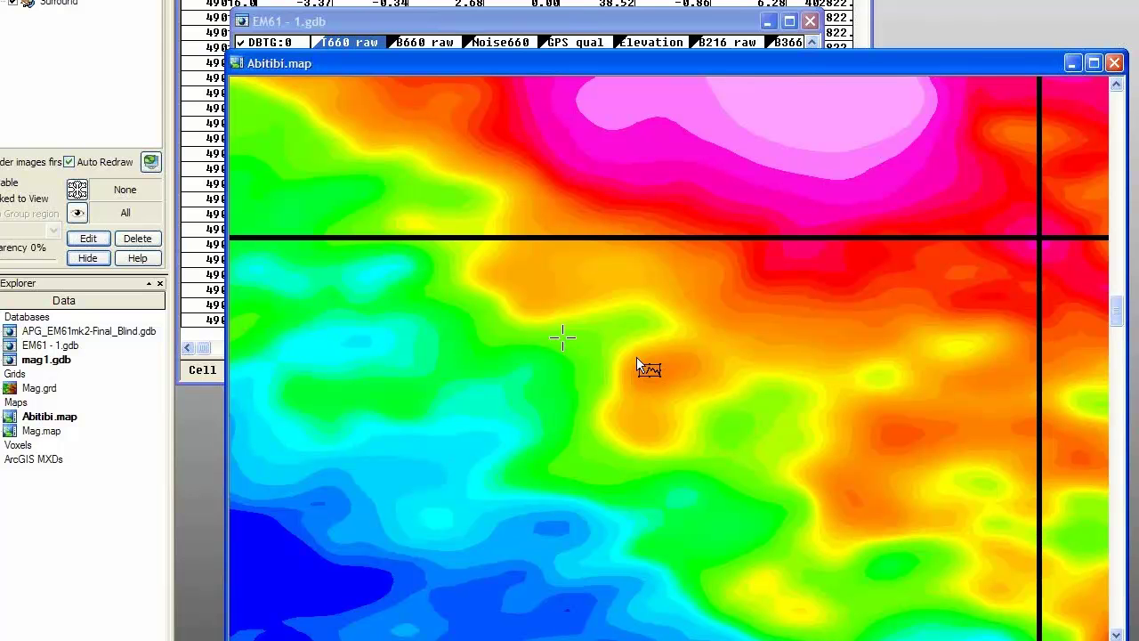
scroll(636, 363, down, 3)
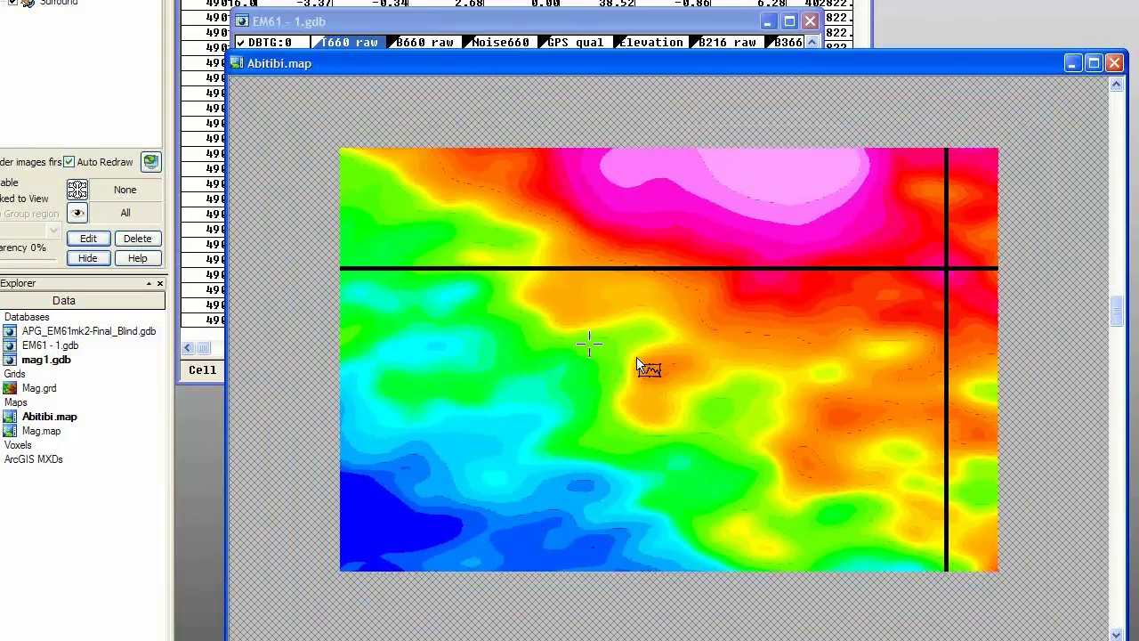
scroll(637, 360, down, 1)
scroll(637, 361, down, 2)
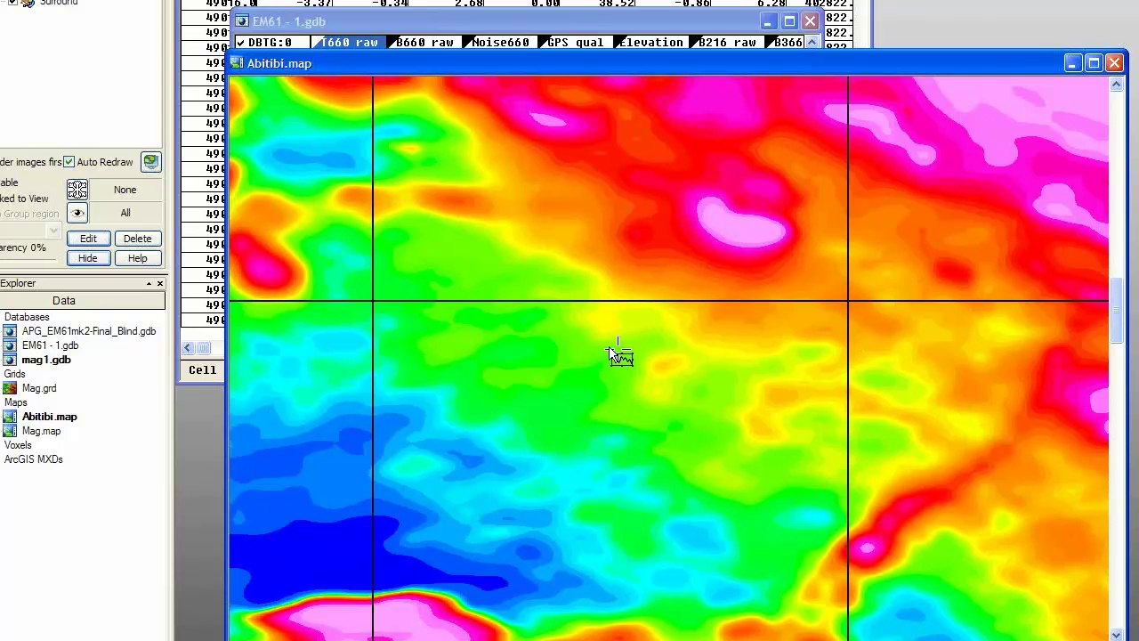
scroll(610, 352, down, 3)
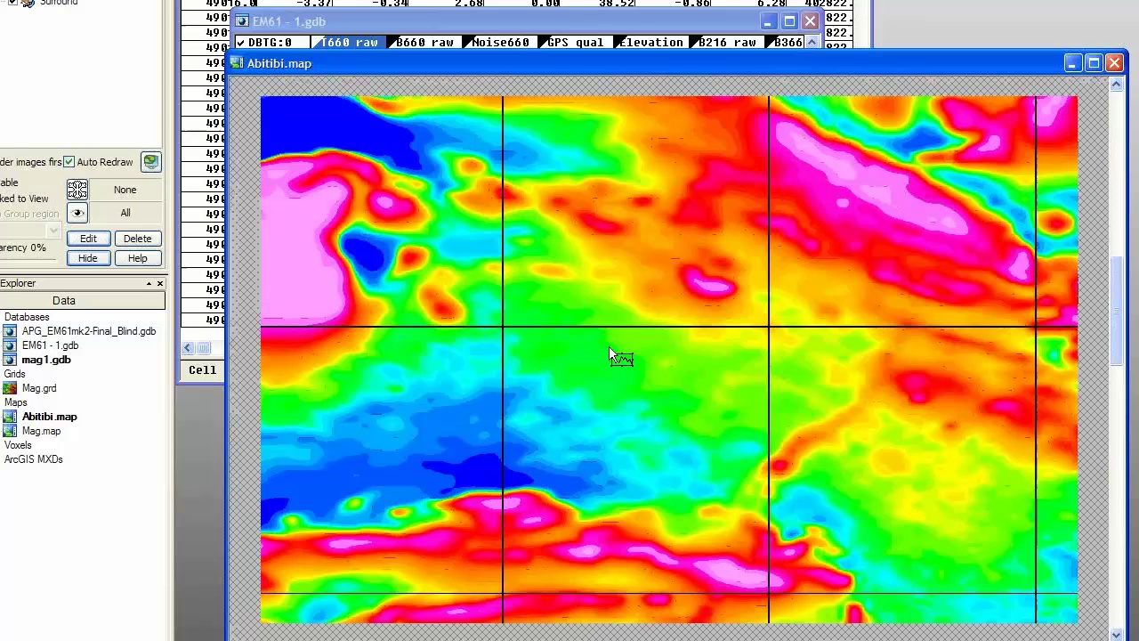
scroll(610, 352, down, 1)
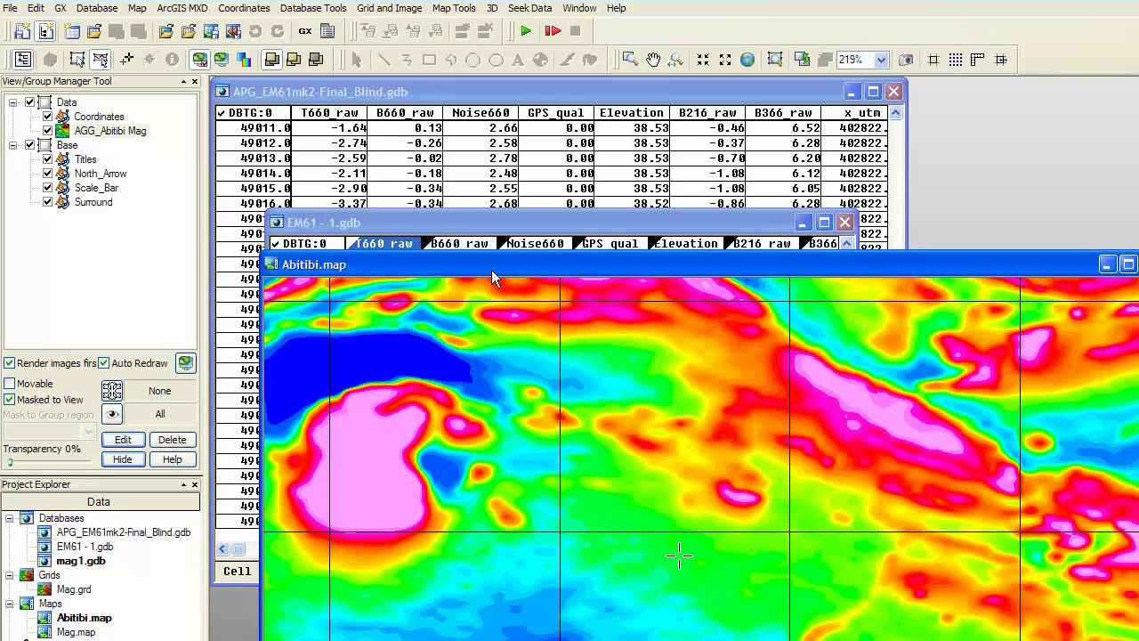
- Pack the map files of Abitibi.map and place Abitibi Mag.grd from the Data folder onto the packed map
click(137, 8)
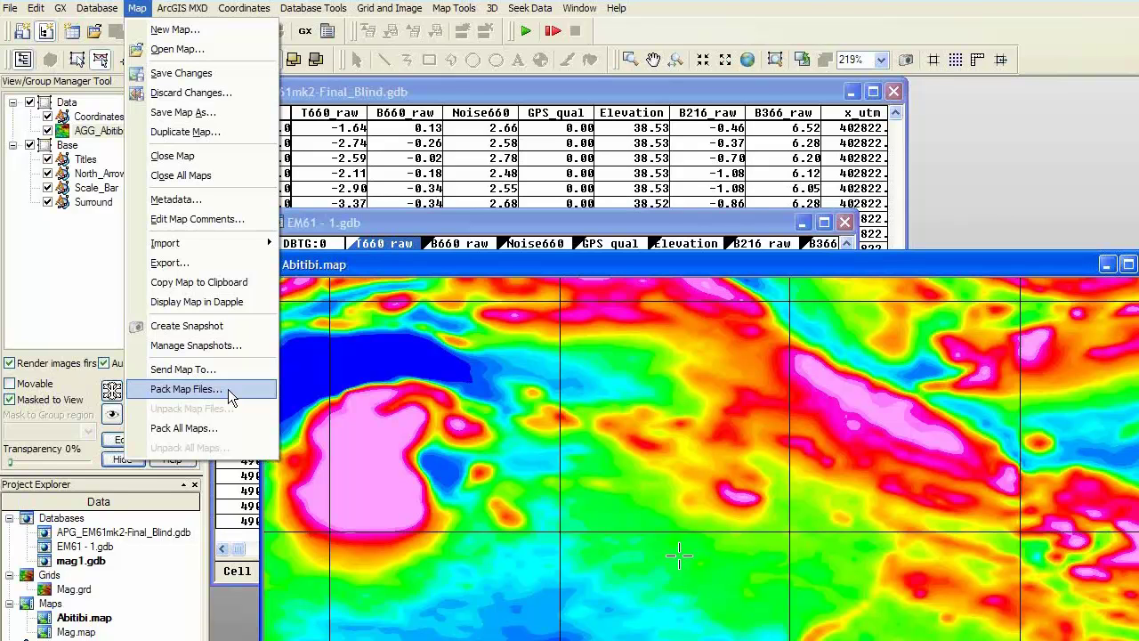
click(228, 389)
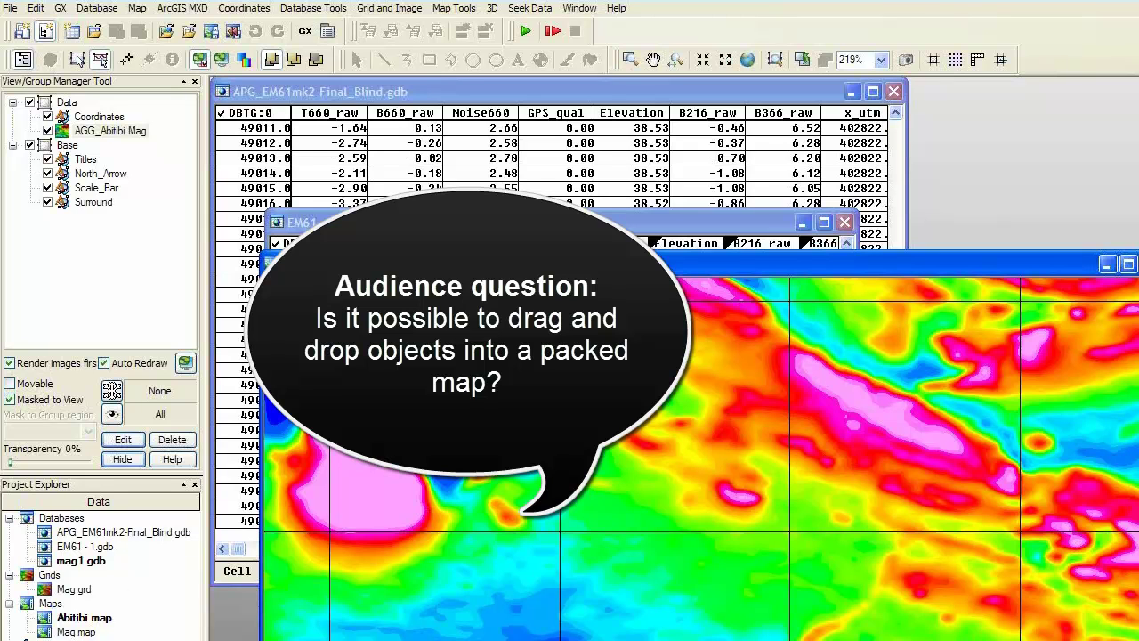
click(1006, 494)
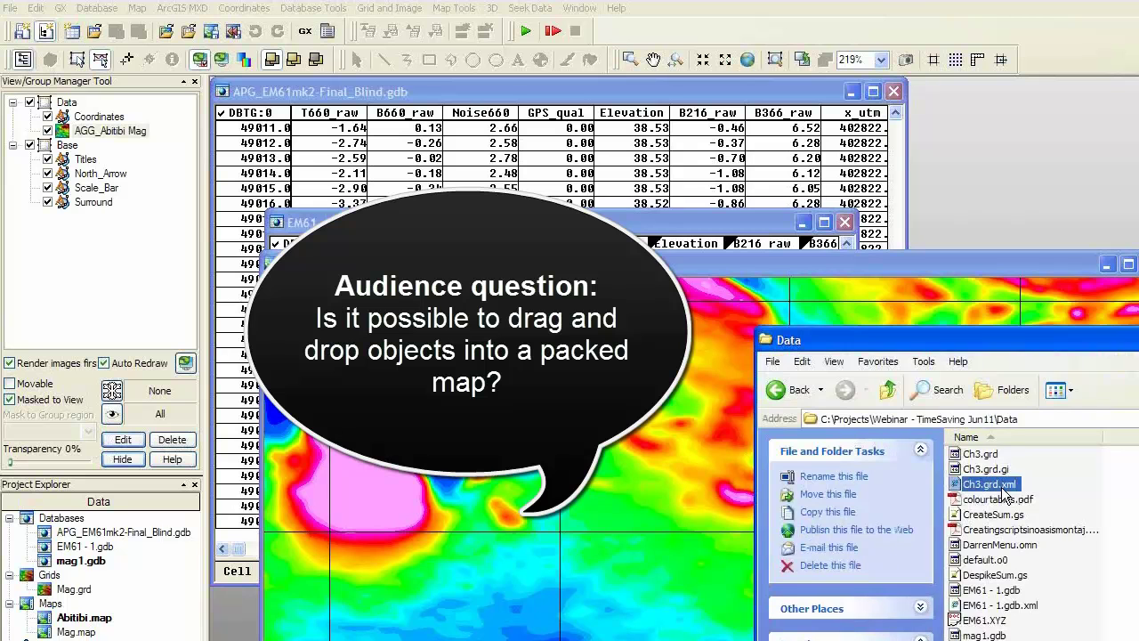
scroll(1005, 494, down, 1)
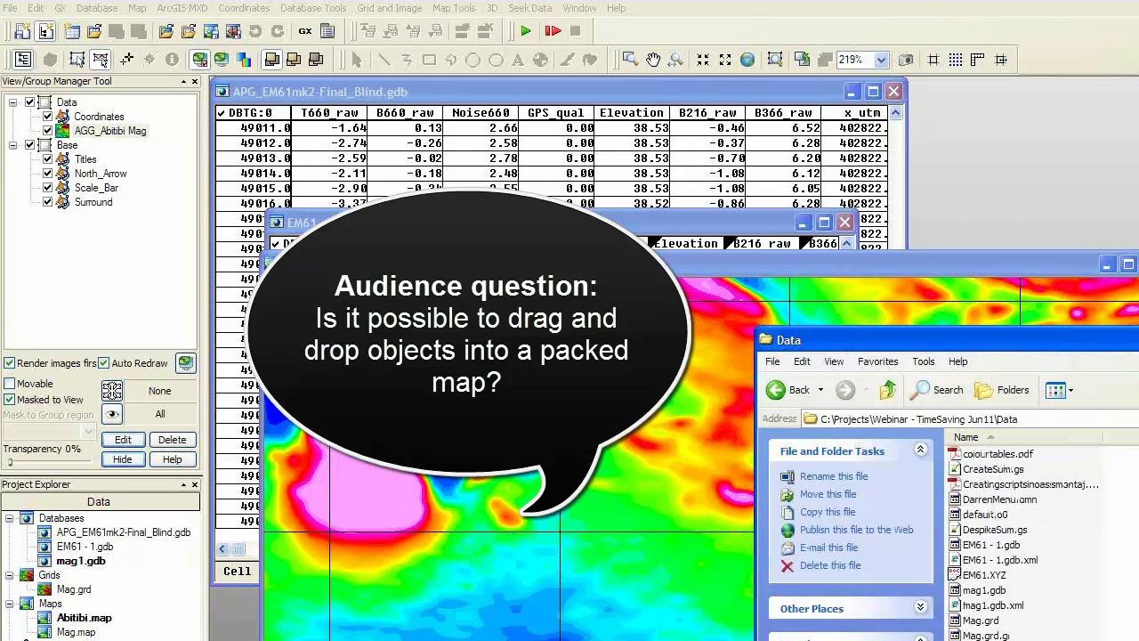
scroll(997, 516, down, 2)
scroll(997, 516, up, 10)
drag(992, 514, 559, 494)
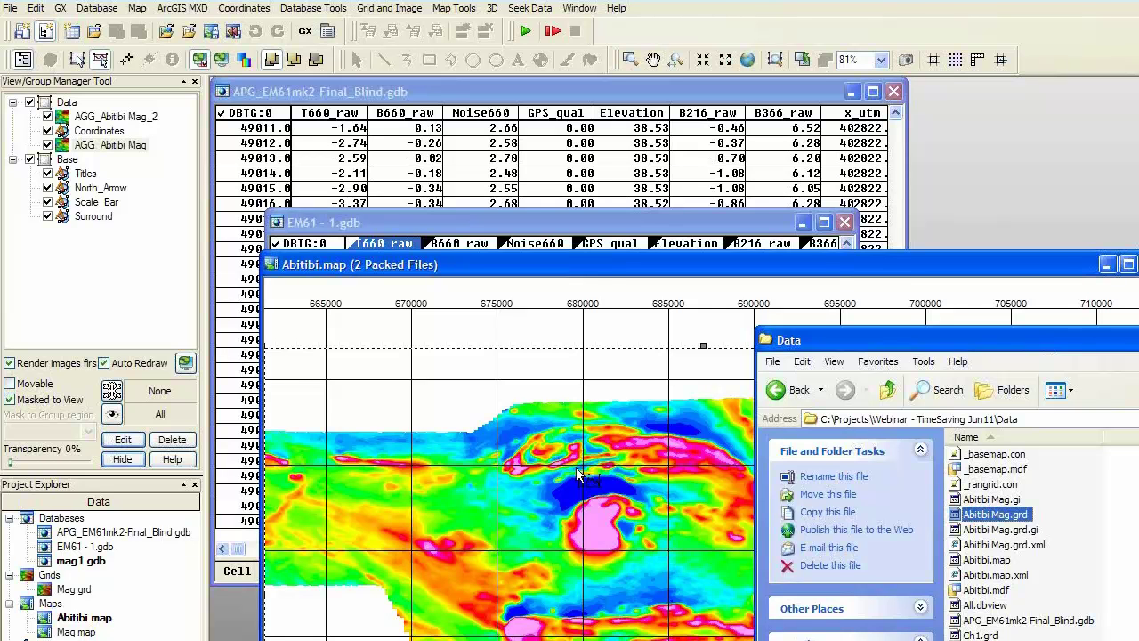
- Try to place the project's Mag.grd grid onto the packed Abitibi.map
click(70, 590)
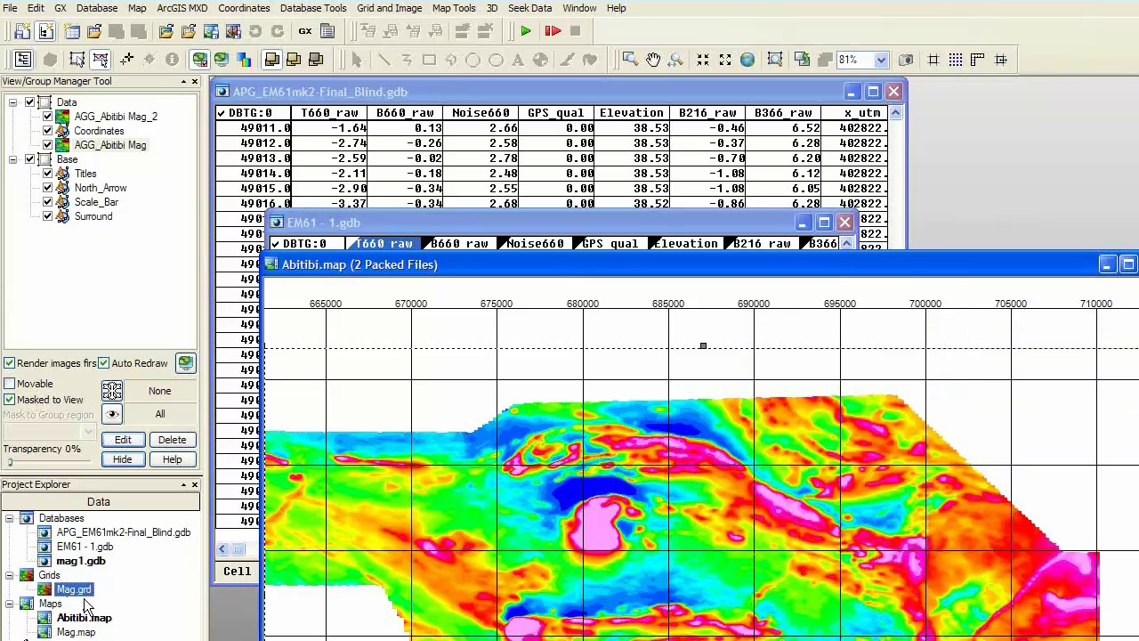
drag(86, 601, 629, 462)
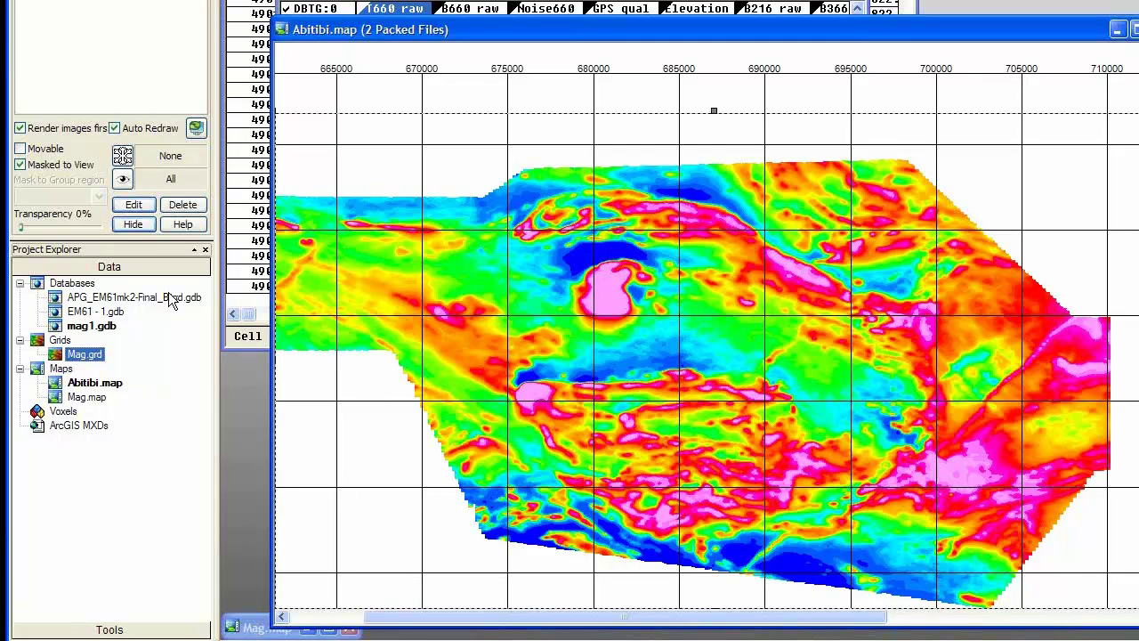
drag(169, 300, 574, 293)
drag(574, 293, 471, 183)
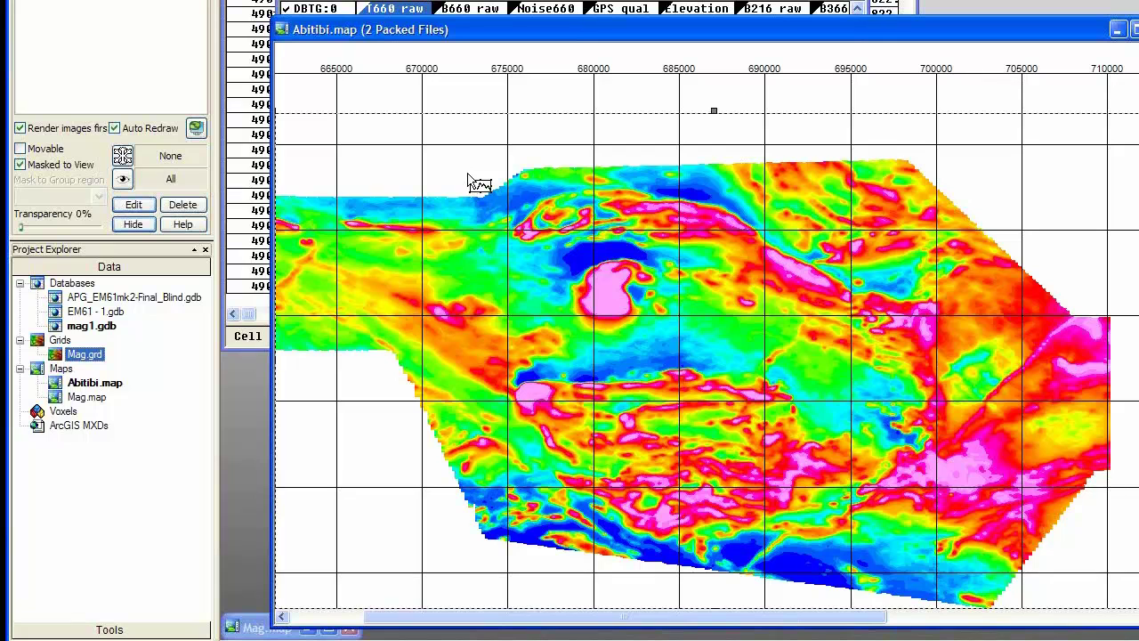
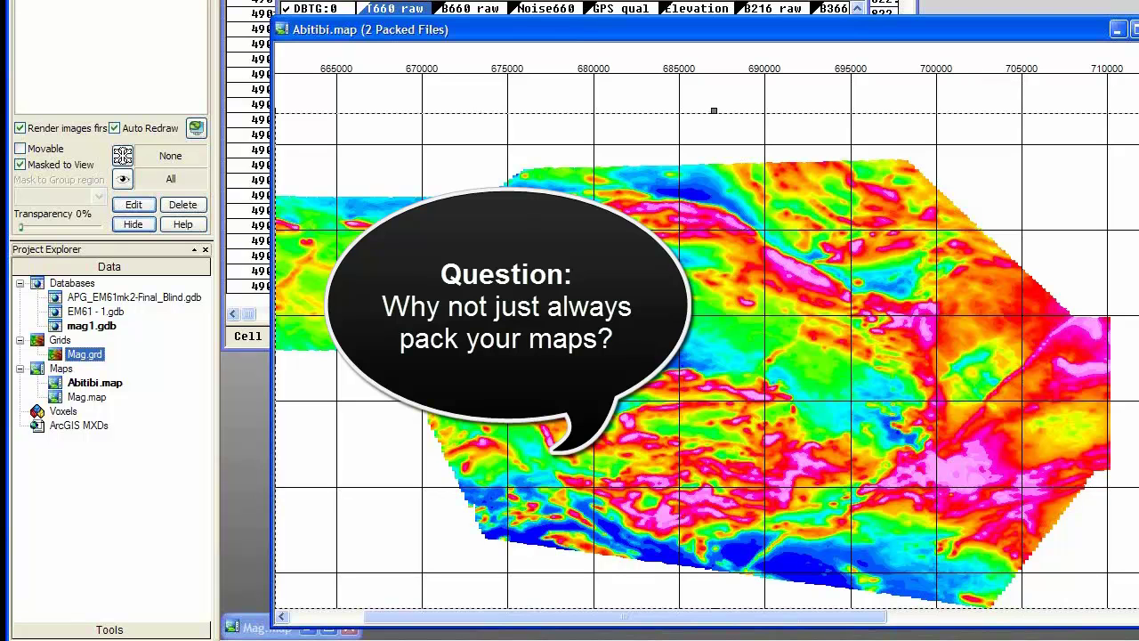
- Switch to the Data folder to check the file details of Abitibi Mag.grd, and return to Abitibi.map
key(alt+Tab)
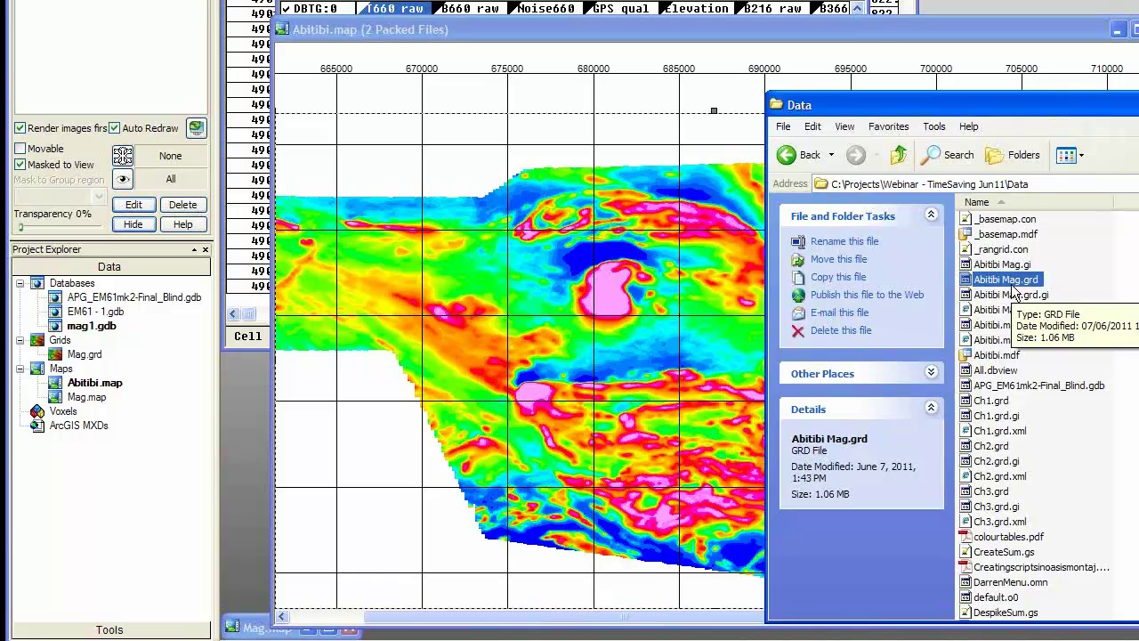
drag(1011, 289, 514, 190)
click(1075, 36)
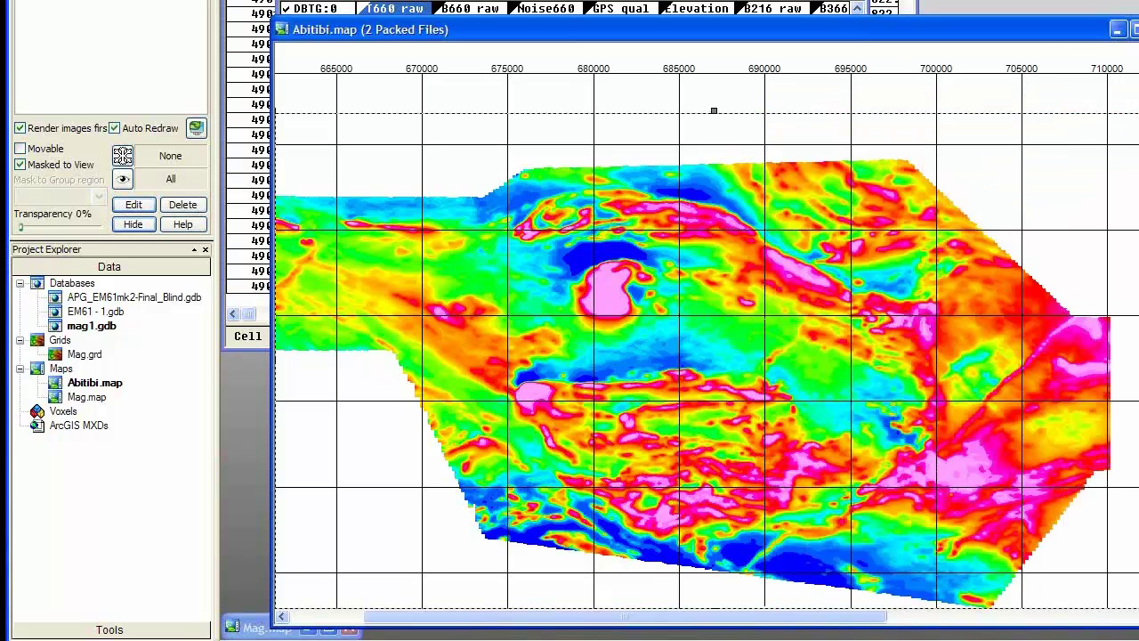
- Minimise Abitibi.map and widen the APG_EM61mk2-Final_Blind.gdb database window to display more channels
click(1121, 33)
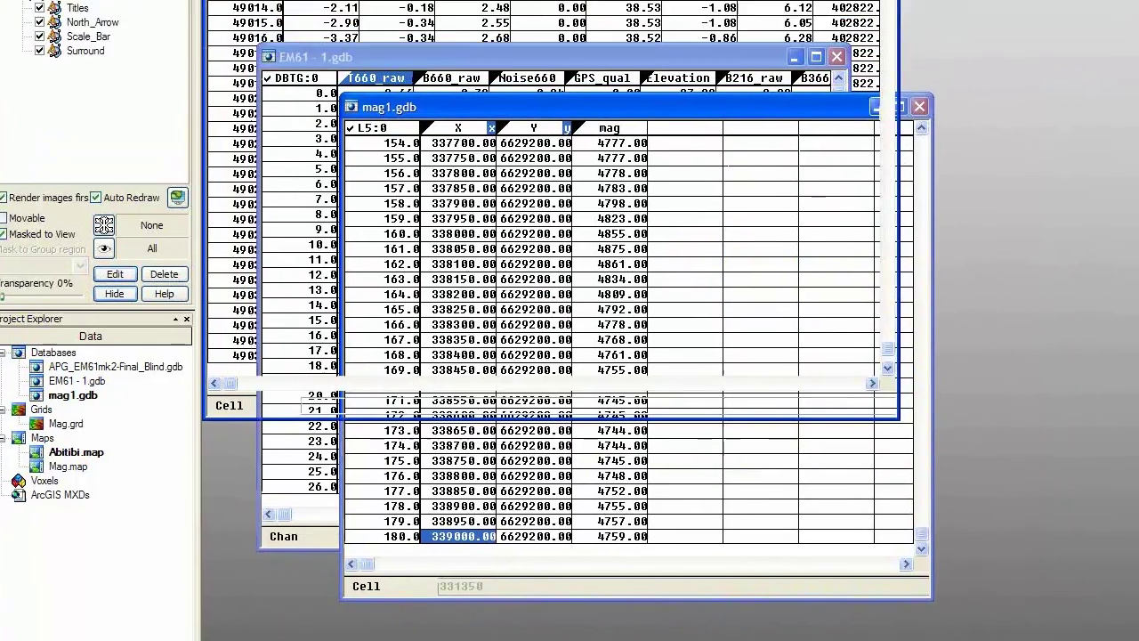
drag(899, 31, 942, 36)
drag(891, 225, 1108, 225)
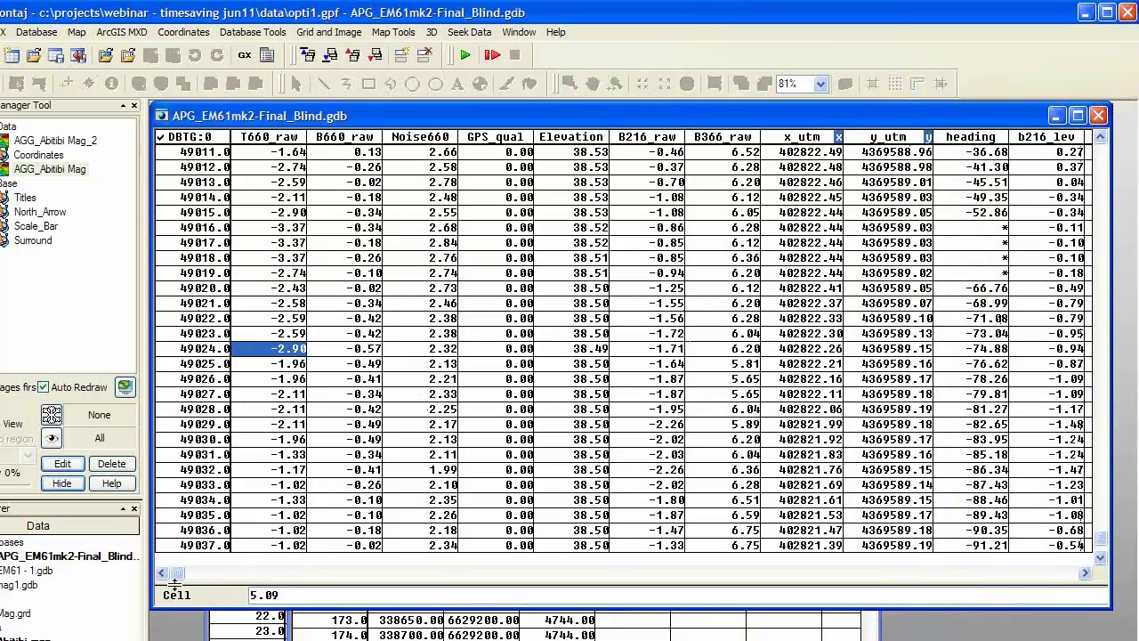
mouse_move(180, 574)
mouse_down()
mouse_move(197, 577)
mouse_move(172, 577)
mouse_up()
- Hide the T660_raw and B660_raw channels in the APG_EM61mk2-Final_Blind.gdb database
click(294, 138)
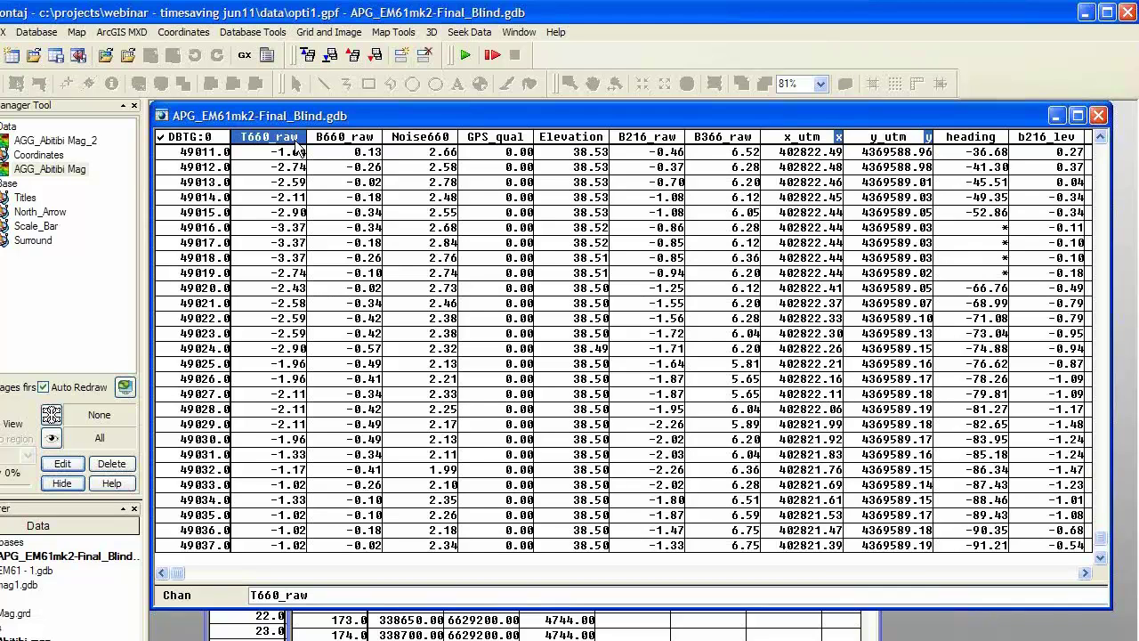
right_click(298, 150)
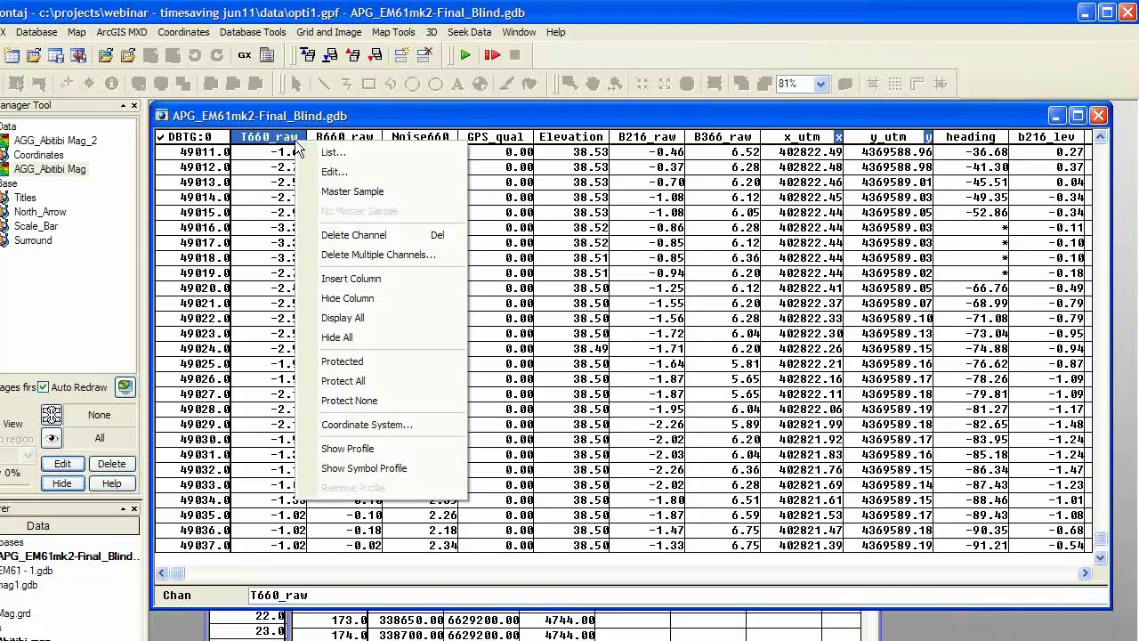
click(366, 300)
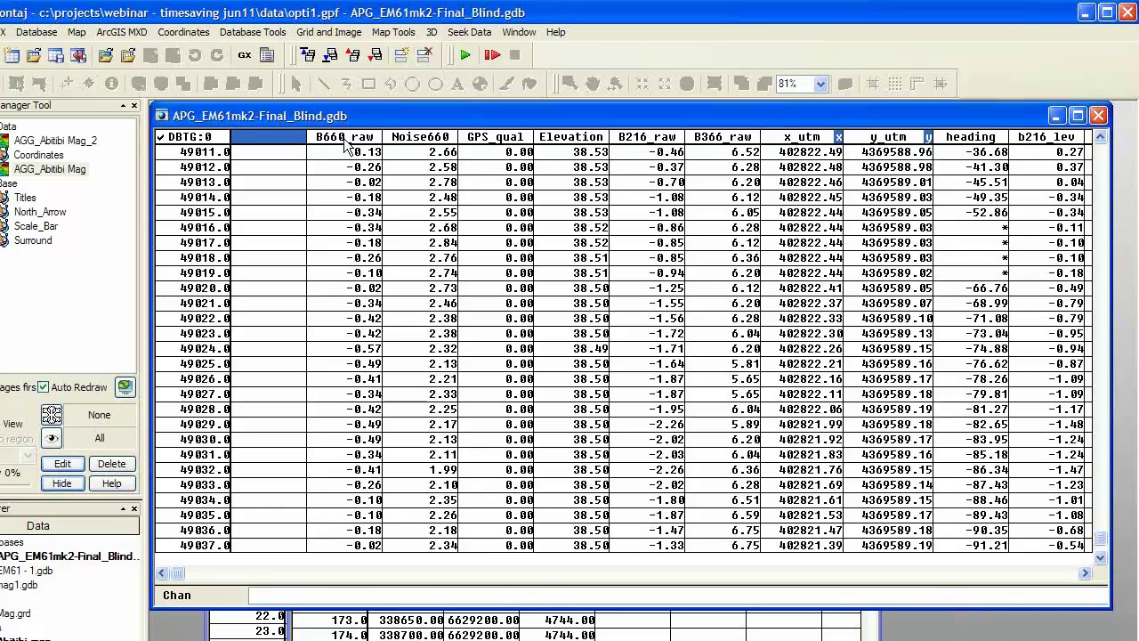
click(345, 138)
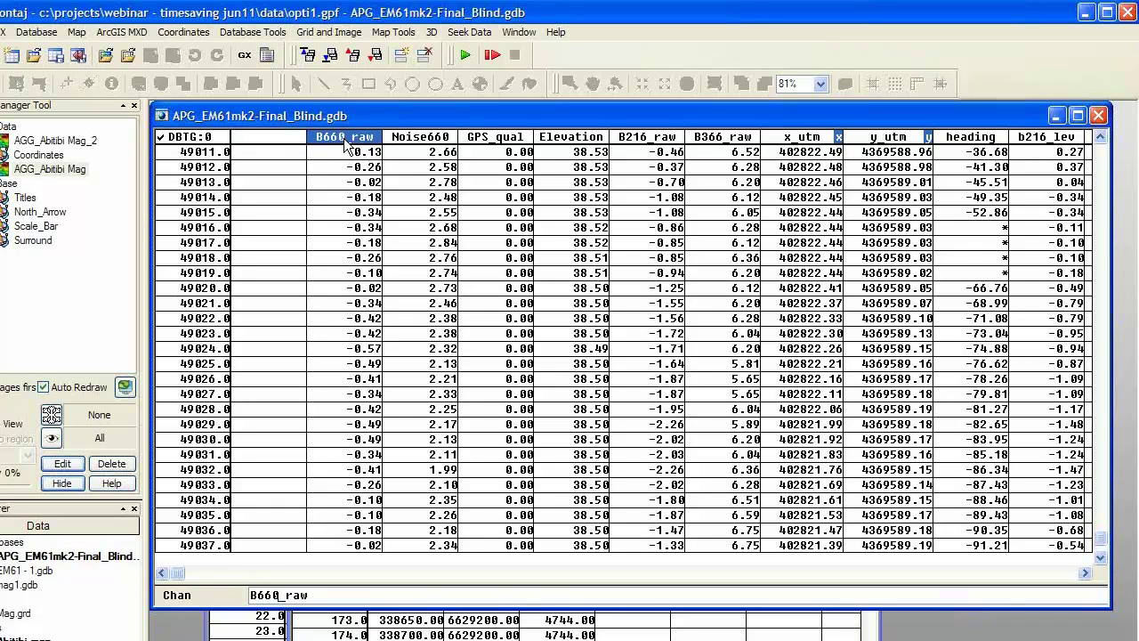
key(Delete)
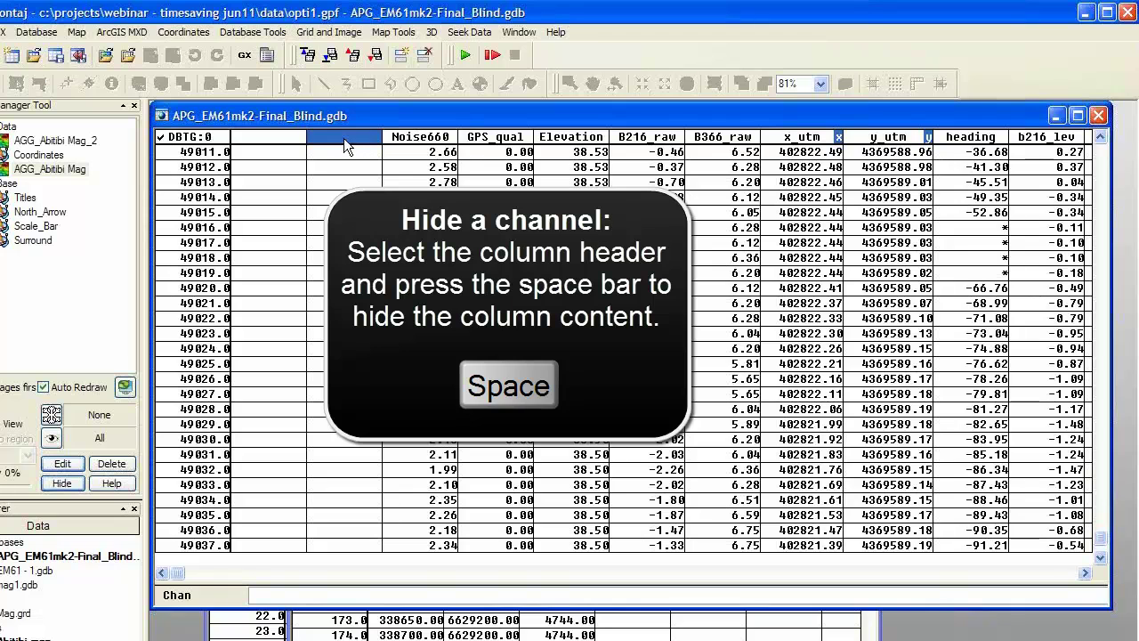
key(space)
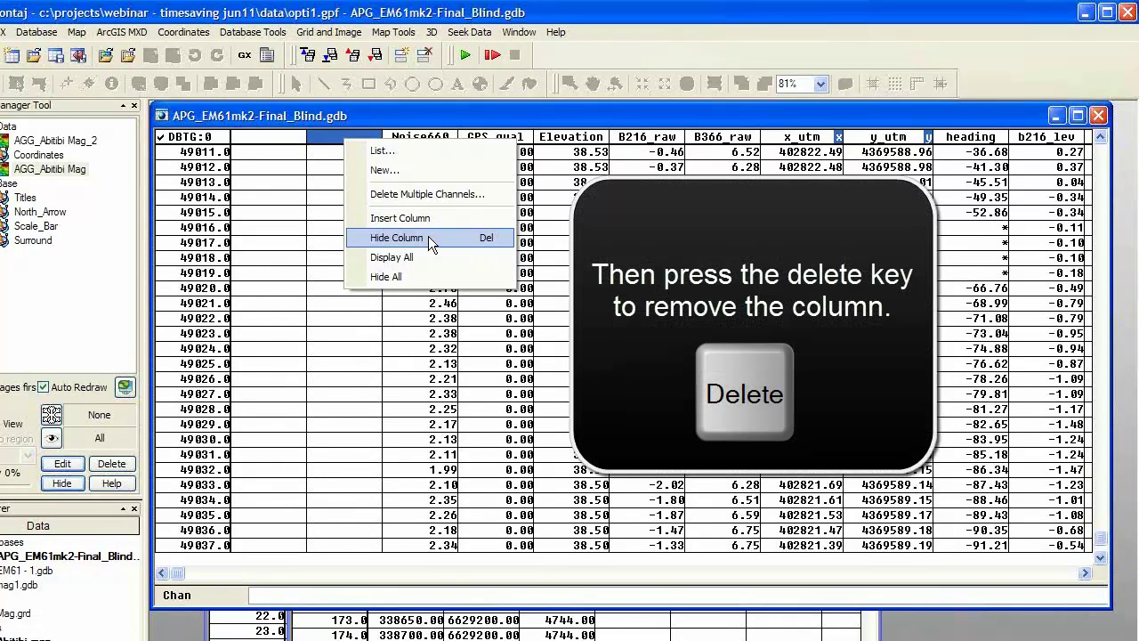
- Remove the two emptied columns, and hide and remove the Noise660, GPS_qual, Elevation, B216_raw and B366_raw columns so x_utm comes first
click(326, 151)
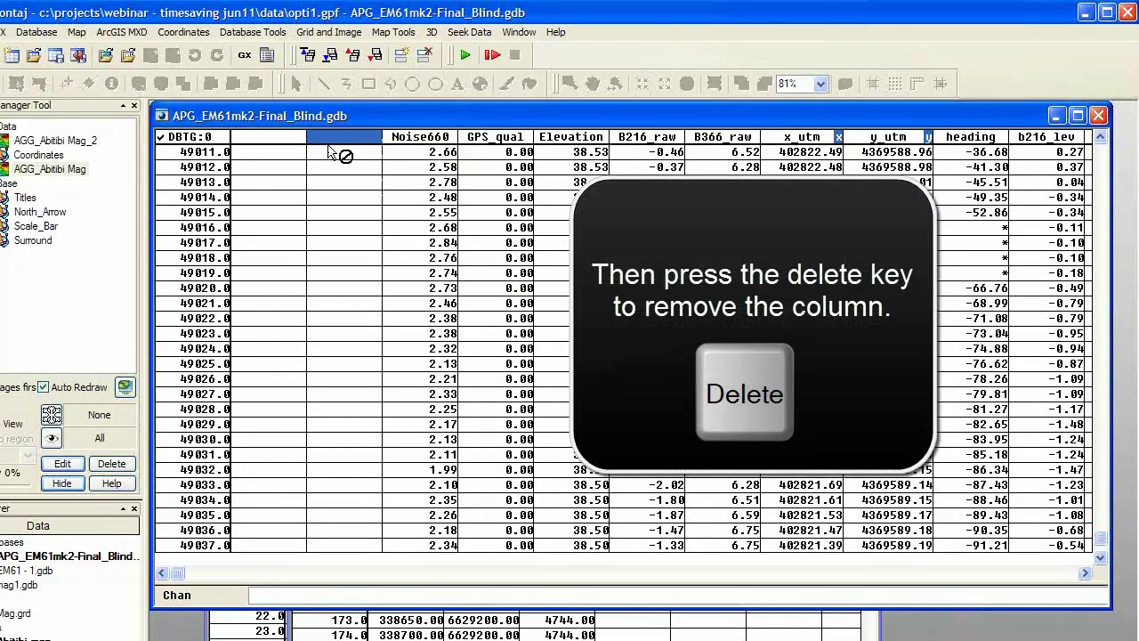
key(Delete)
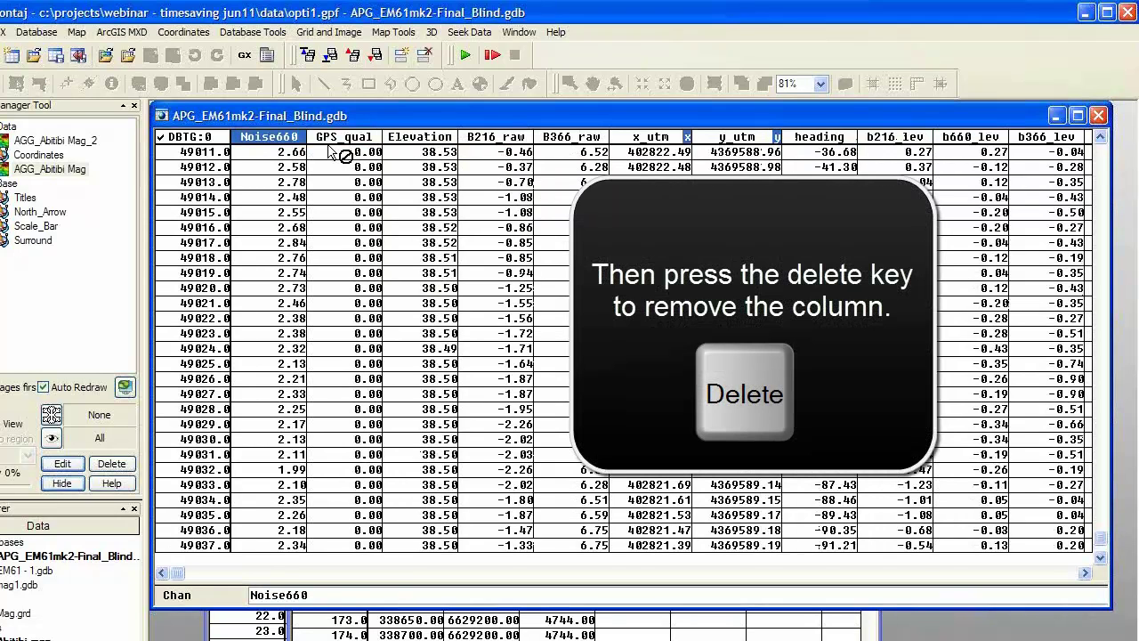
key(Delete)
key(Delete)
key(Delete)
key(Delete)
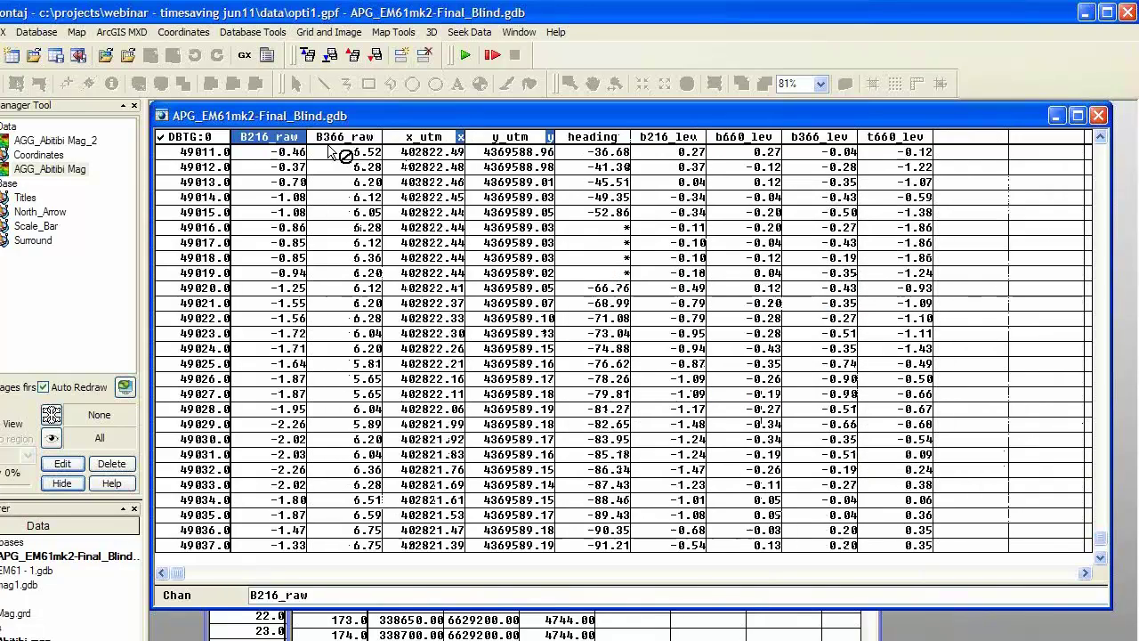
key(Delete)
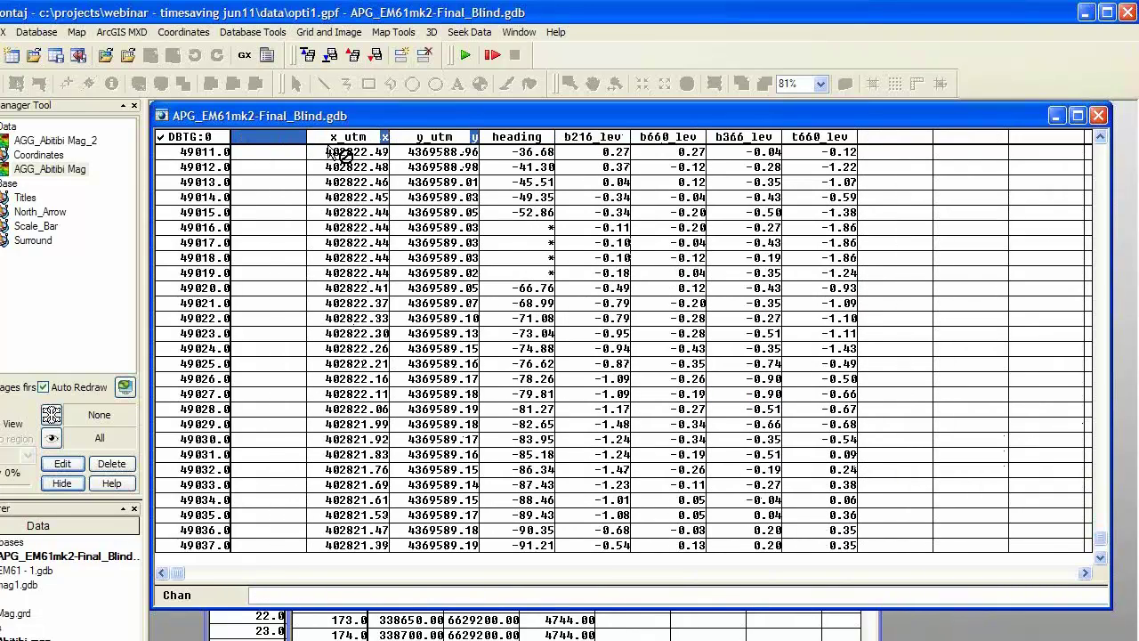
key(Delete)
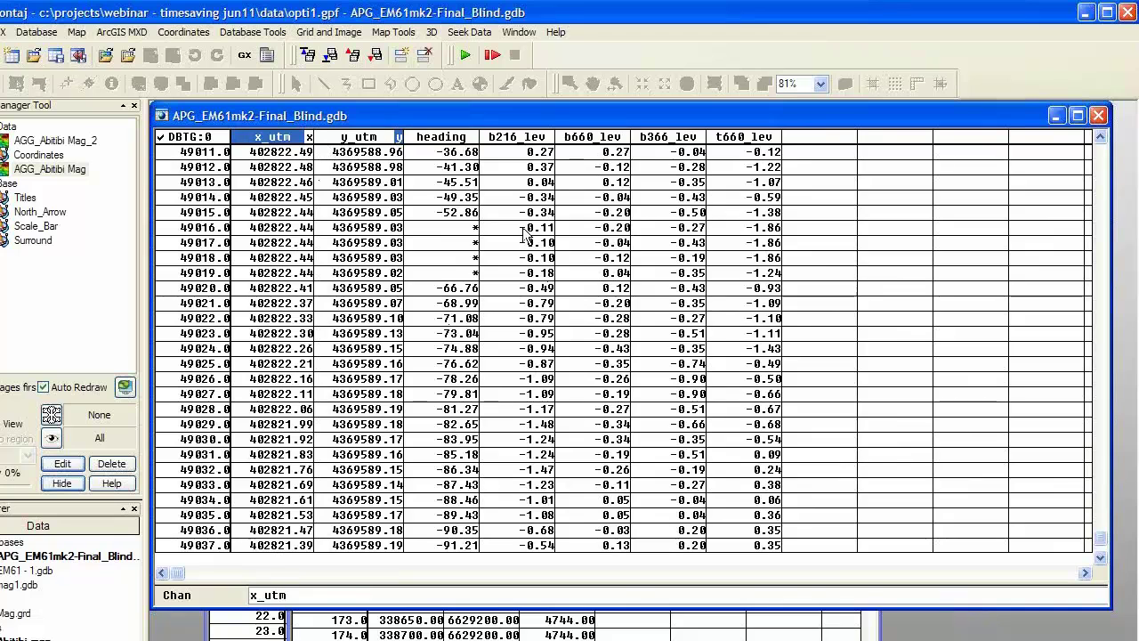
- Show the b216_lev profile beneath the database channels and divide the profile area into three panels
click(539, 157)
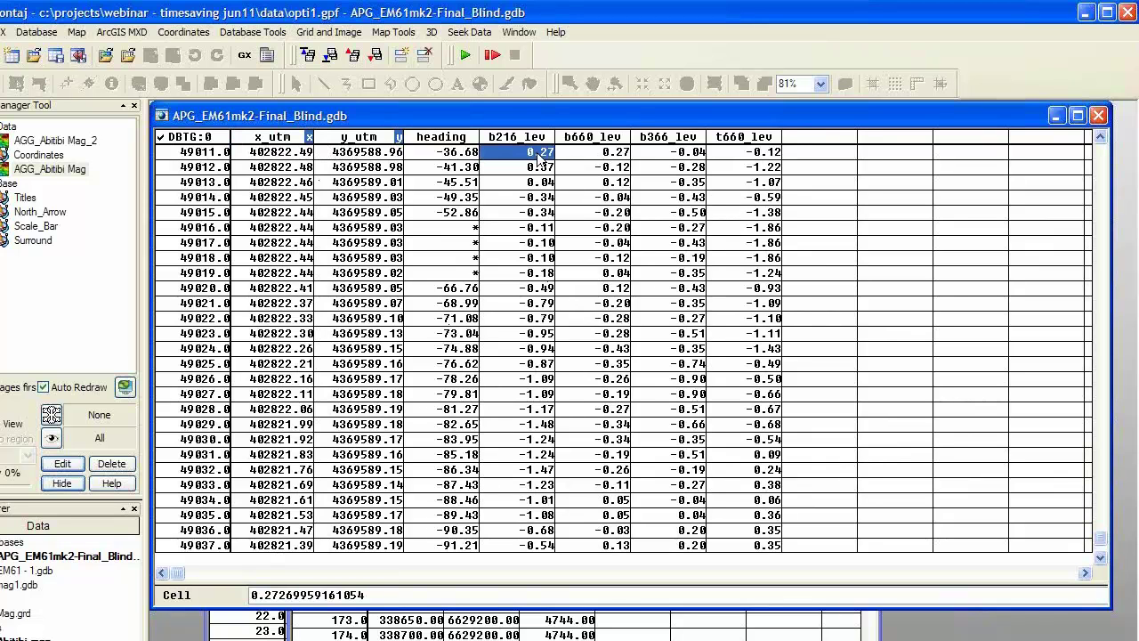
right_click(539, 156)
click(617, 194)
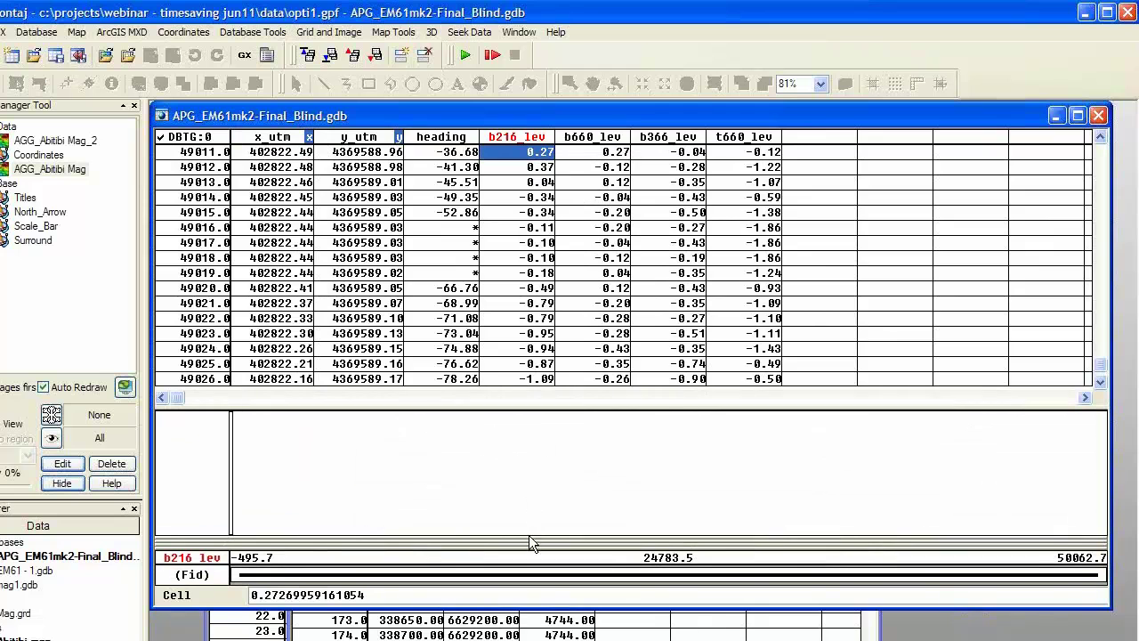
drag(531, 540, 535, 472)
drag(523, 533, 530, 503)
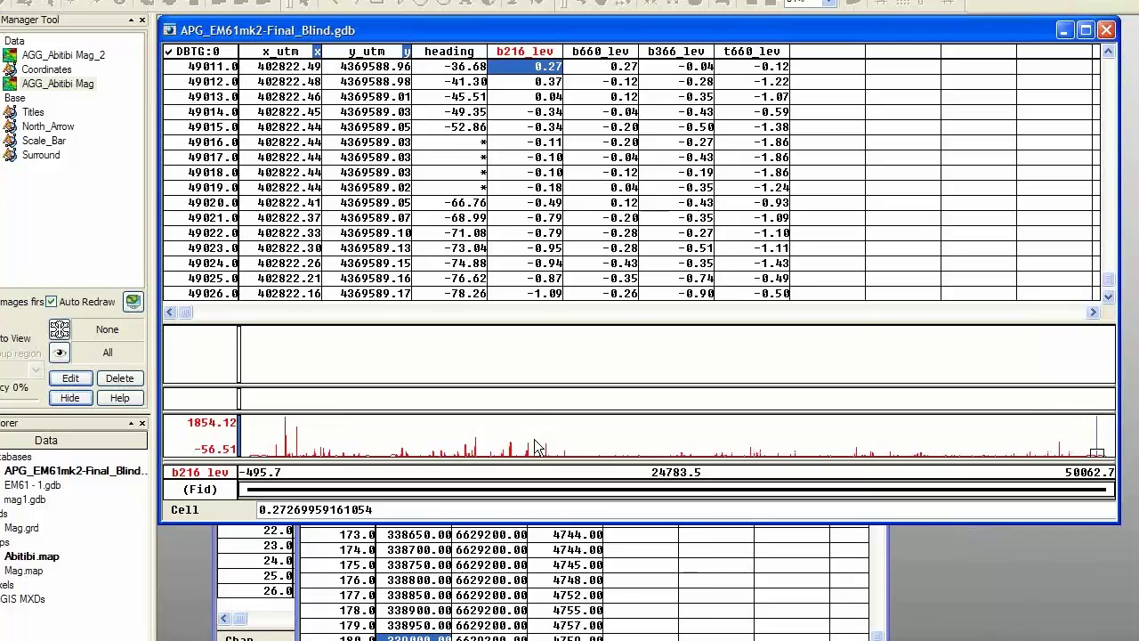
click(534, 438)
right_click(534, 437)
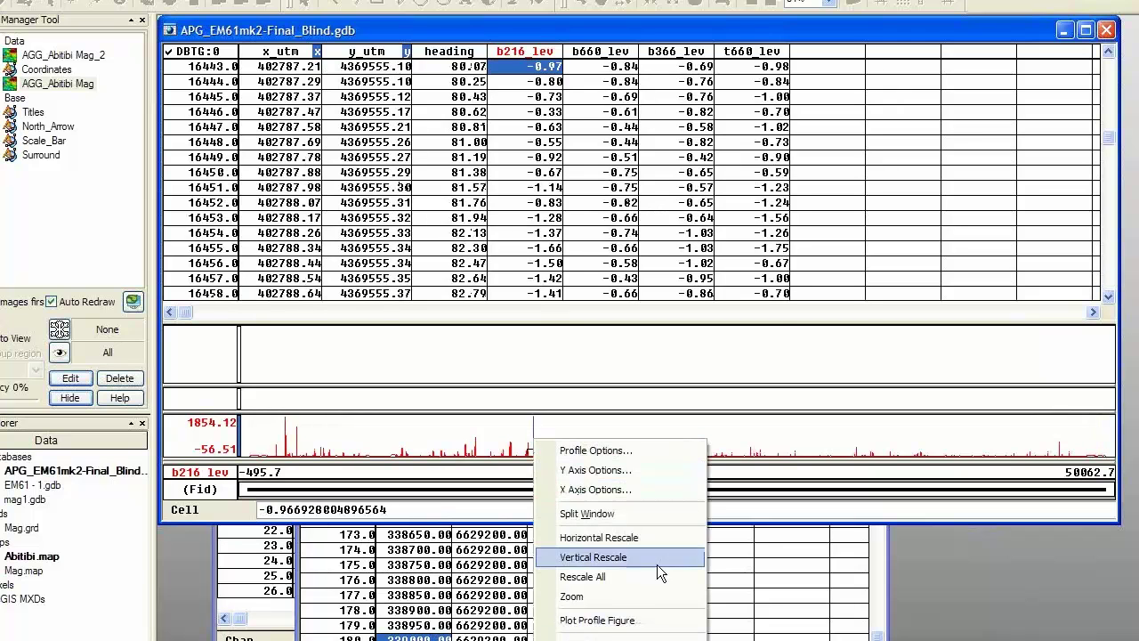
- Remove the b216_lev profile from the lowest panel, show it in the uppermost panel, and enlarge that panel over the middle one
right_click(501, 73)
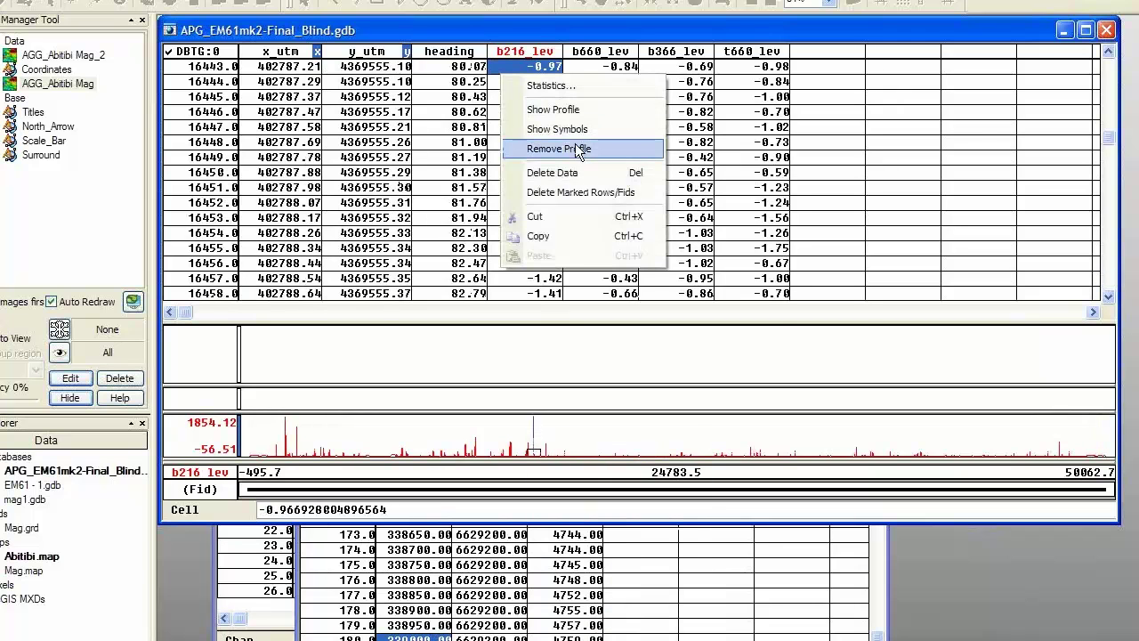
click(575, 147)
right_click(508, 157)
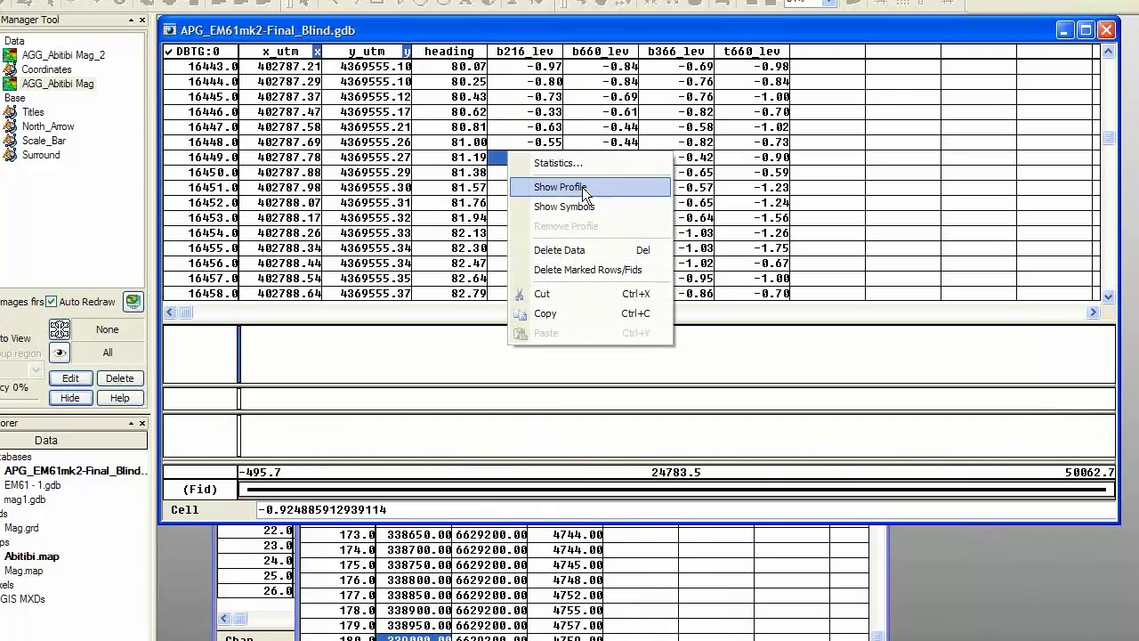
click(605, 202)
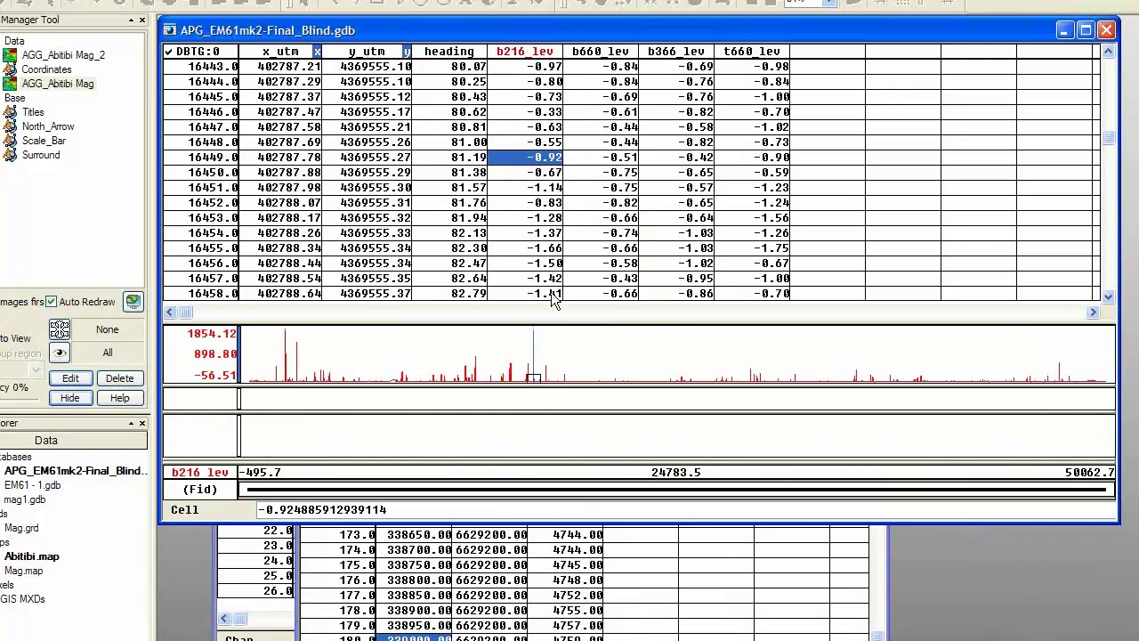
drag(537, 387, 533, 412)
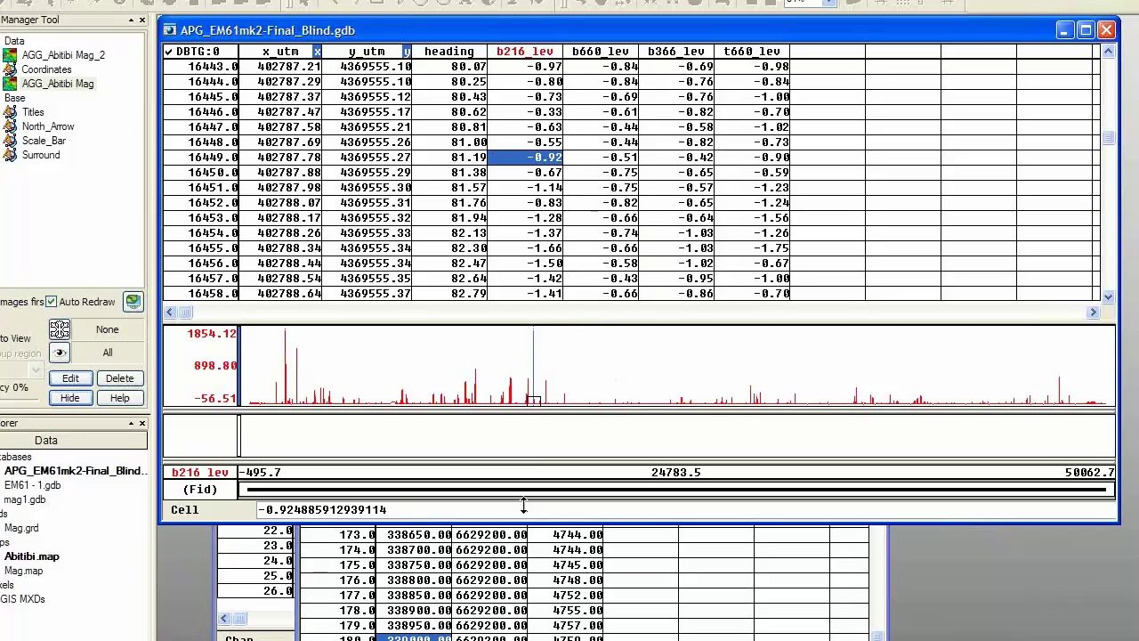
- Add the b660_lev and b366_lev profiles to the upper panel together with b216_lev
click(591, 173)
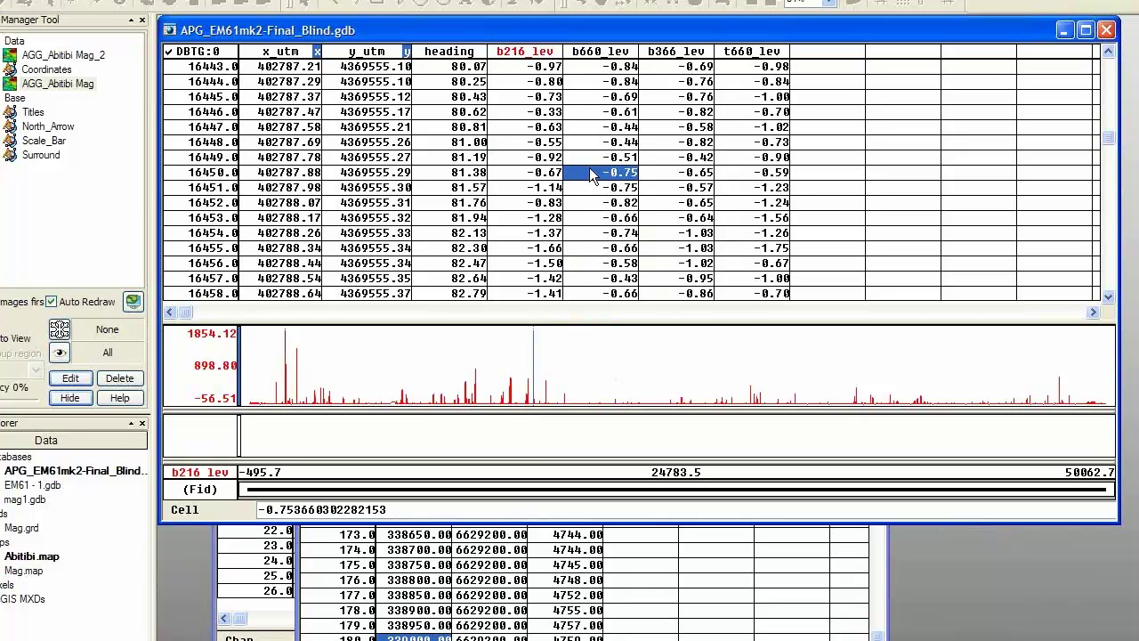
right_click(592, 175)
click(648, 204)
right_click(682, 159)
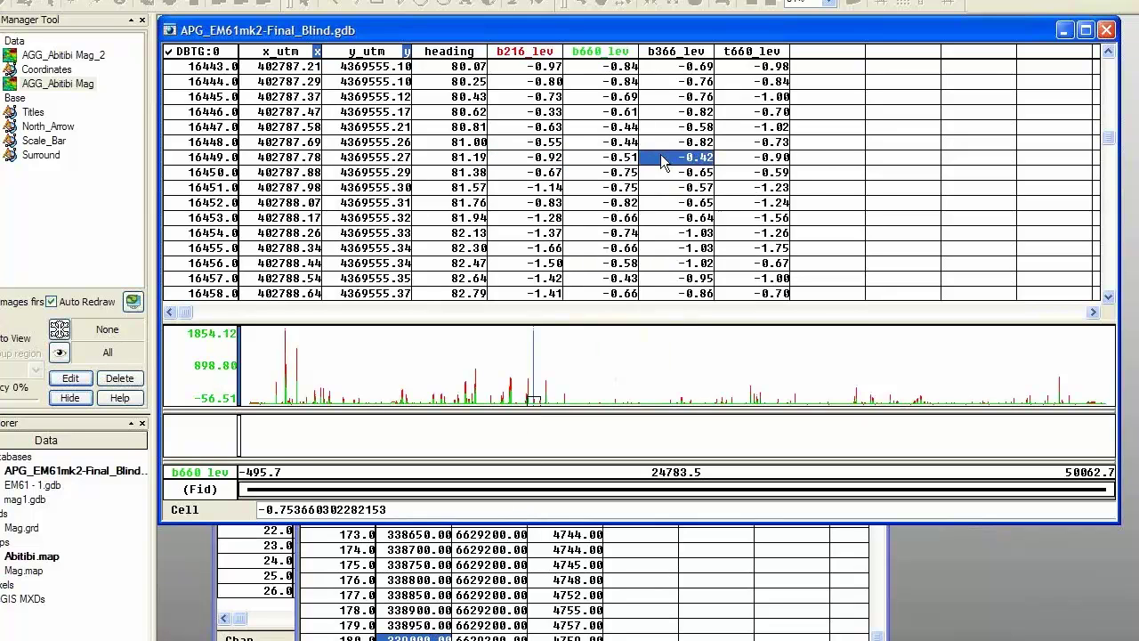
click(690, 191)
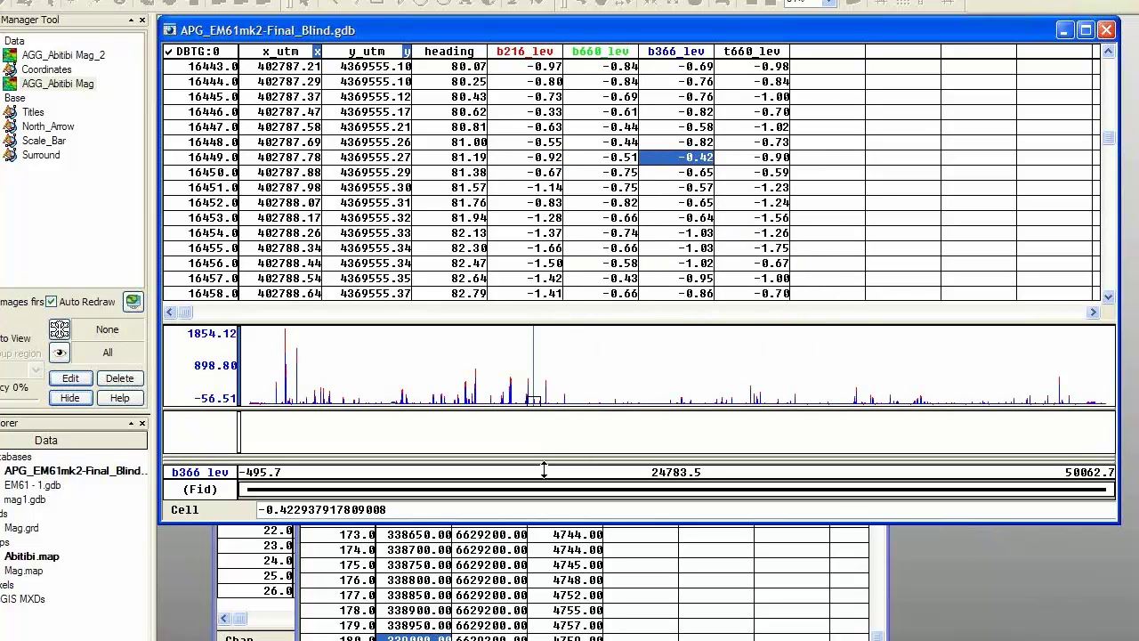
- Show the b216_lev profile in the lower panel as well, and enlarge the whole profile area
right_click(535, 85)
click(584, 121)
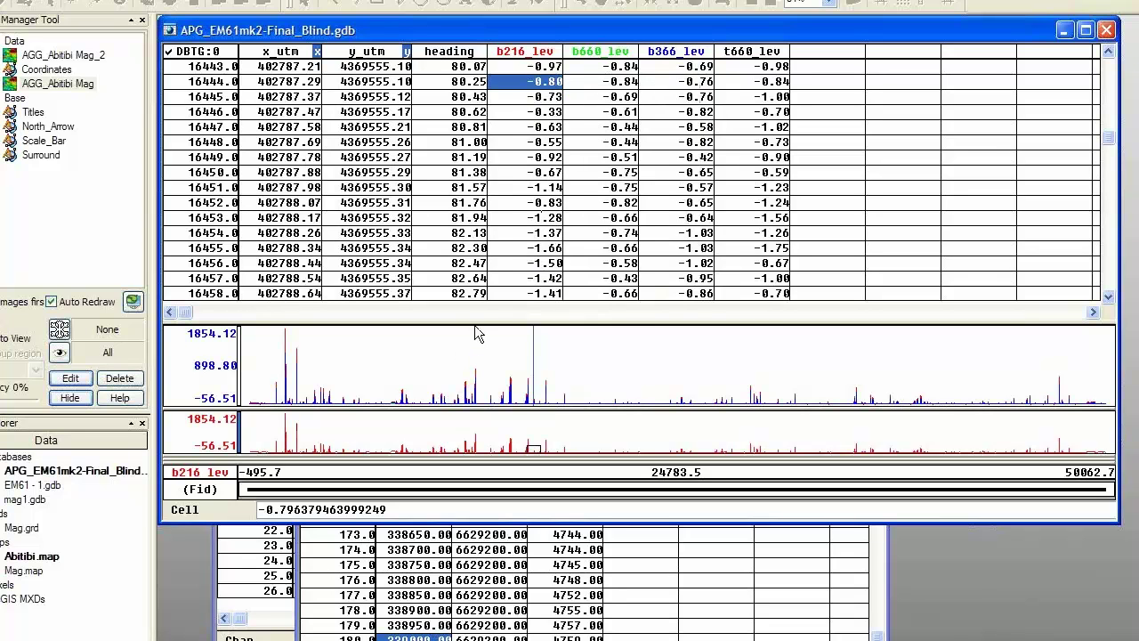
drag(476, 318, 476, 220)
- Apply the same Y-axis scale for all lines and for all profiles in the upper panel
click(469, 290)
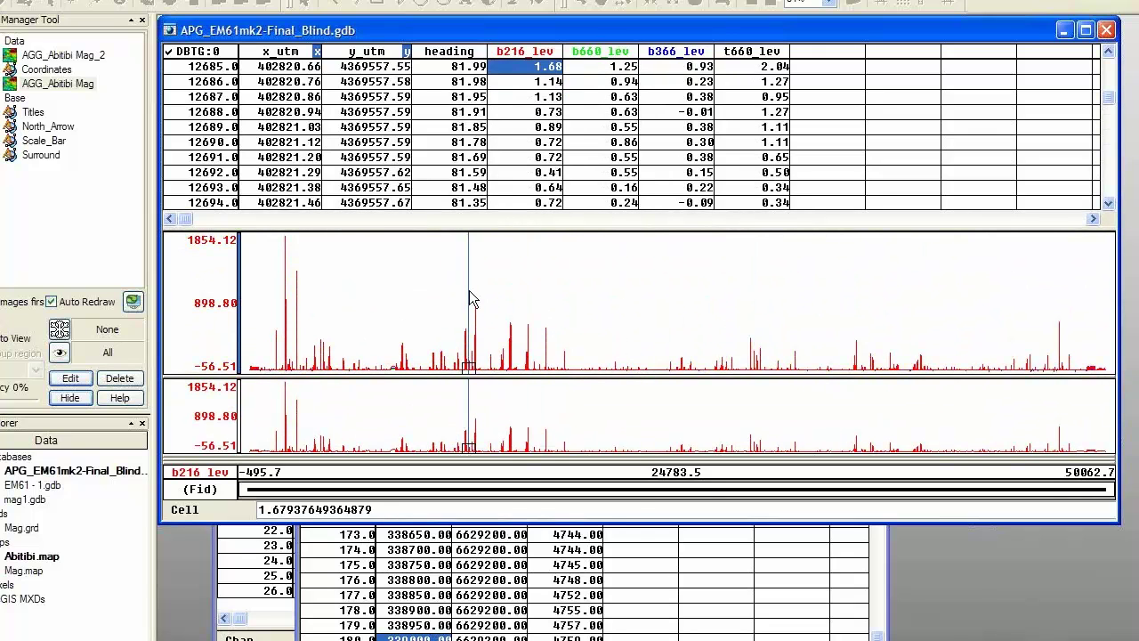
right_click(471, 298)
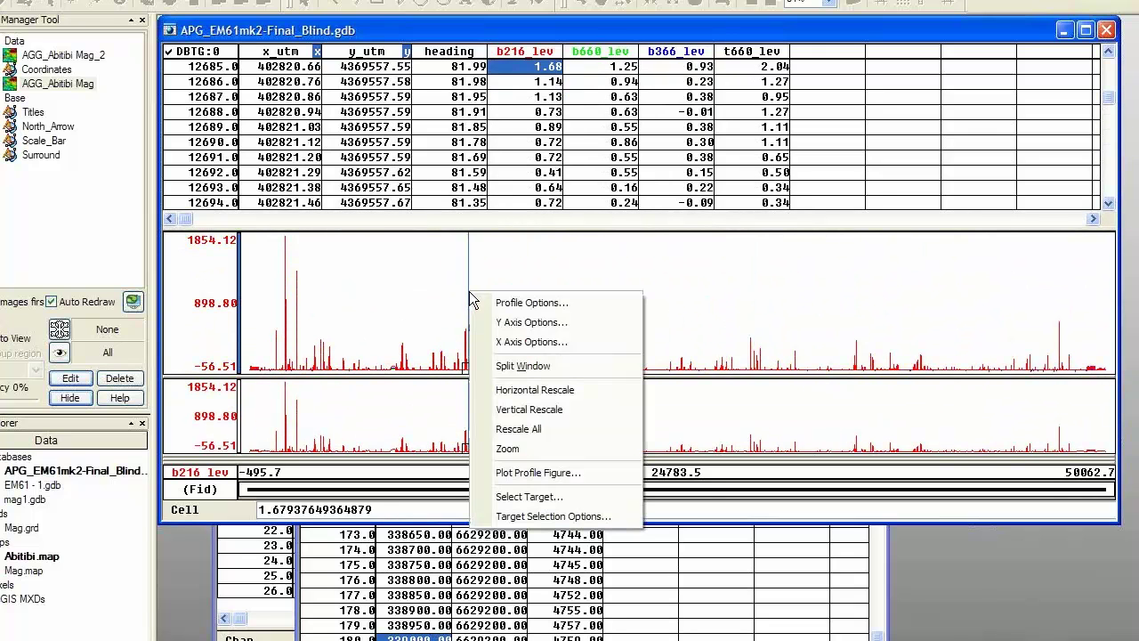
click(531, 323)
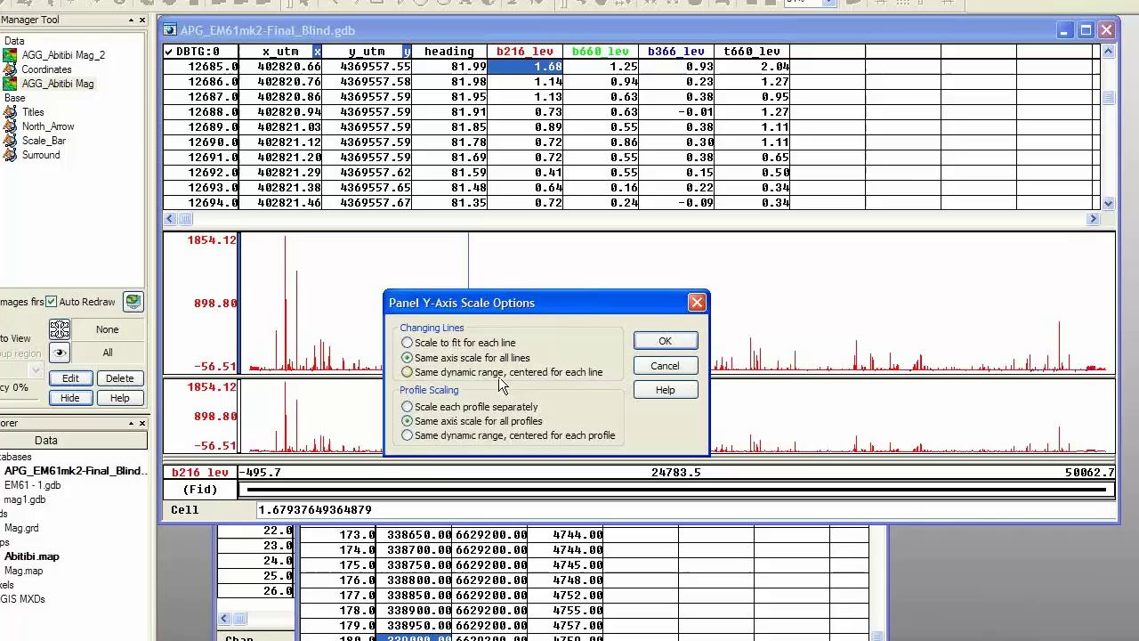
click(664, 345)
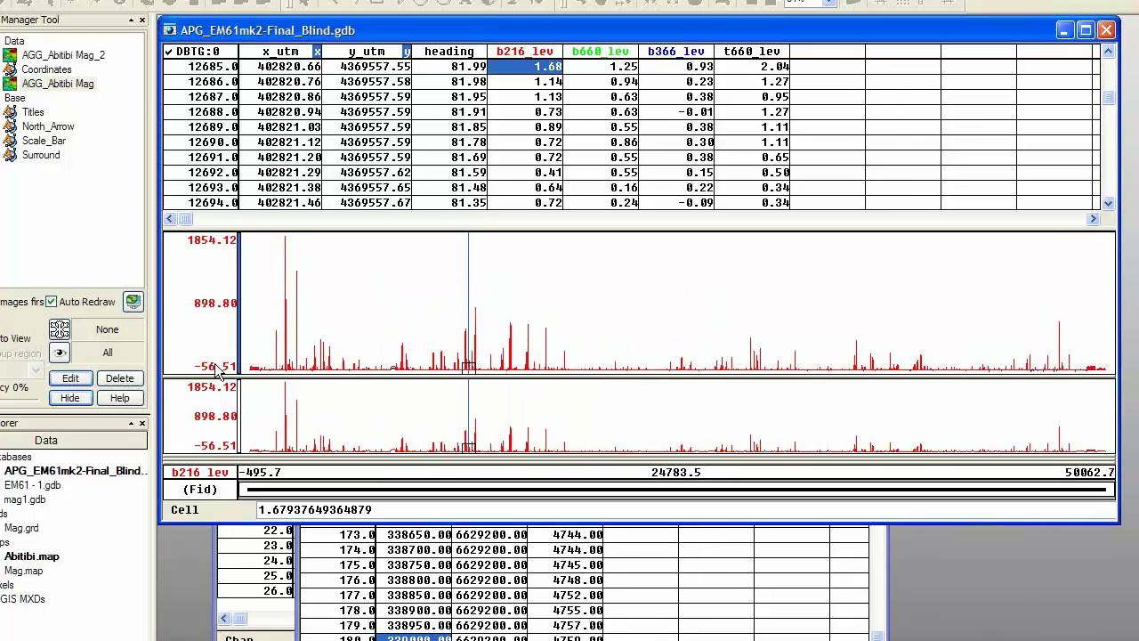
- Set the upper profile panel's Y-axis minimum to -10 and its maximum to 50
text(-10)
key(Return)
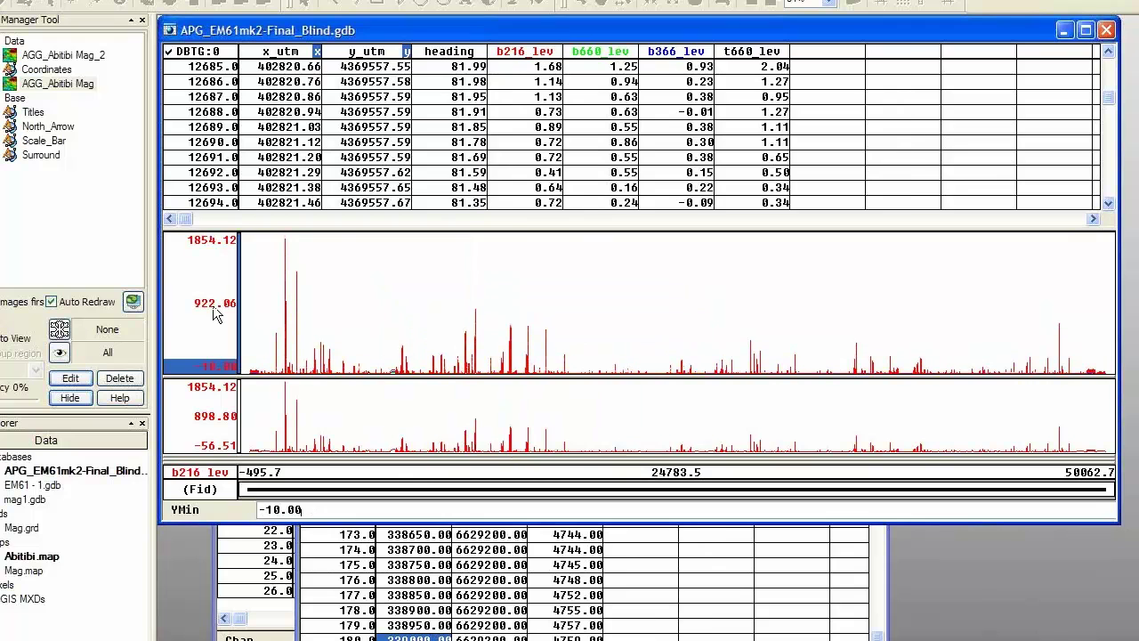
click(197, 219)
click(209, 218)
click(217, 242)
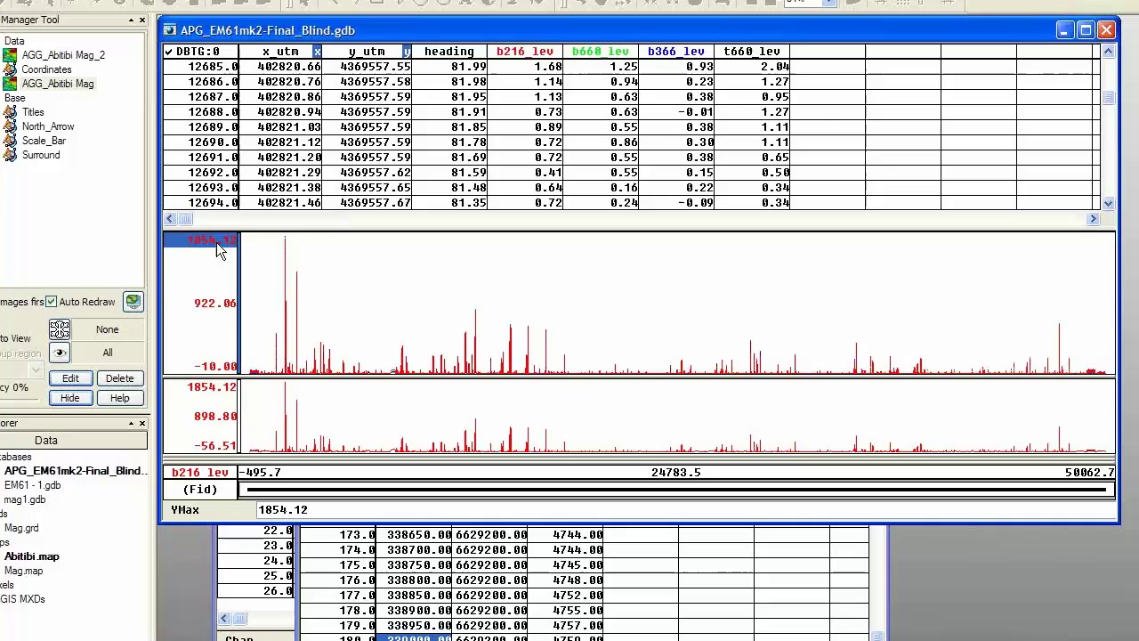
text(50)
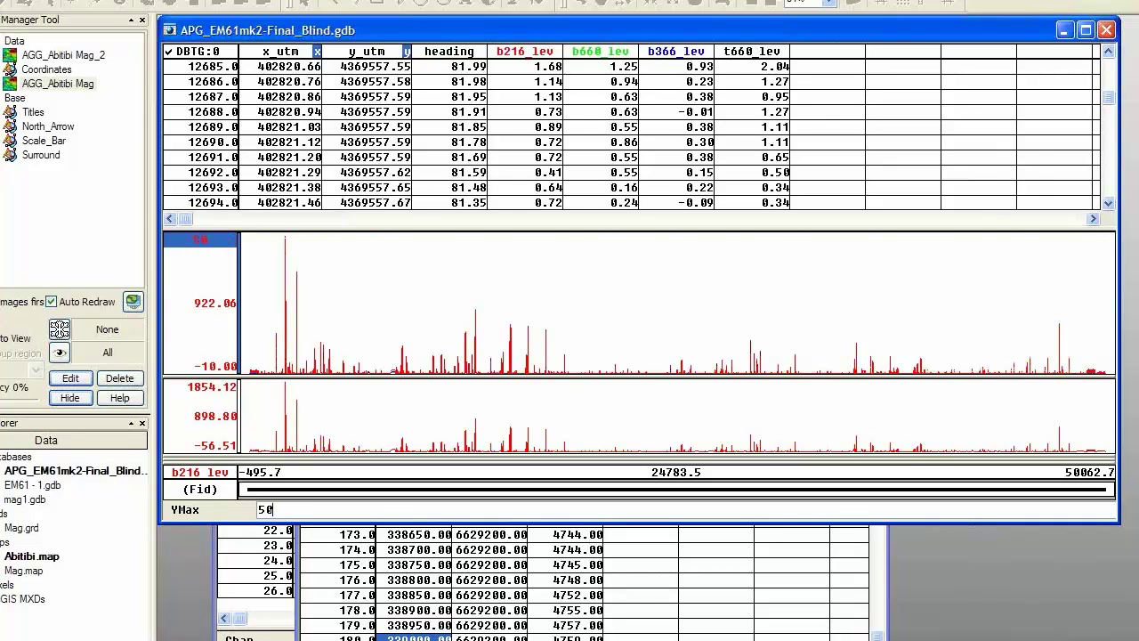
key(Return)
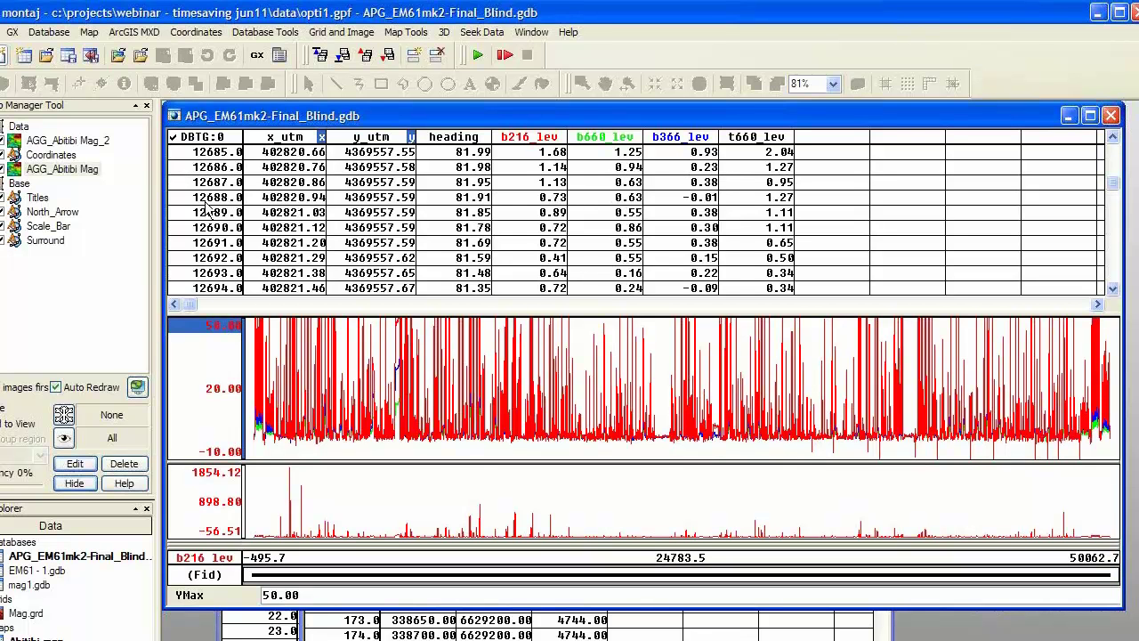
- Save the current channel and profile layout of the database as the working view MyView1
click(54, 33)
mouse_move(111, 293)
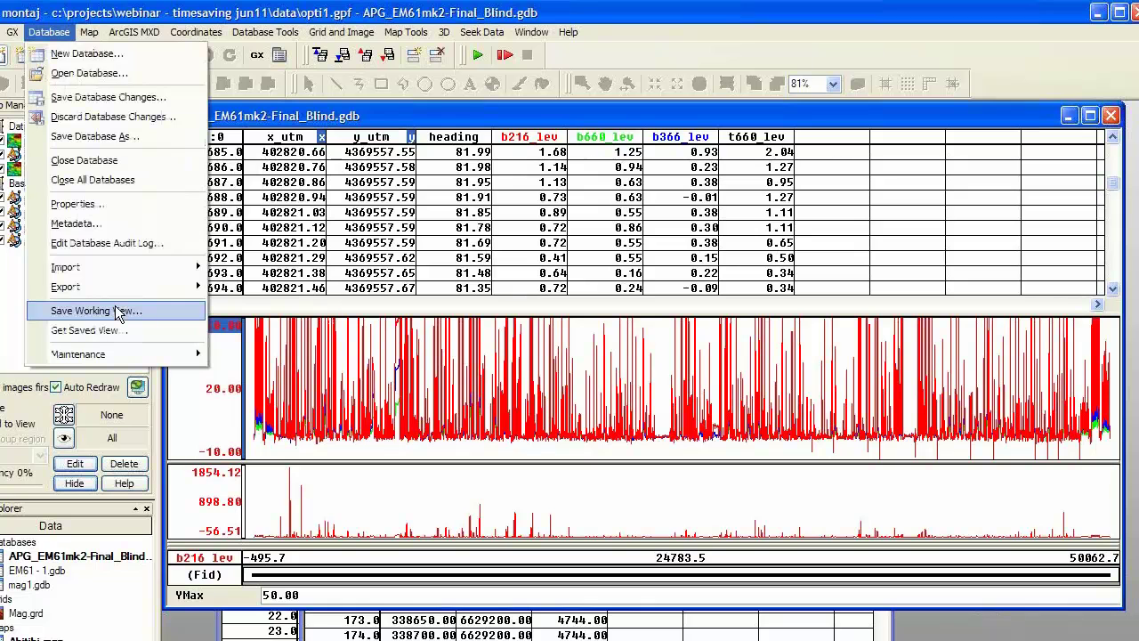
click(115, 307)
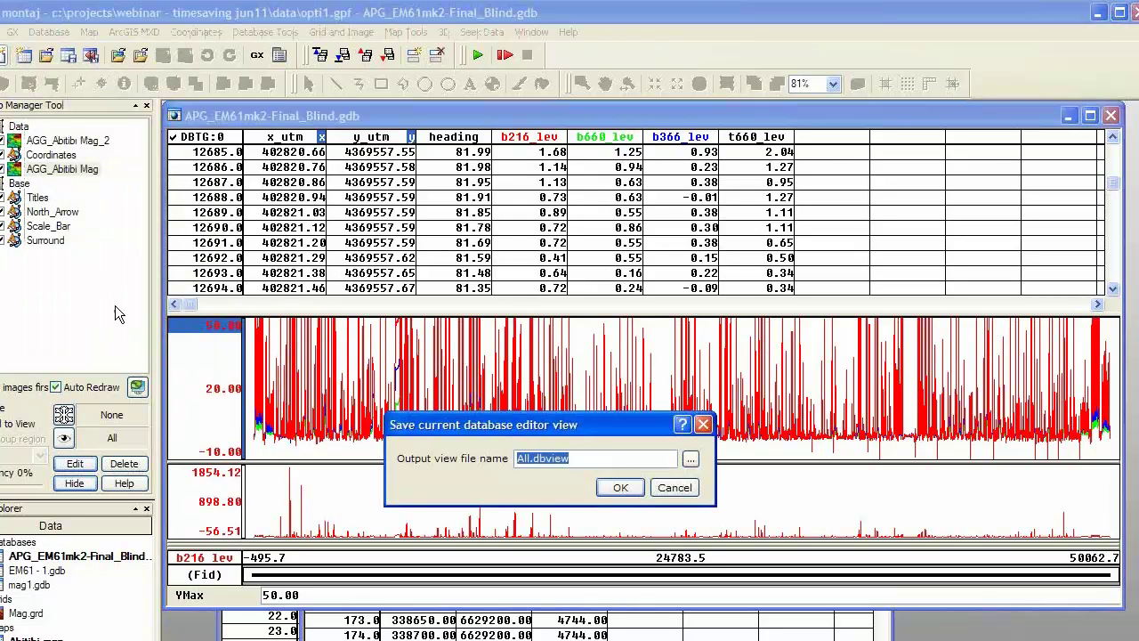
text(Mag)
key(BackSpace)
key(BackSpace)
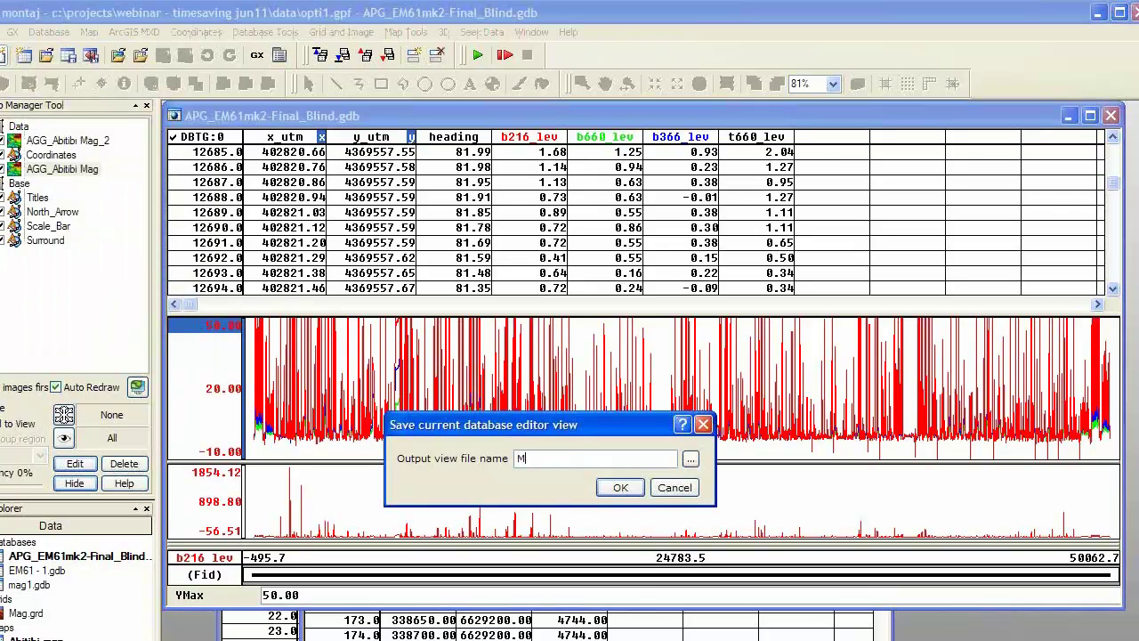
text(yView1)
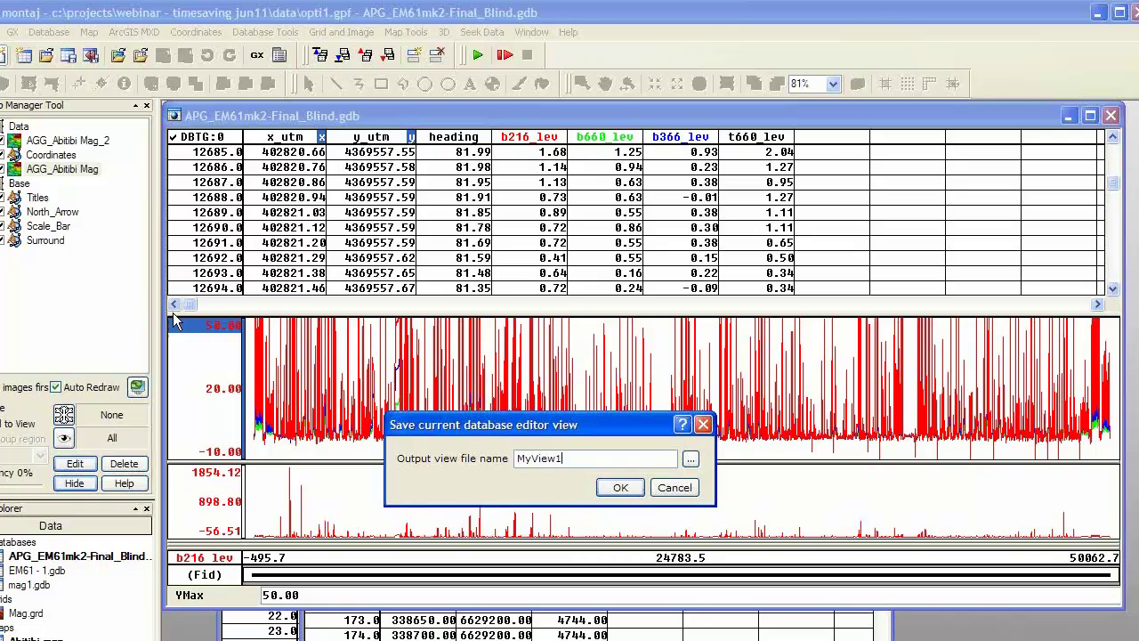
click(620, 491)
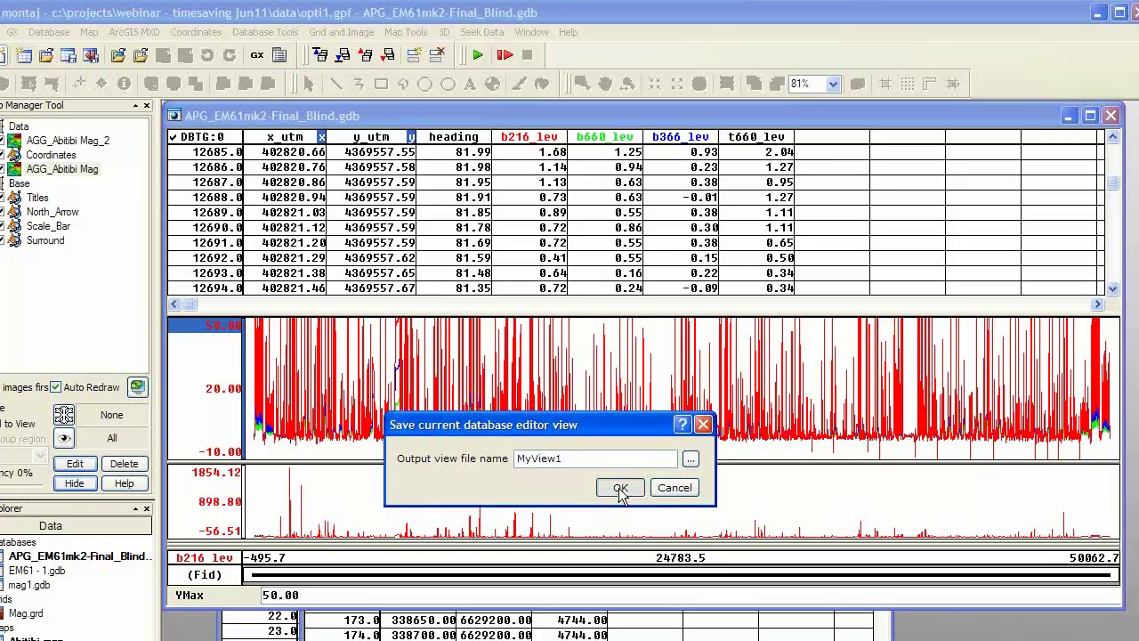
click(621, 489)
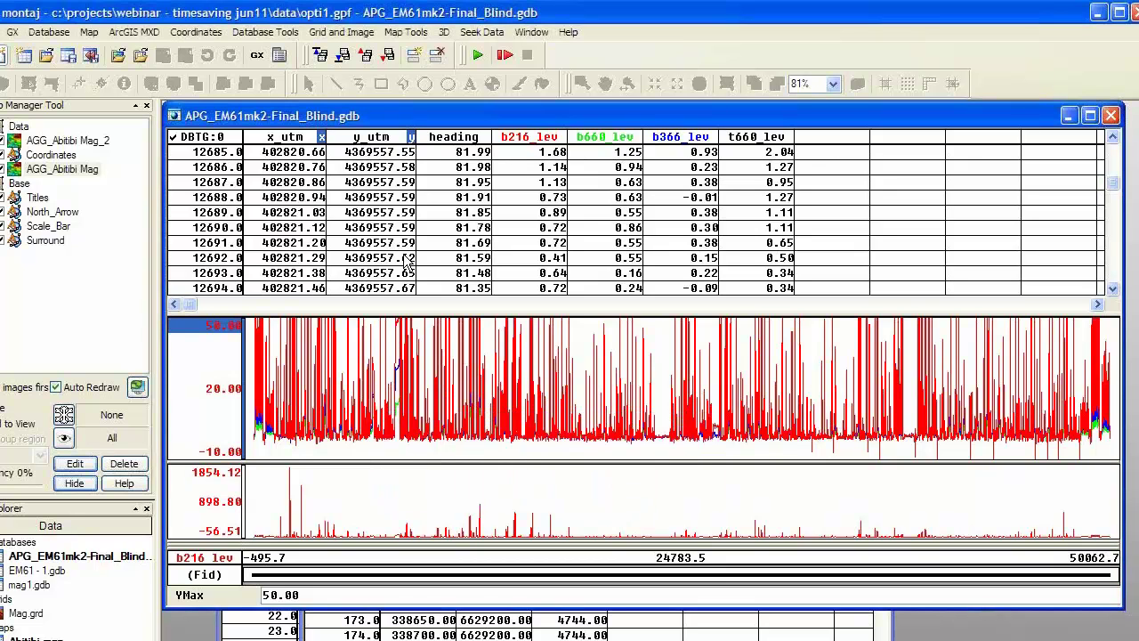
- Load the saved view All.dbview into the APG_EM61mk2-Final_Blind.gdb database
click(38, 35)
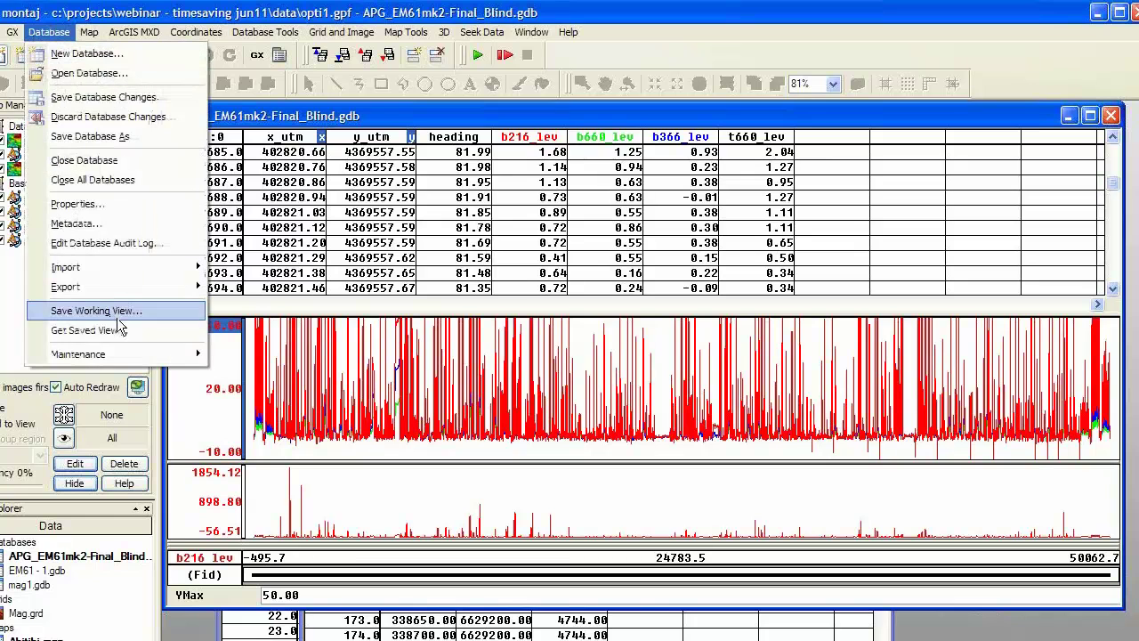
click(116, 329)
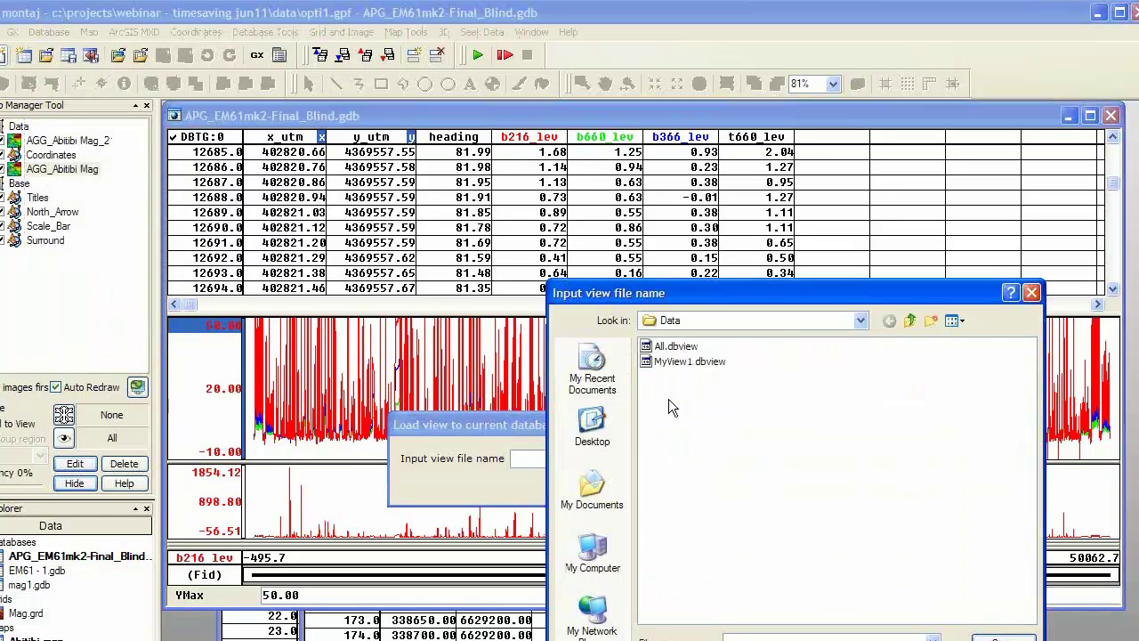
click(676, 347)
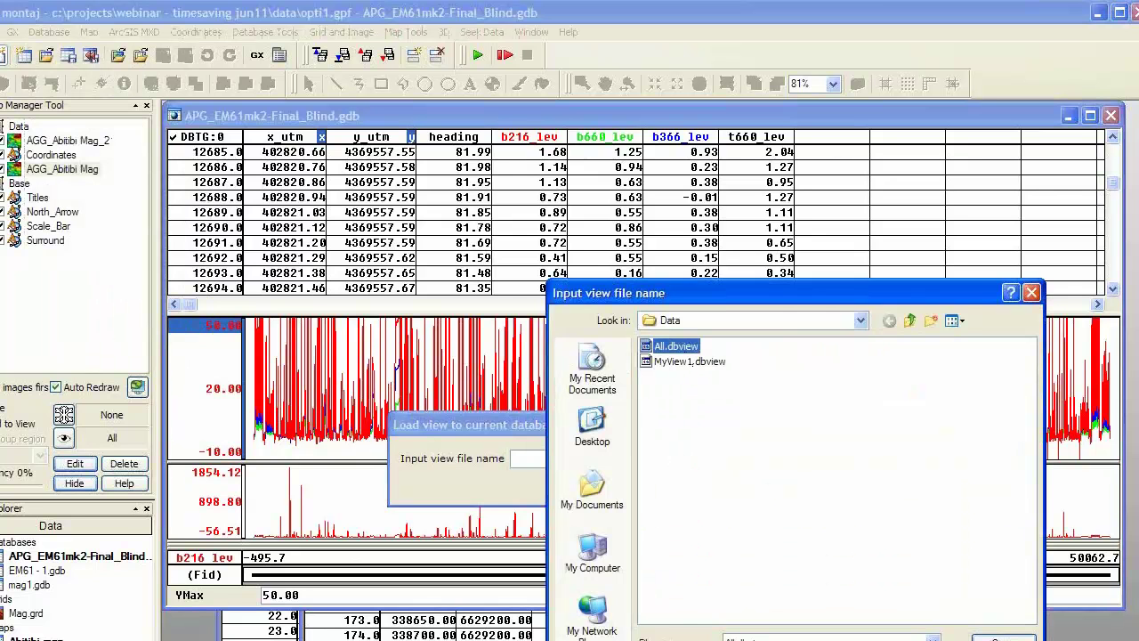
click(1005, 636)
click(616, 489)
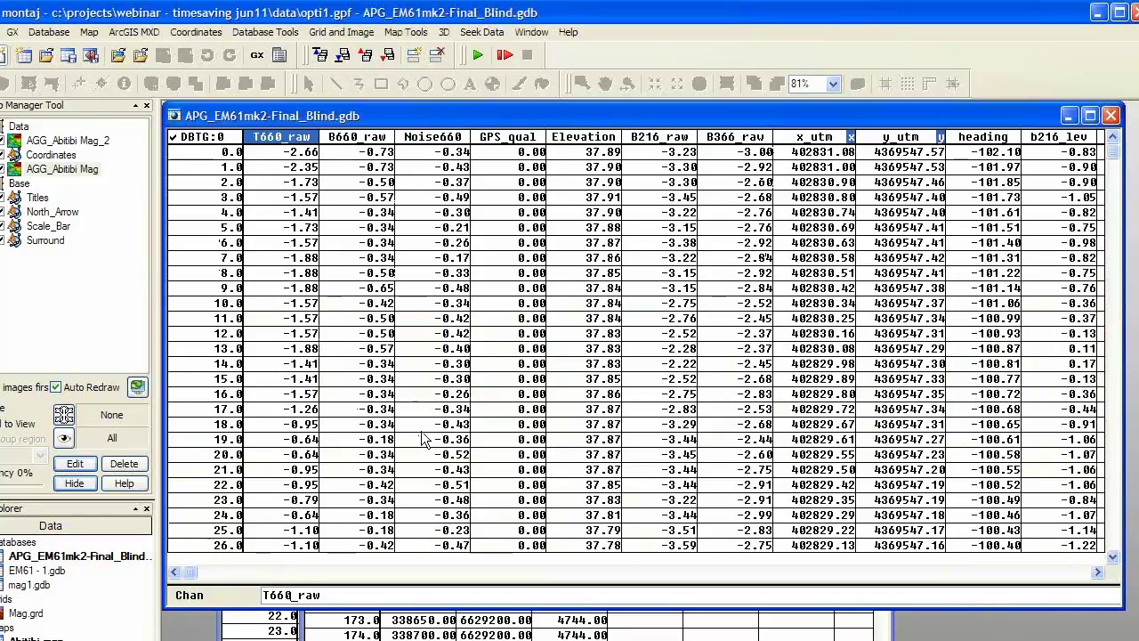
- Load the saved view MyView1.dbview to restore the reduced channel list and profile panels
click(49, 32)
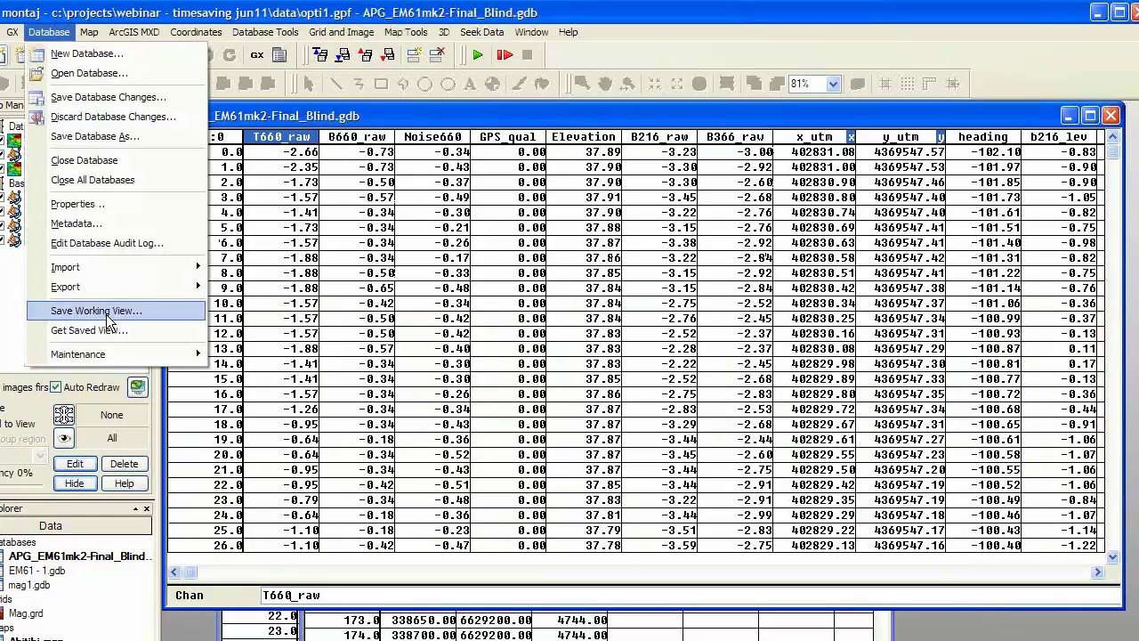
click(106, 322)
click(683, 461)
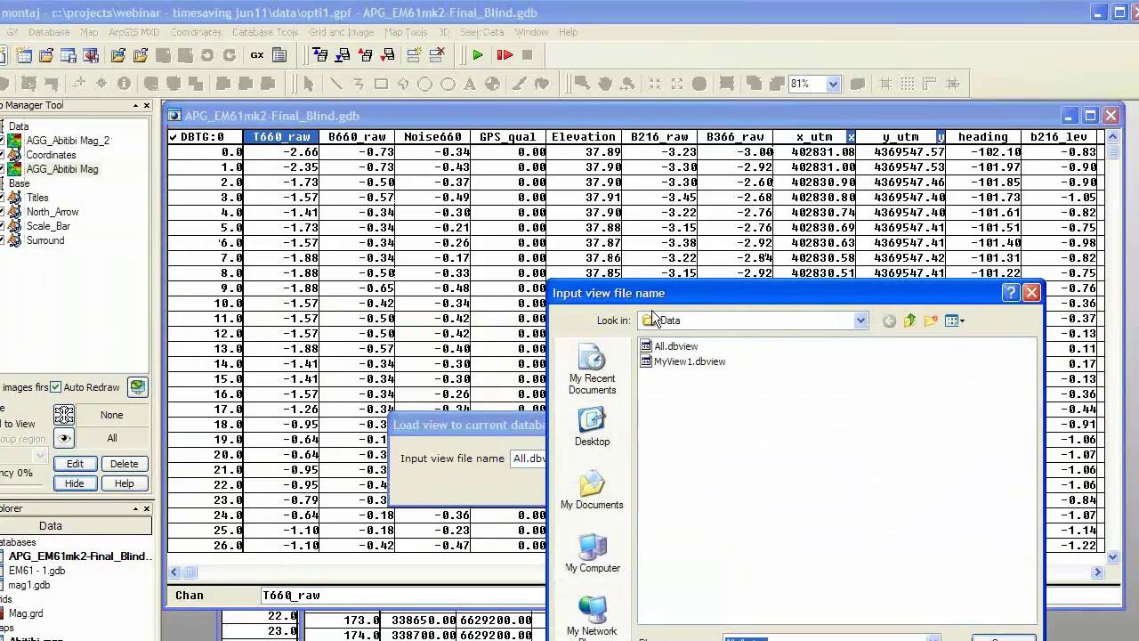
click(673, 363)
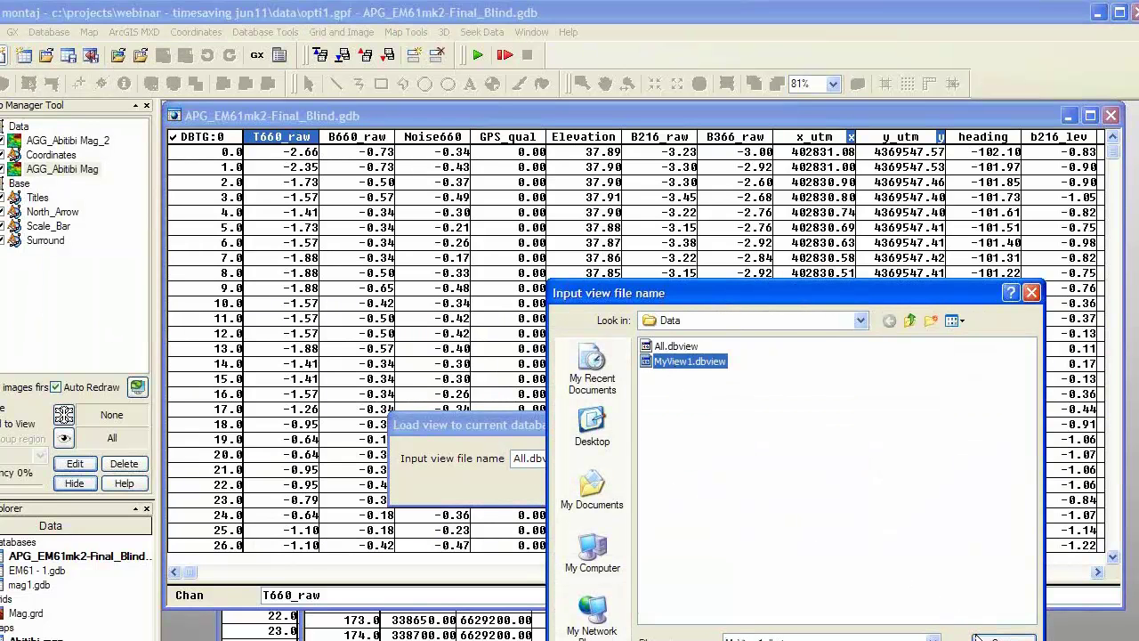
click(976, 638)
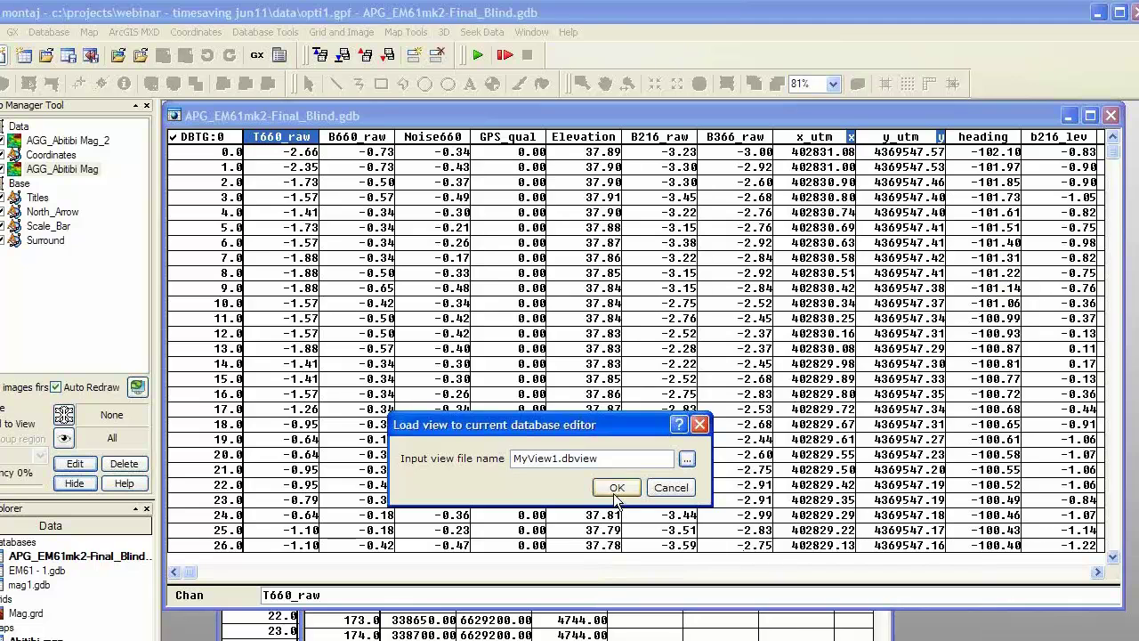
click(614, 494)
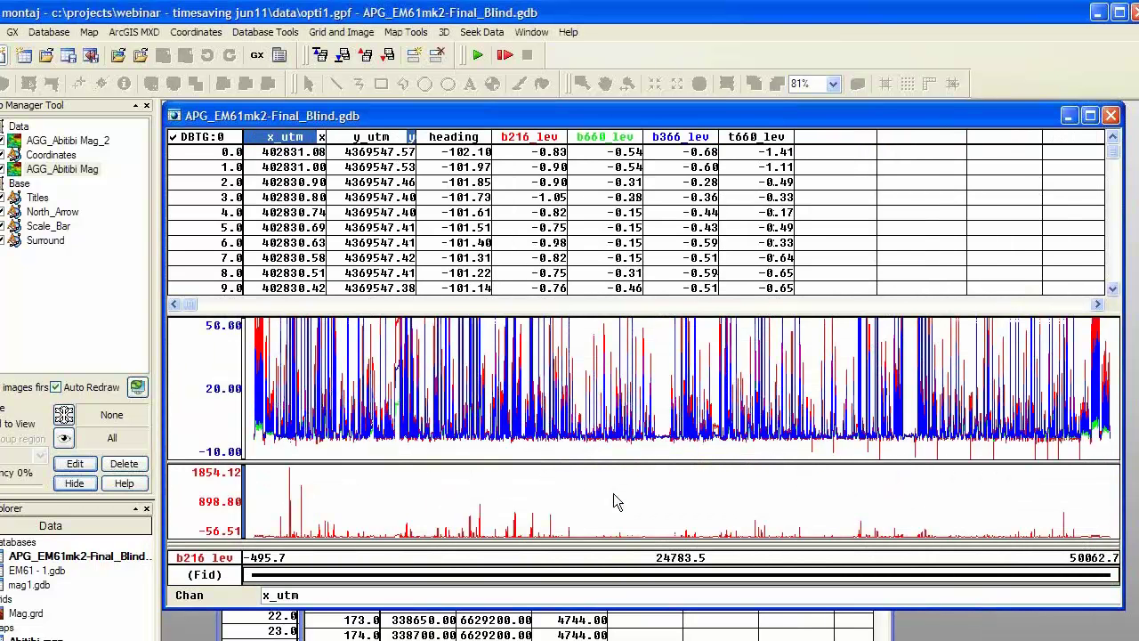
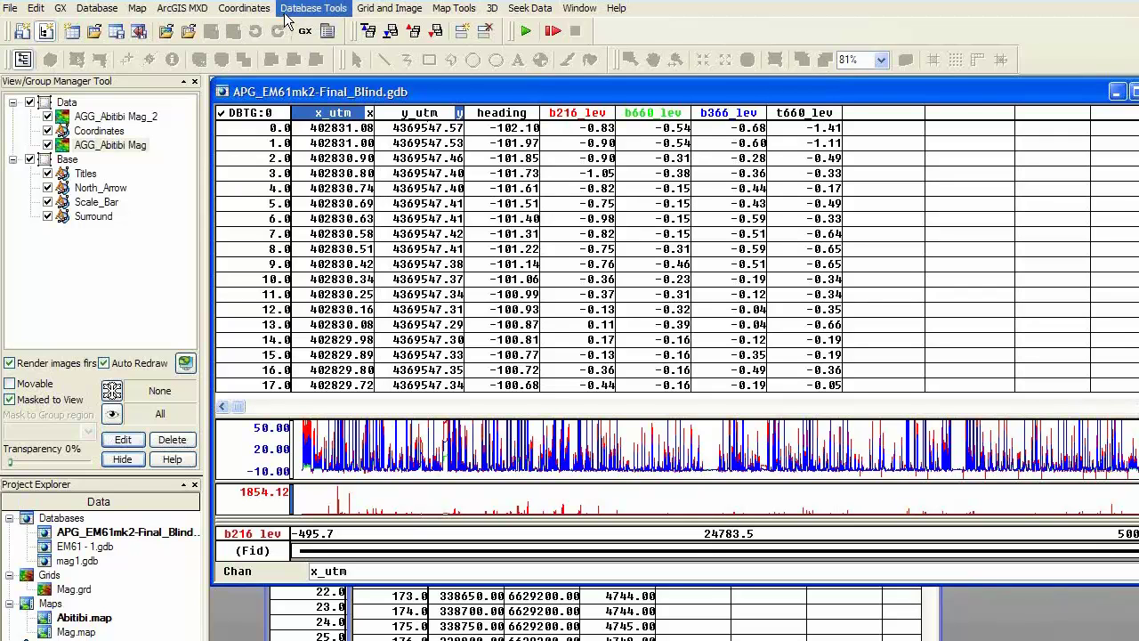
- Build the channel math expression C0 = C1 + C2+ C3 and save it as the expression file sum.exp
click(286, 16)
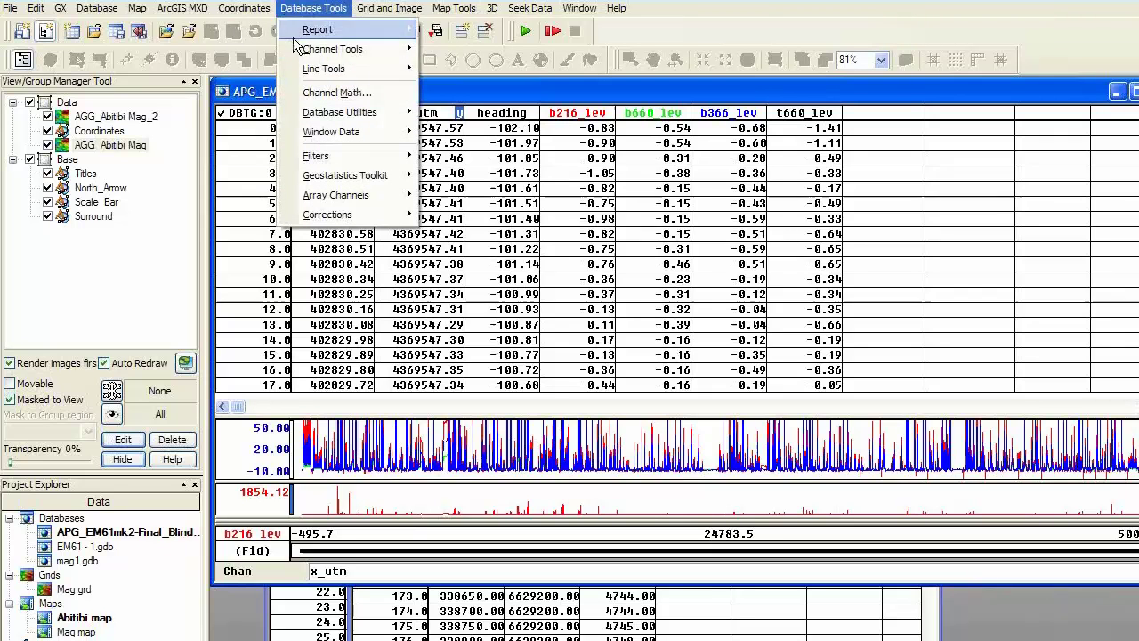
click(319, 94)
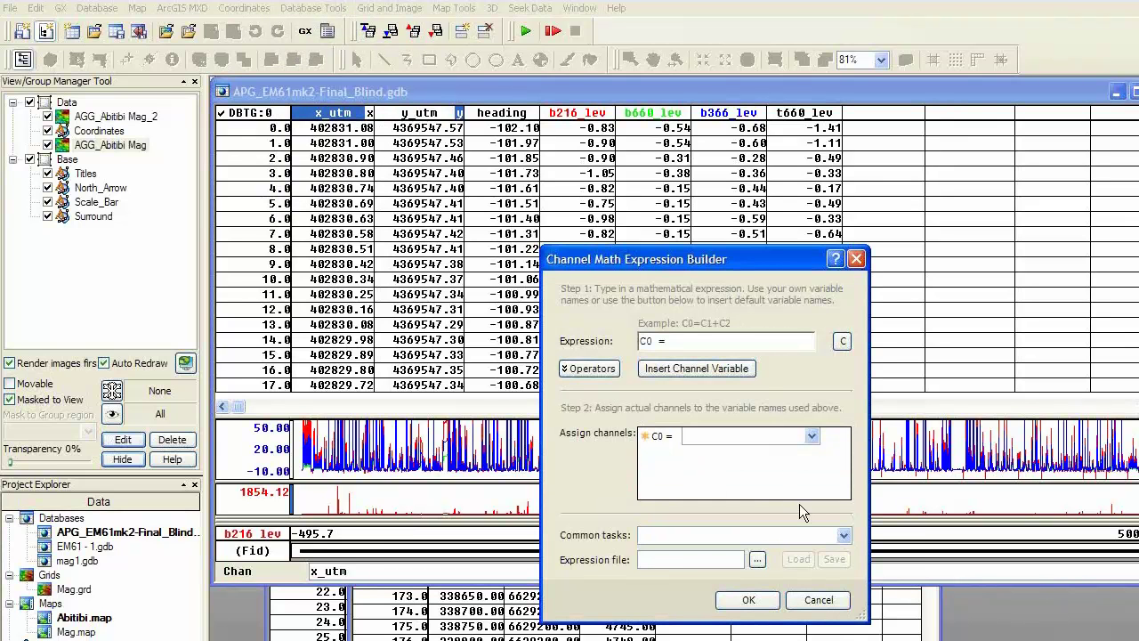
text(C1 )
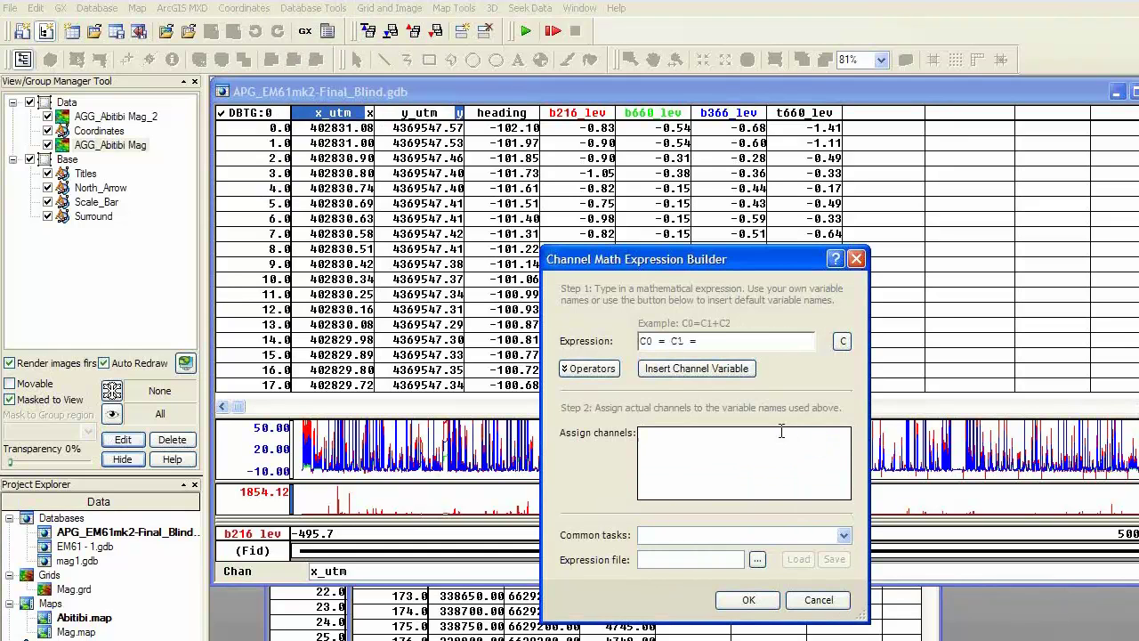
text(+ C2+ C3)
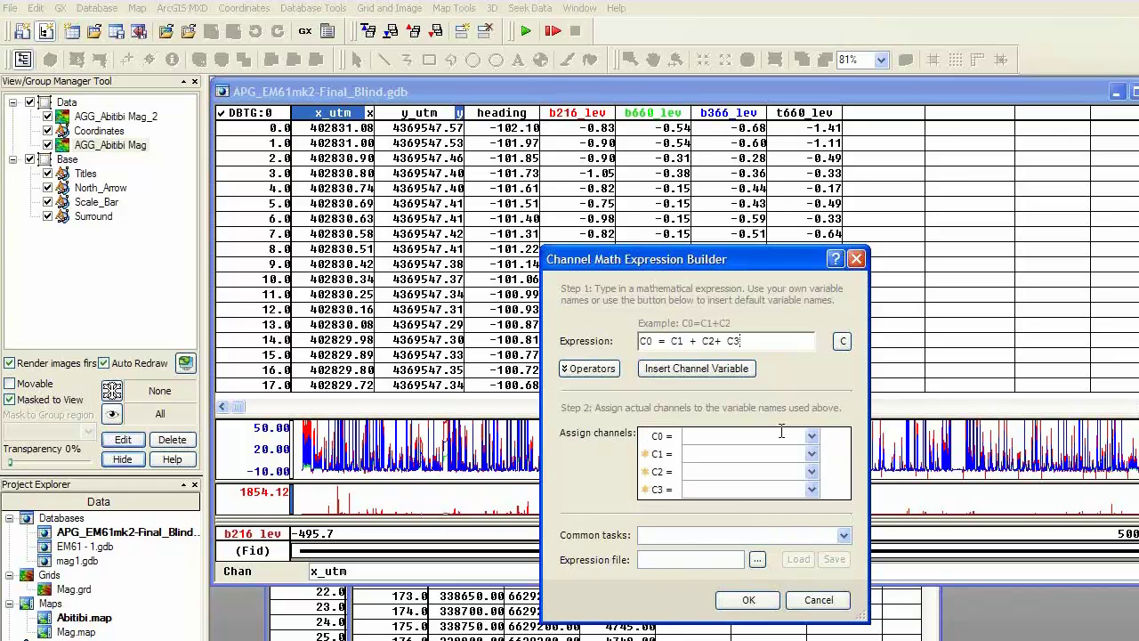
click(720, 558)
text(sum)
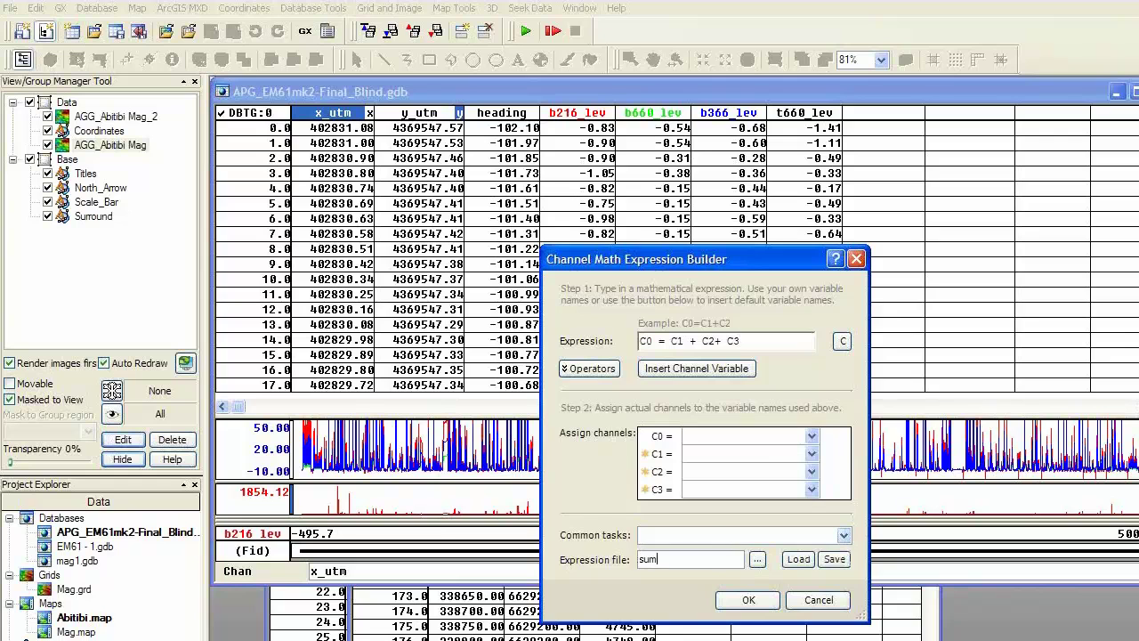
click(837, 559)
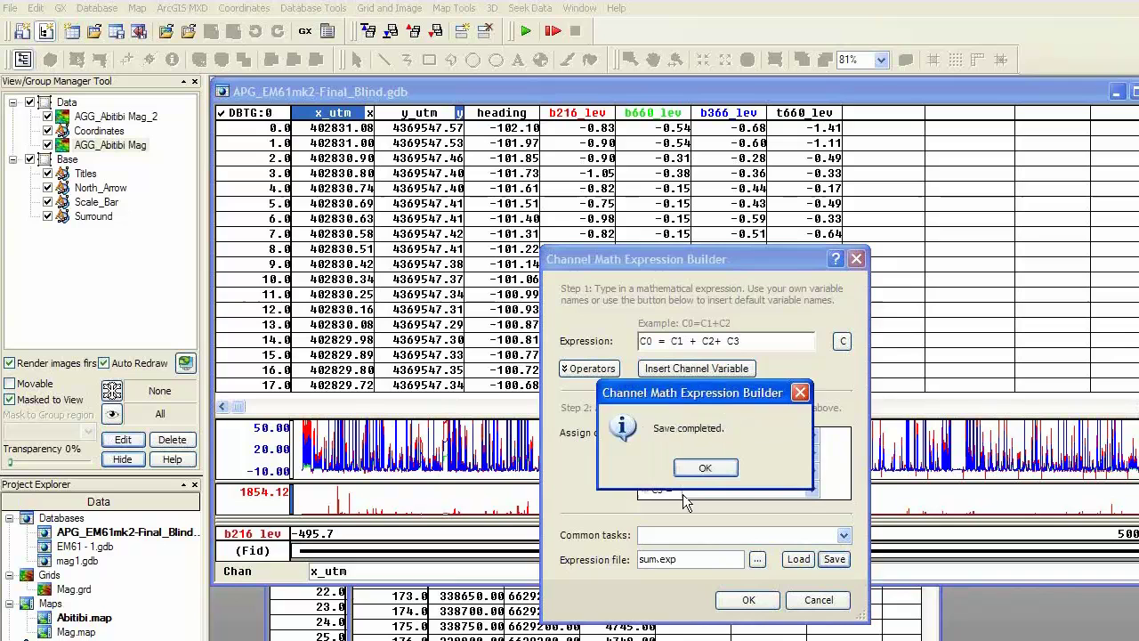
click(704, 468)
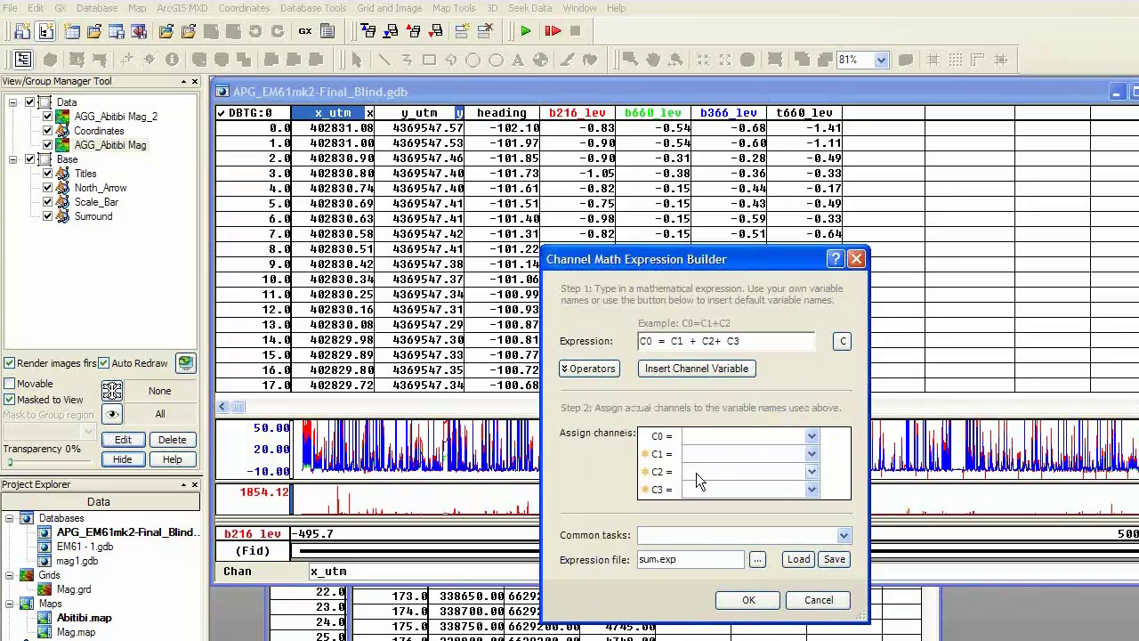
- Assign Sum to C0, b216_lev to C1, b366_lev to C2 and b660_lev to C3, and calculate the new channel
click(738, 434)
text(Sum)
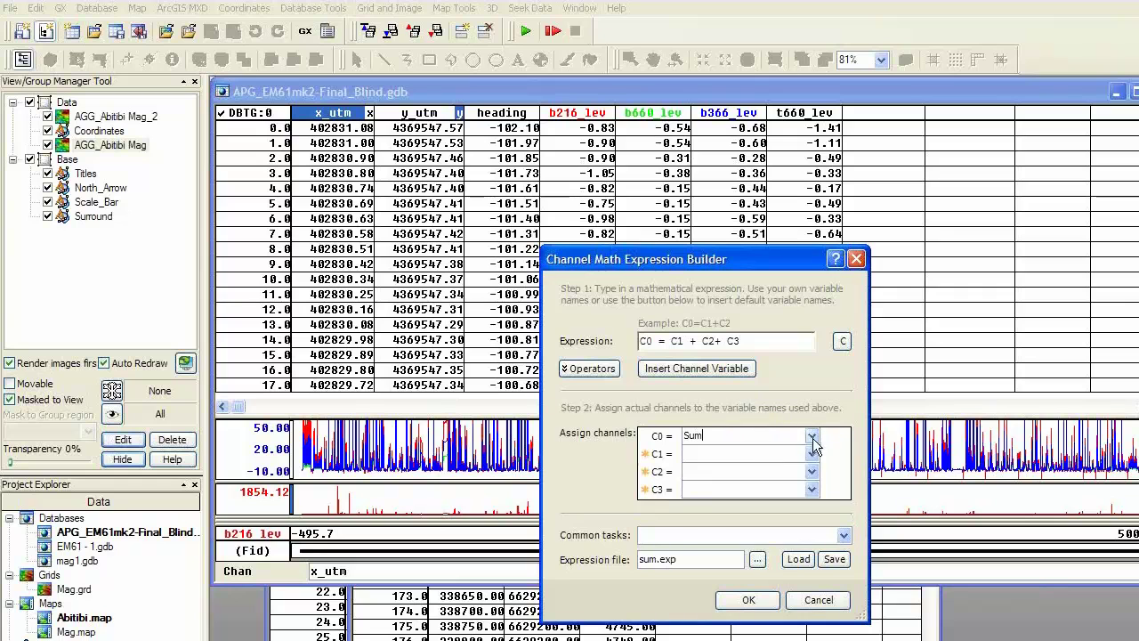
click(811, 454)
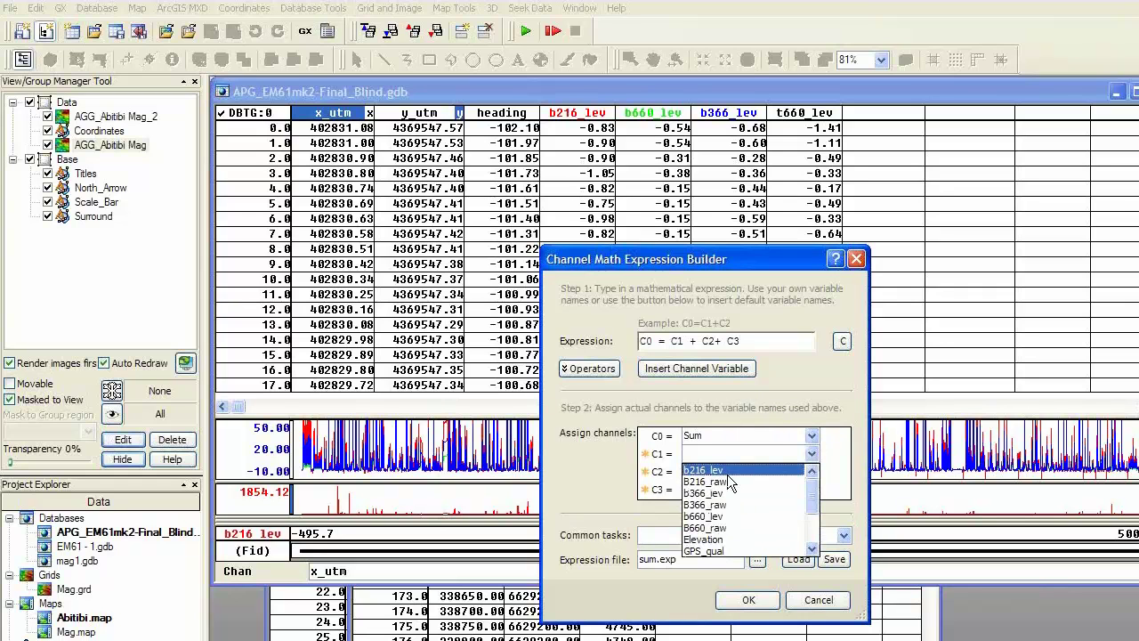
click(727, 471)
click(811, 472)
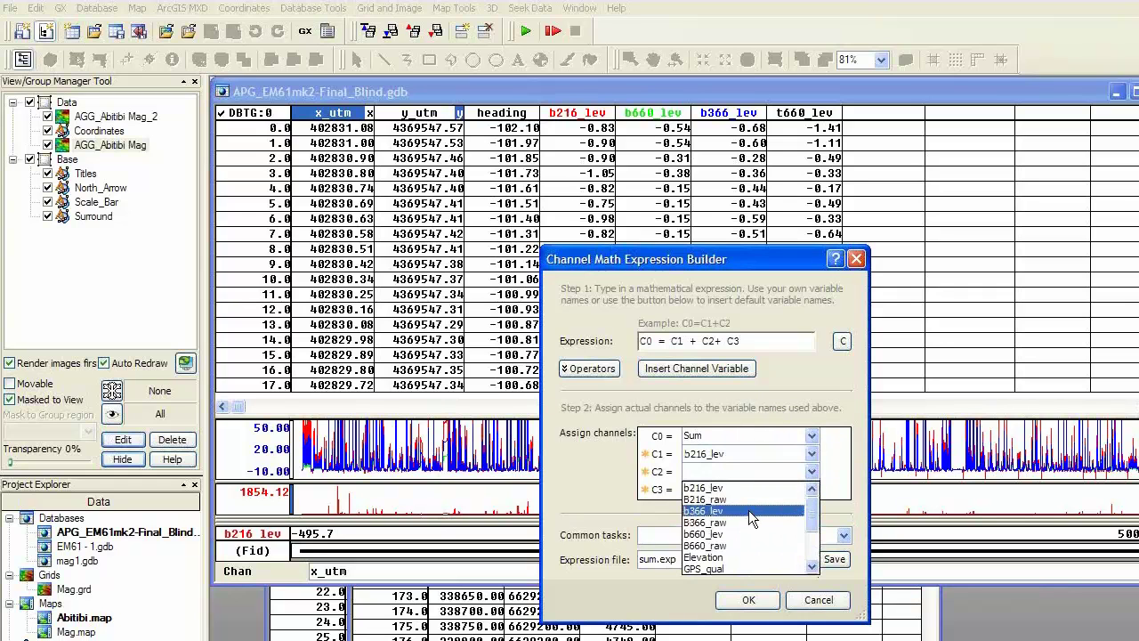
click(748, 509)
click(808, 489)
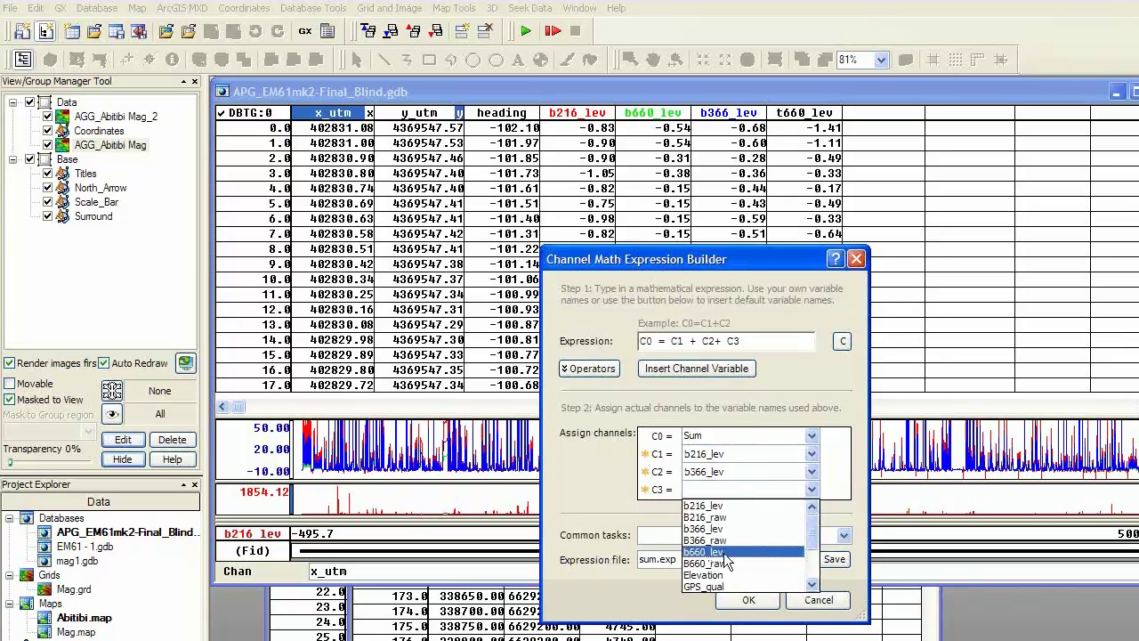
click(726, 552)
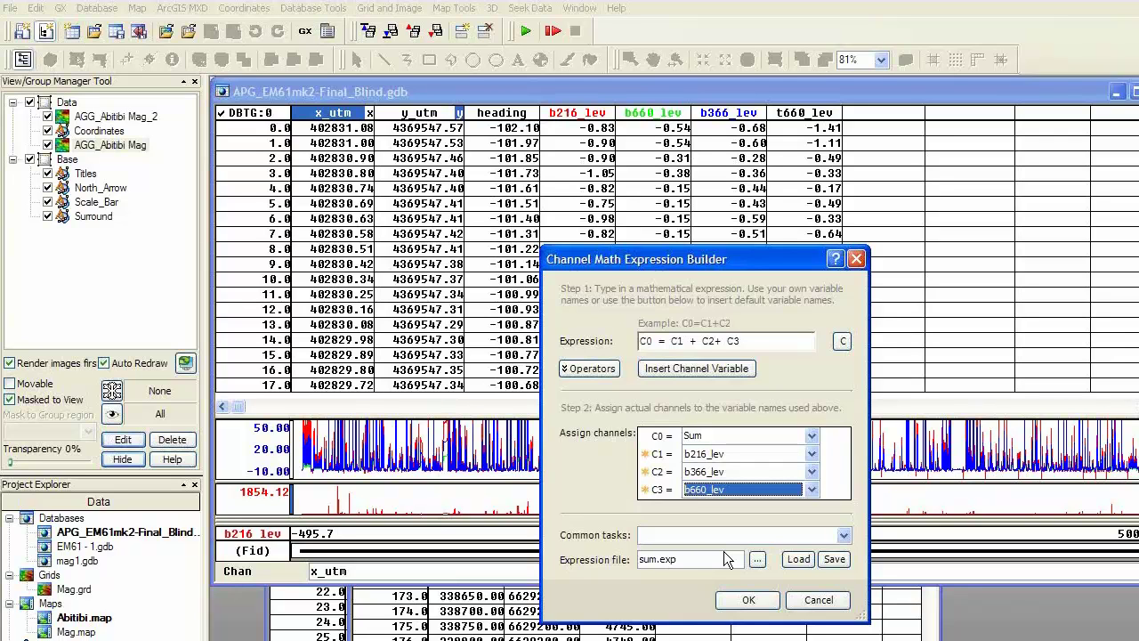
click(752, 605)
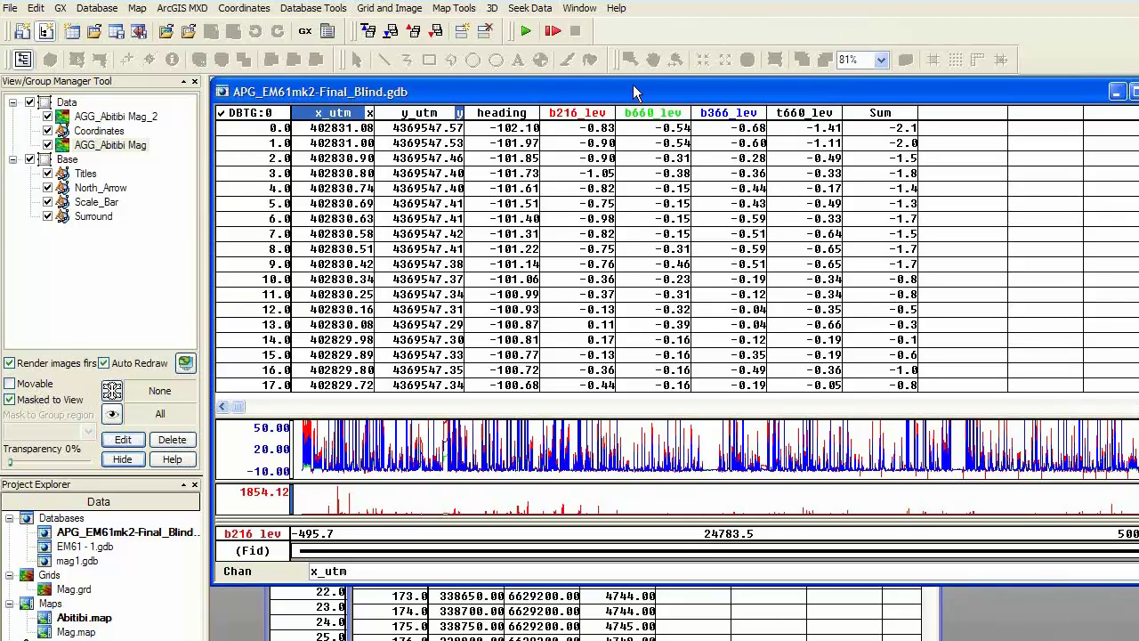
- Start recording a new script file named Sum1 in the Data folder
click(524, 41)
click(58, 10)
mouse_move(130, 157)
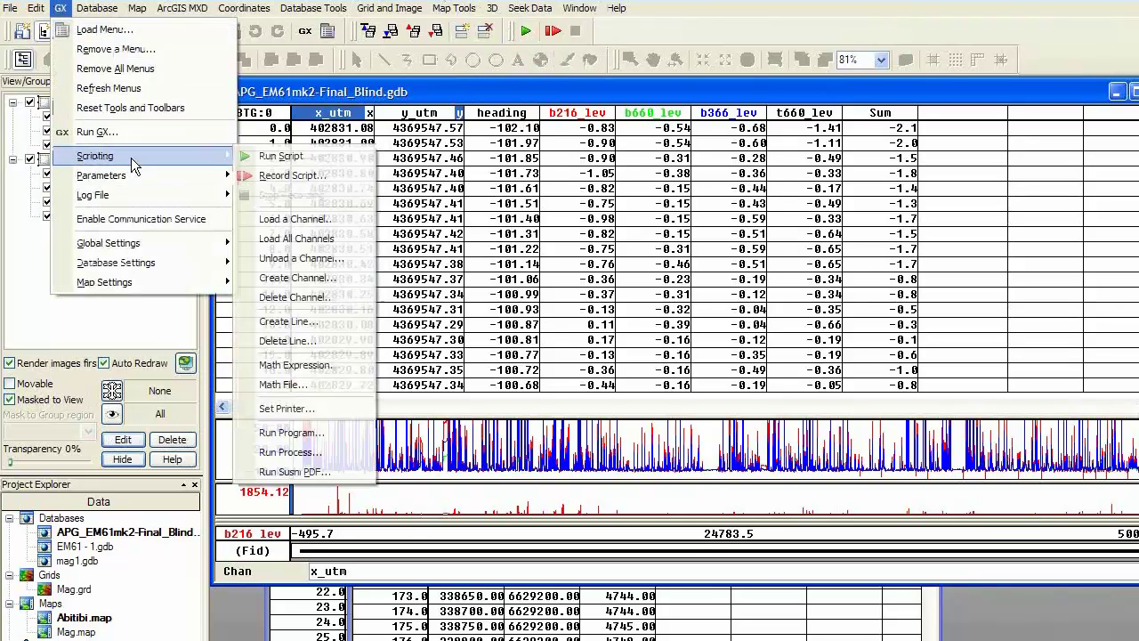
click(291, 174)
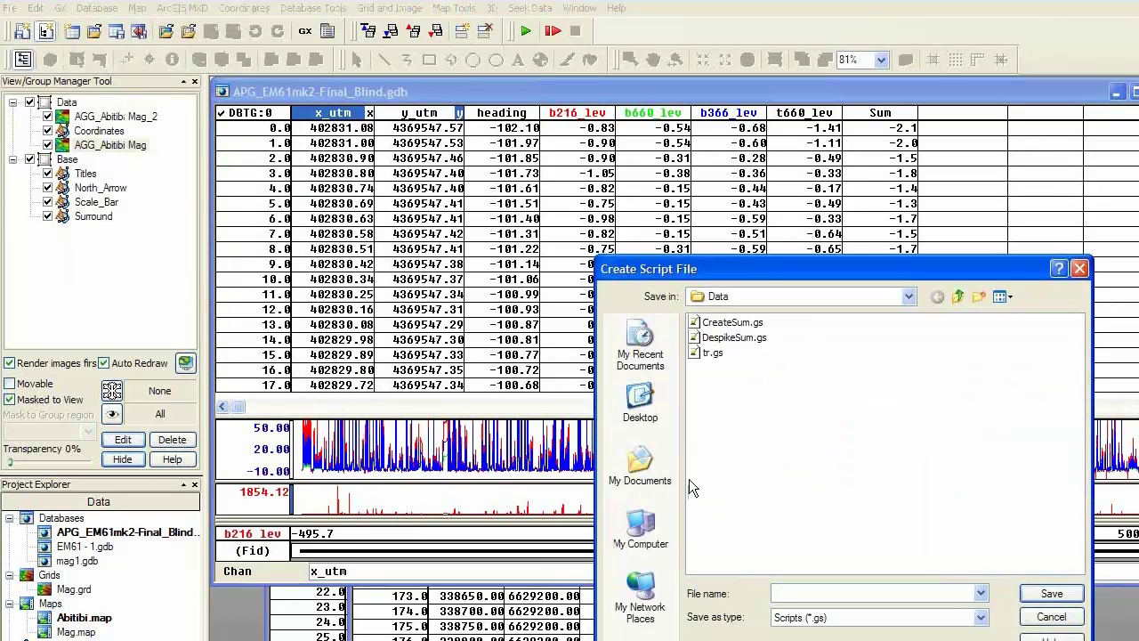
text(Sum)
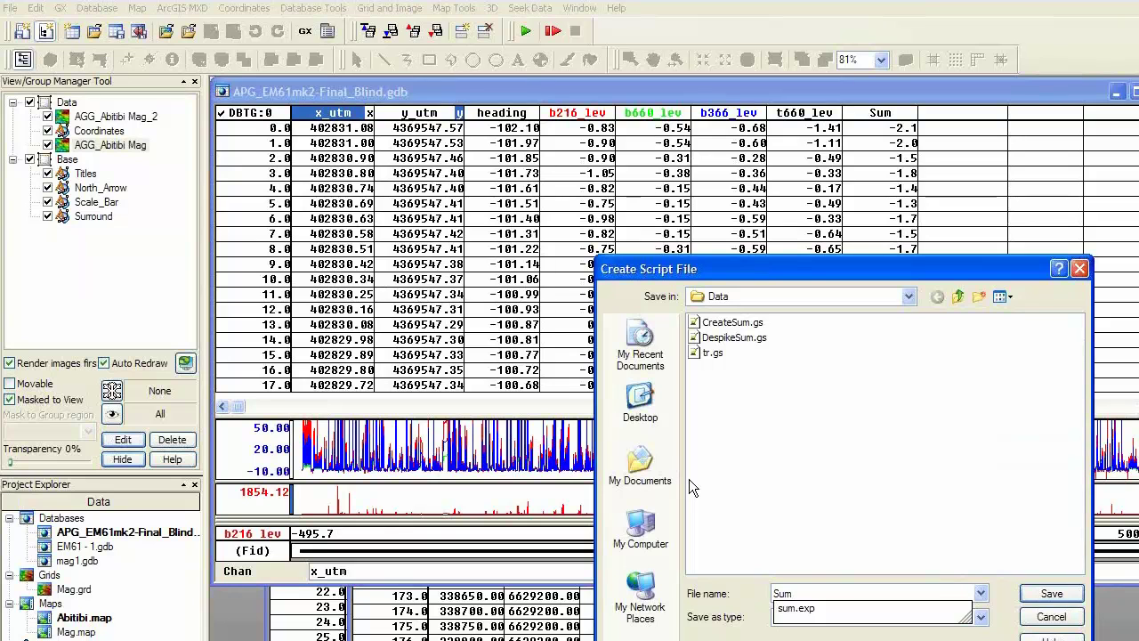
text(1)
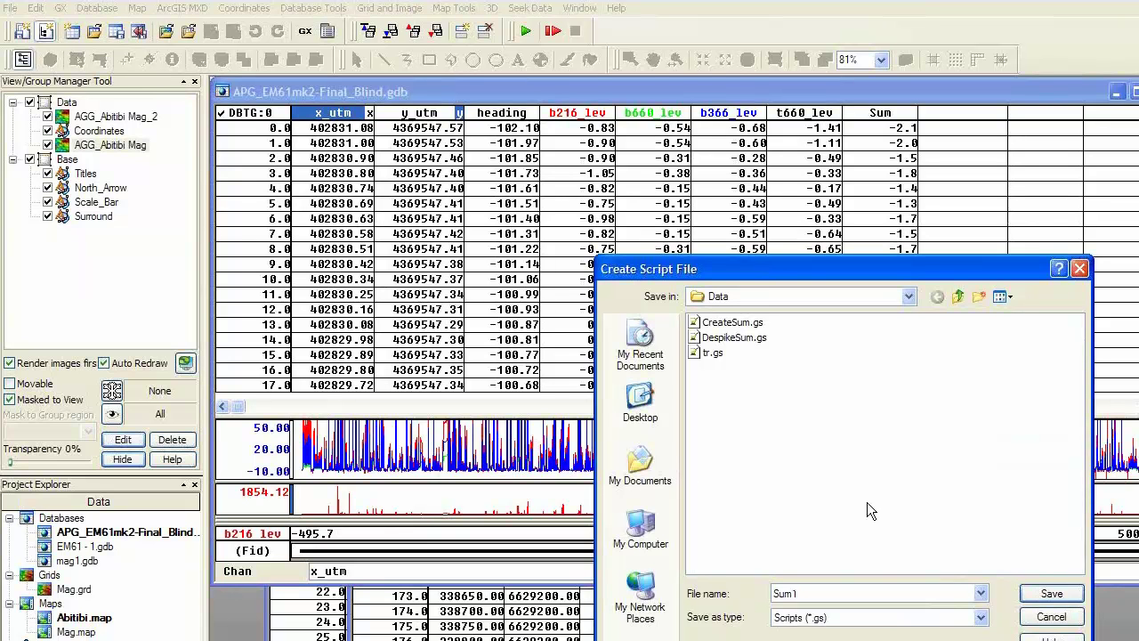
click(1052, 593)
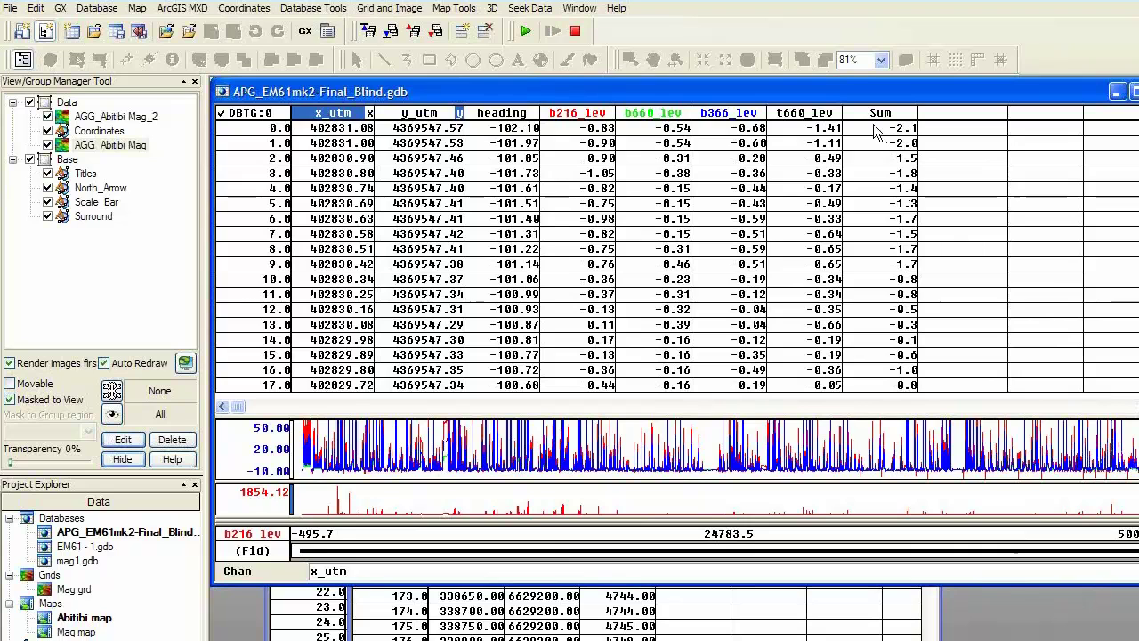
- Recalculate the Sum channel with the sum.exp channel math expression while the script records
click(313, 8)
mouse_move(336, 120)
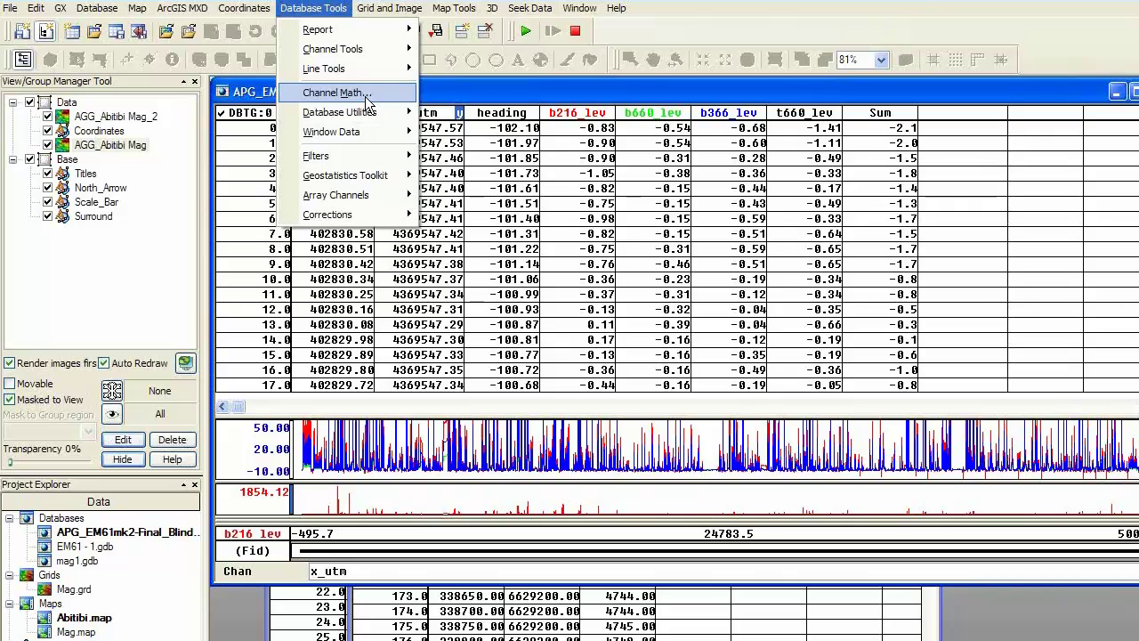
click(879, 117)
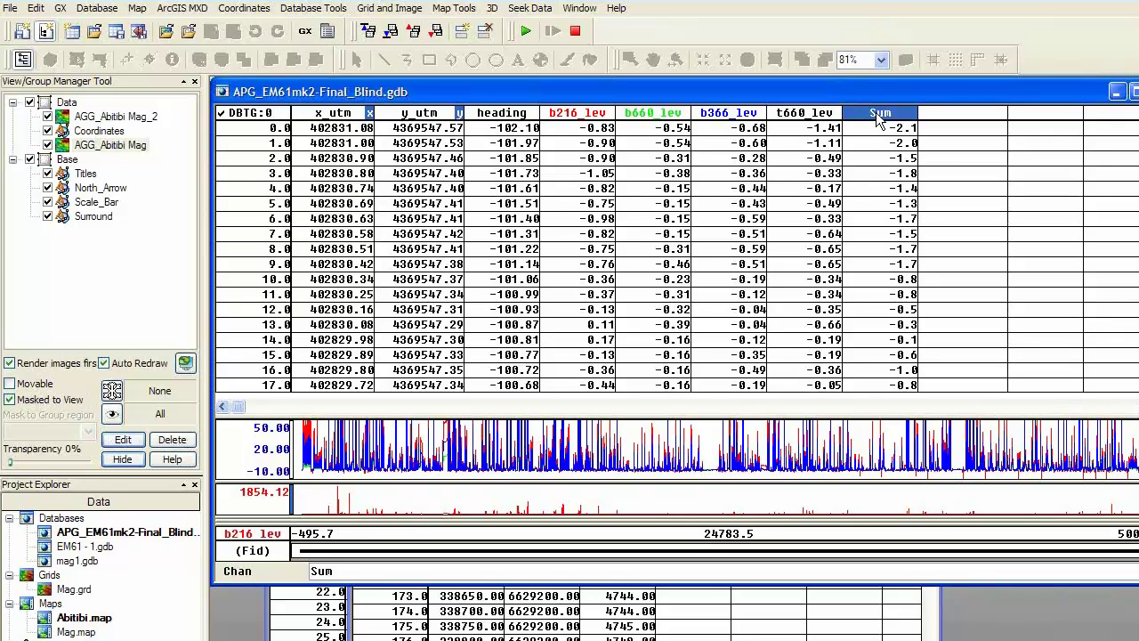
right_click(875, 113)
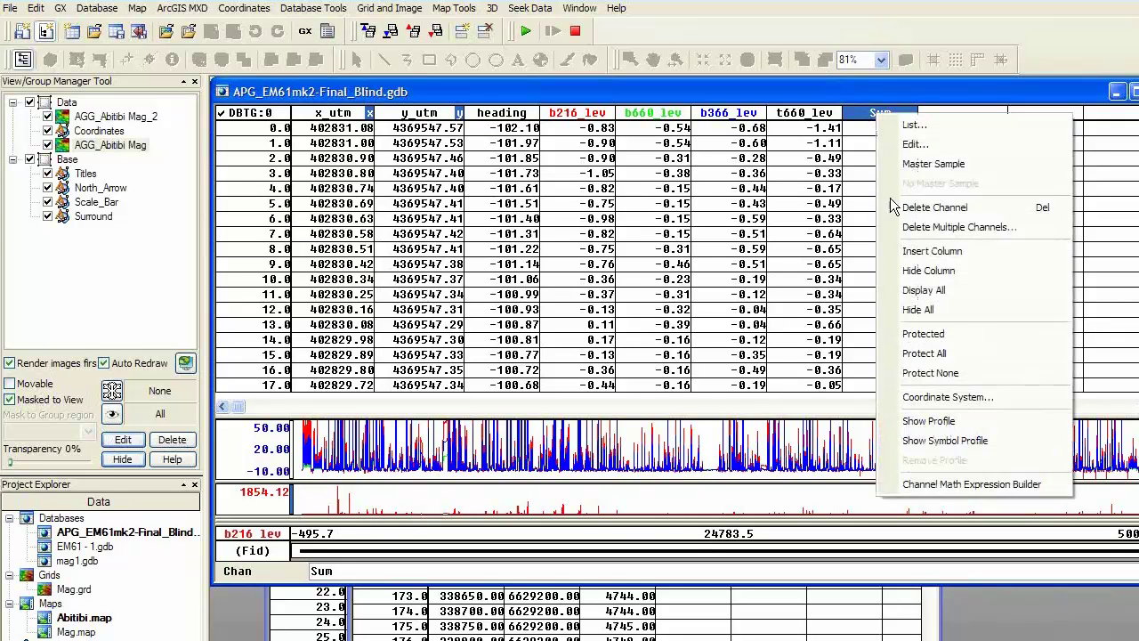
click(993, 486)
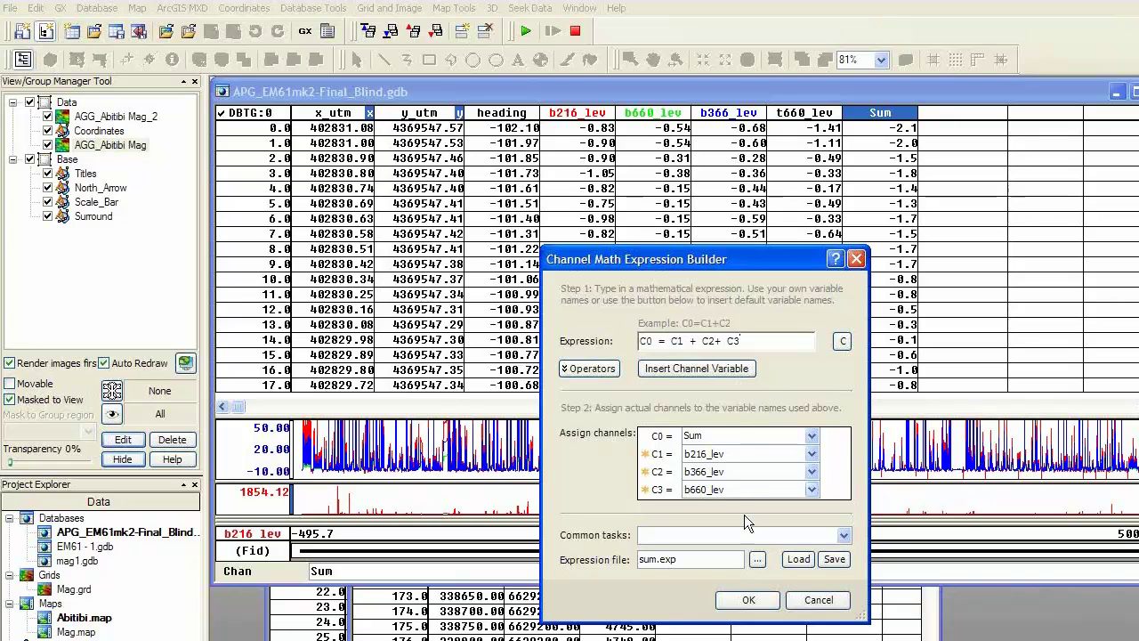
click(747, 601)
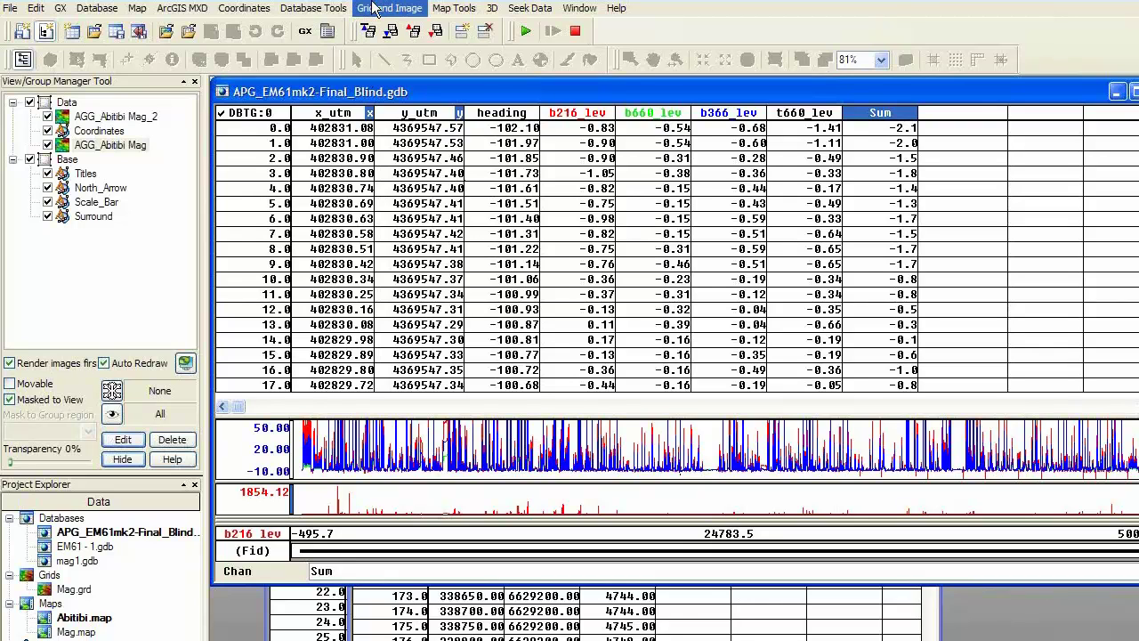
- Grid the Sum channel with minimum curvature into a new grid file named SumALL, and stop the script recording
click(372, 11)
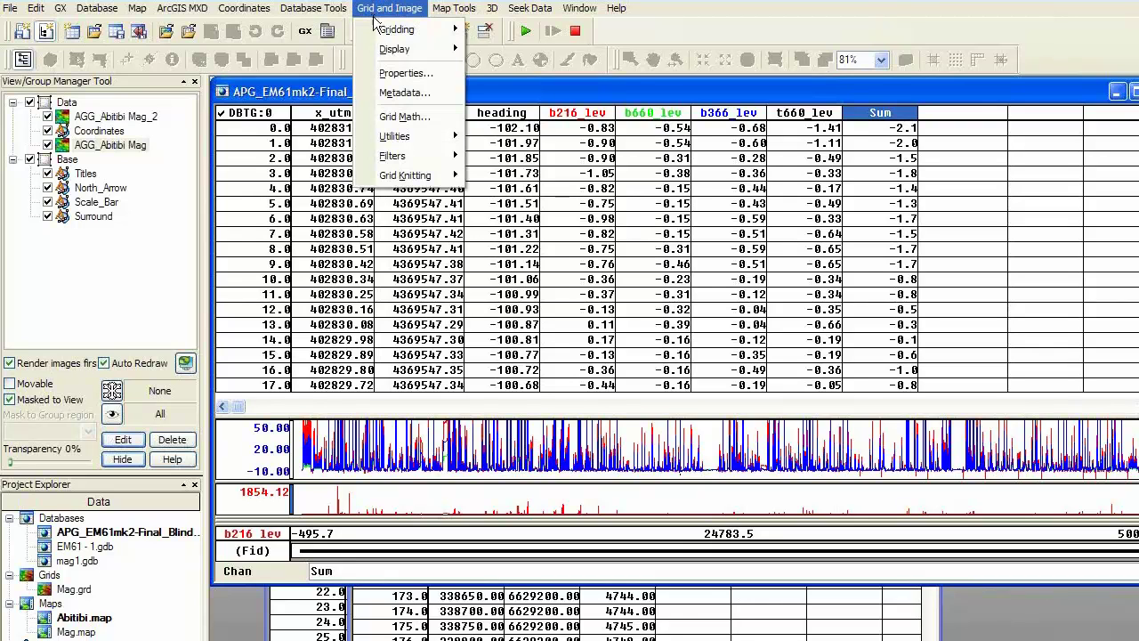
mouse_move(380, 30)
click(525, 29)
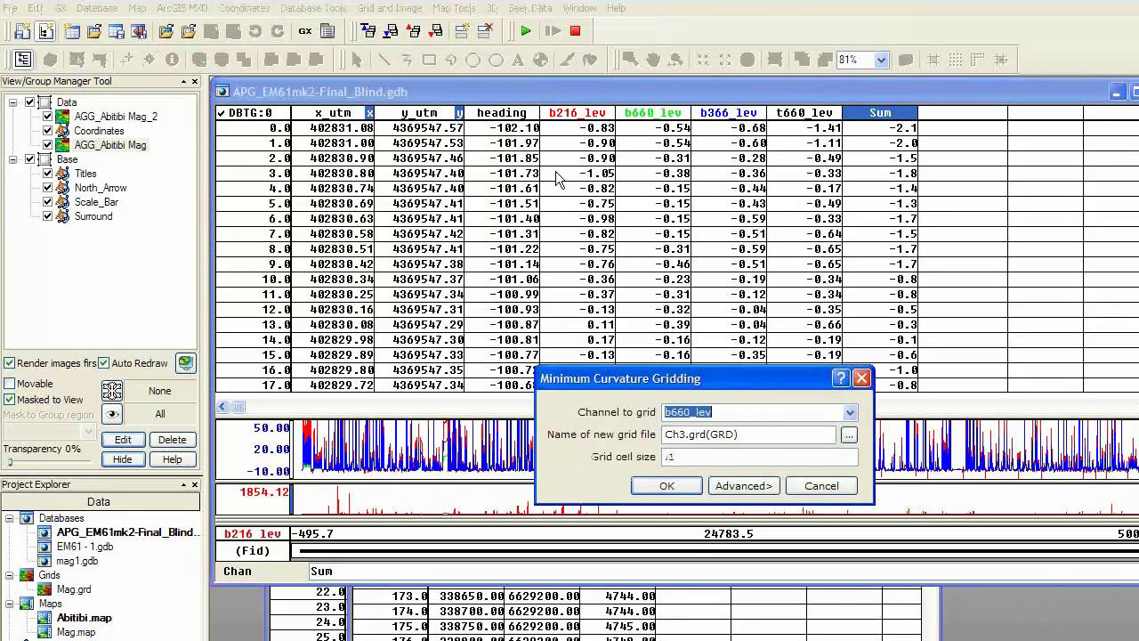
click(848, 415)
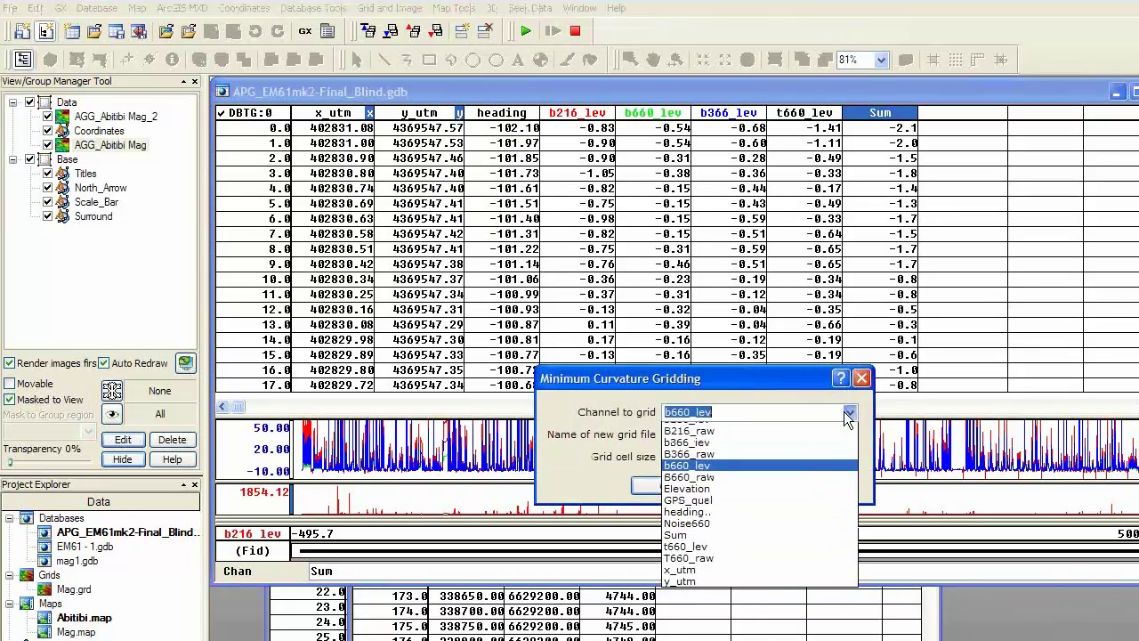
click(730, 543)
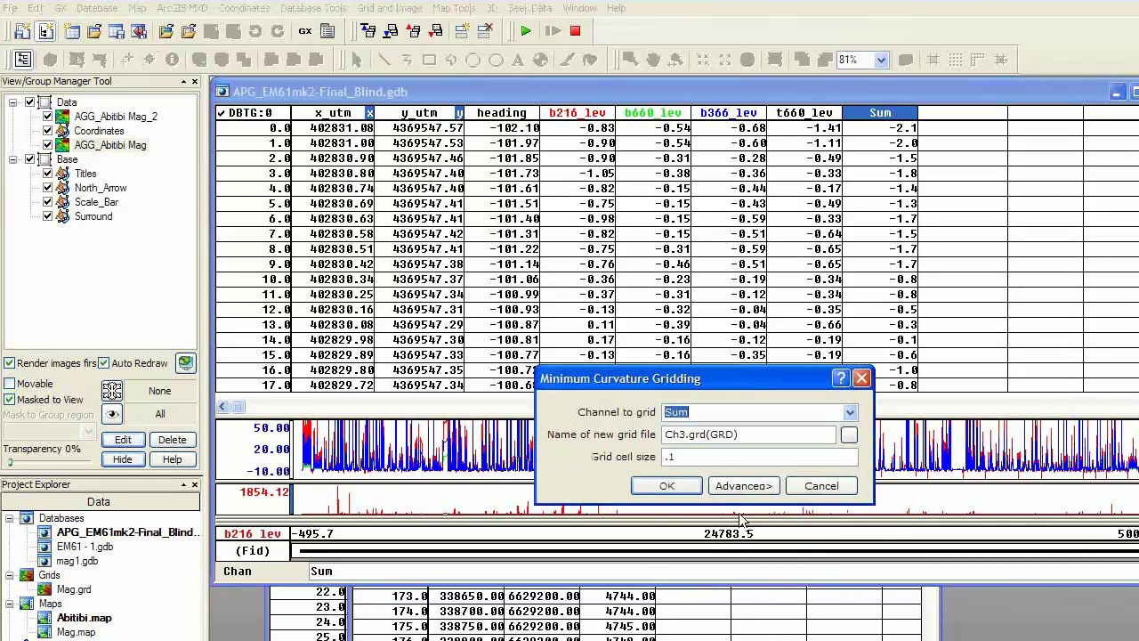
key(Tab)
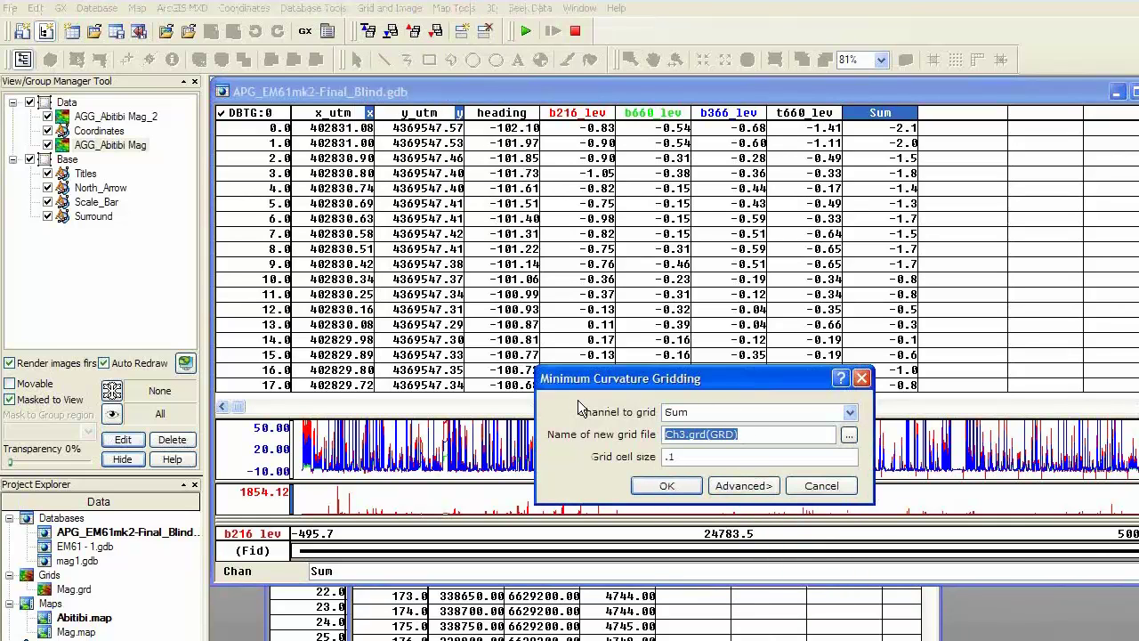
text(Sum)
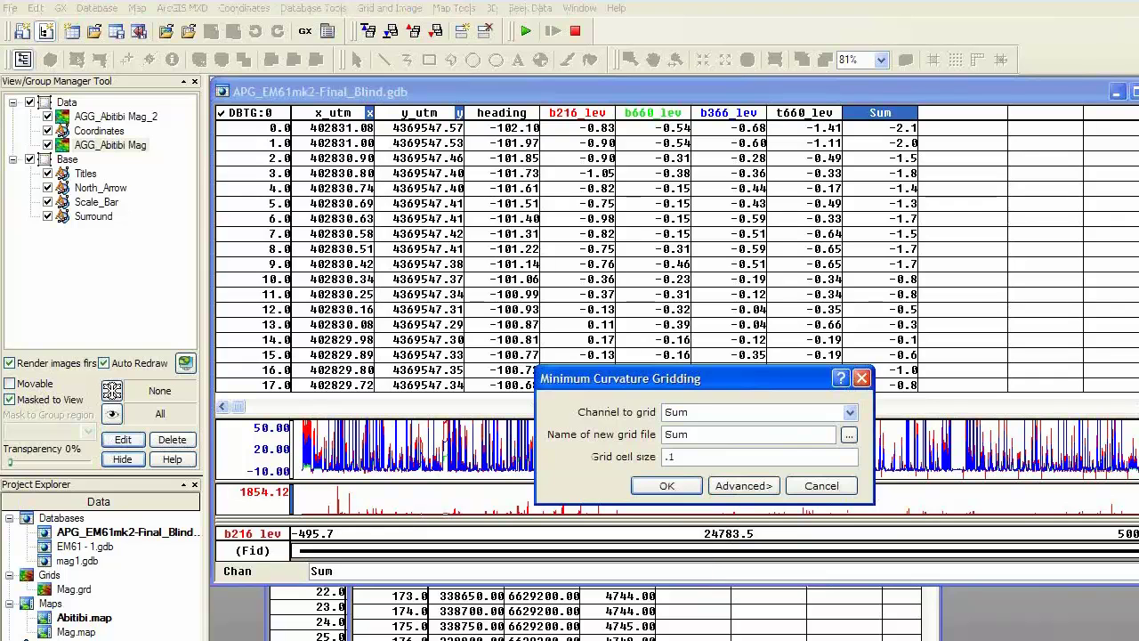
text(ALL)
click(662, 487)
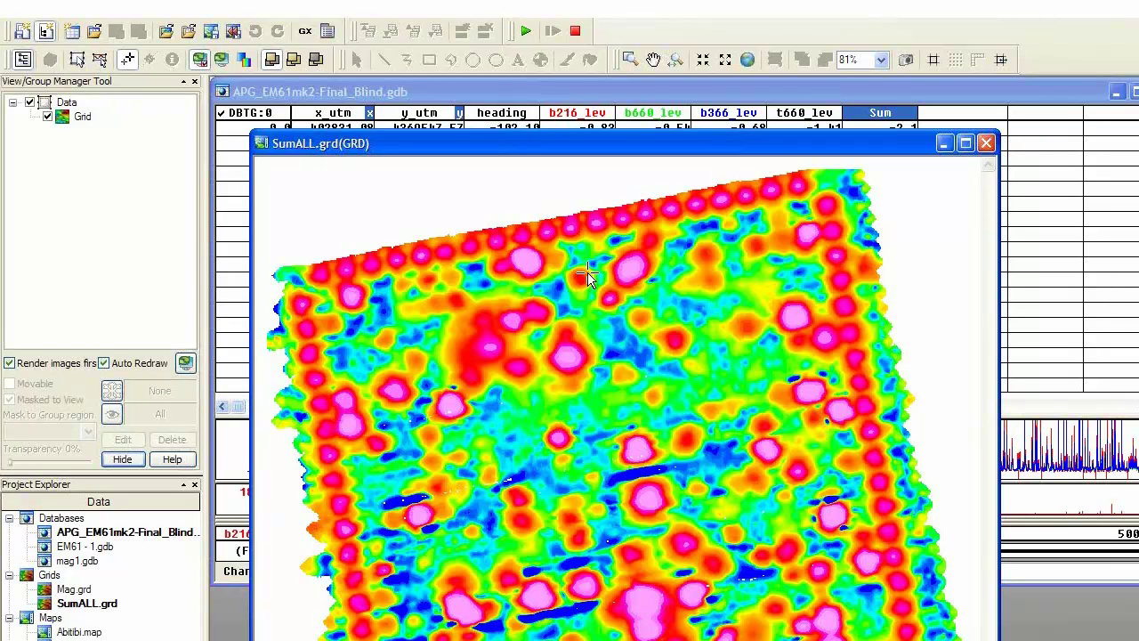
click(584, 39)
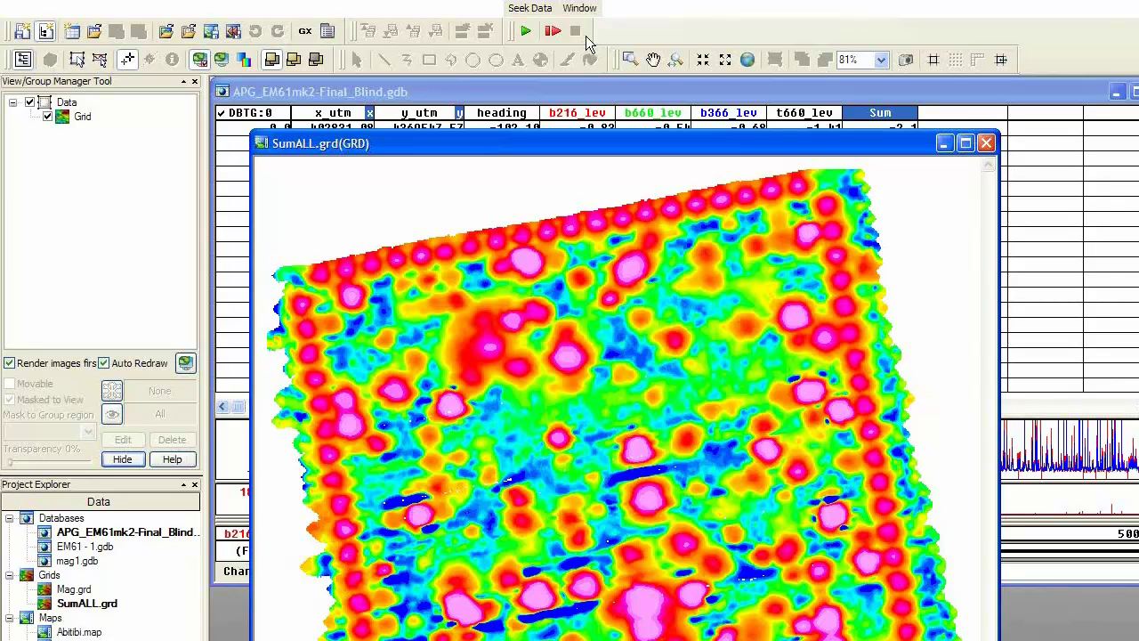
- Run the recorded script Sum1.gs without extra parameters
click(526, 33)
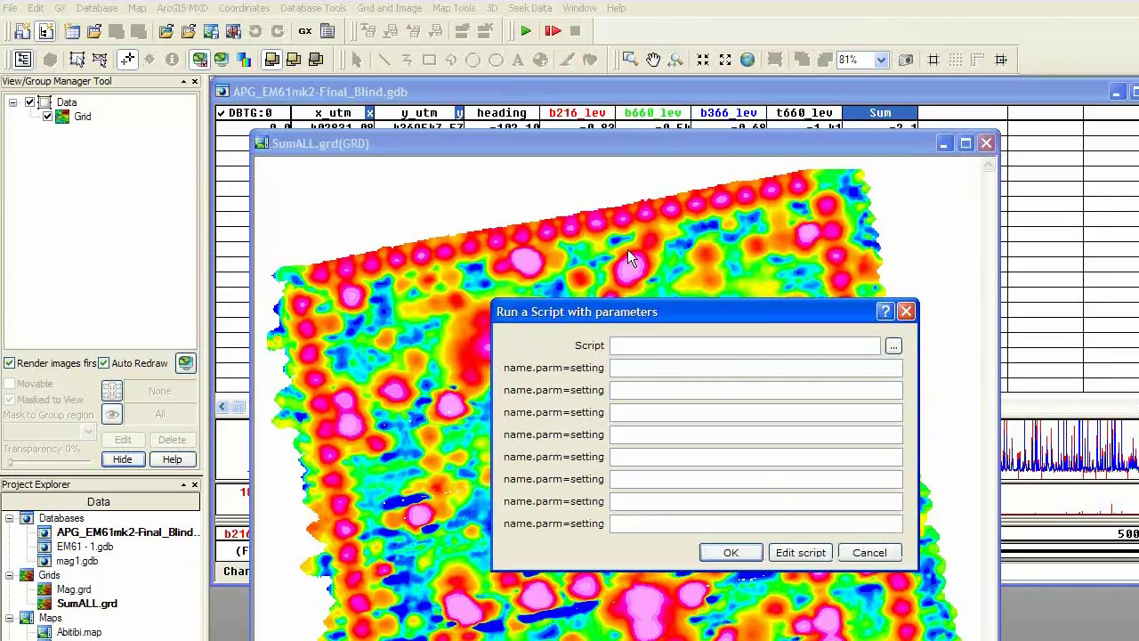
click(893, 347)
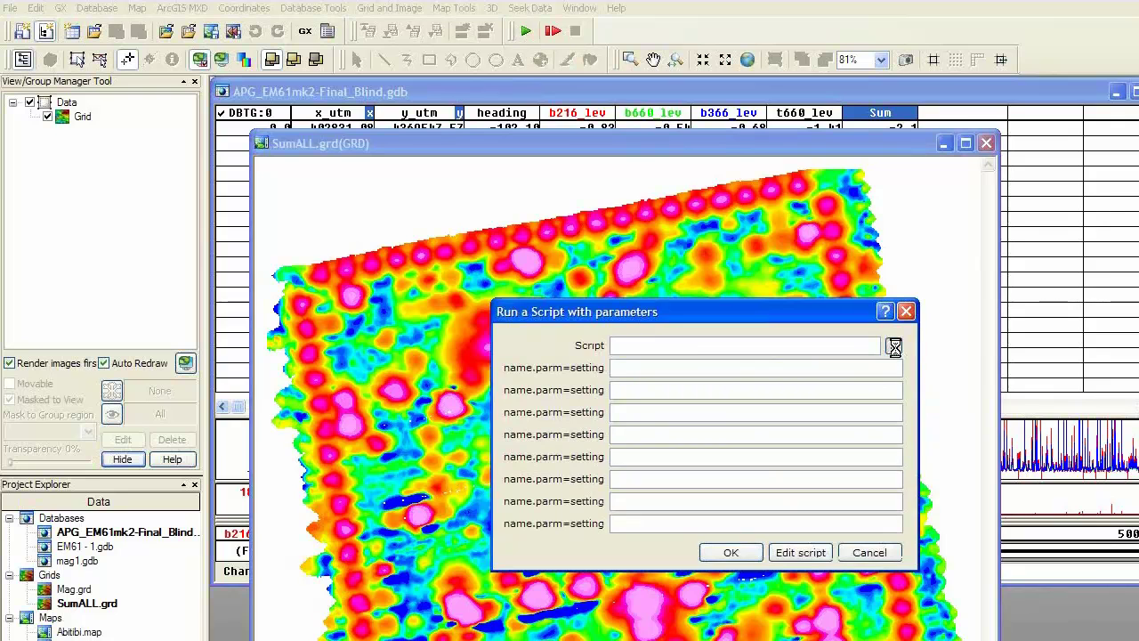
click(741, 355)
click(1050, 618)
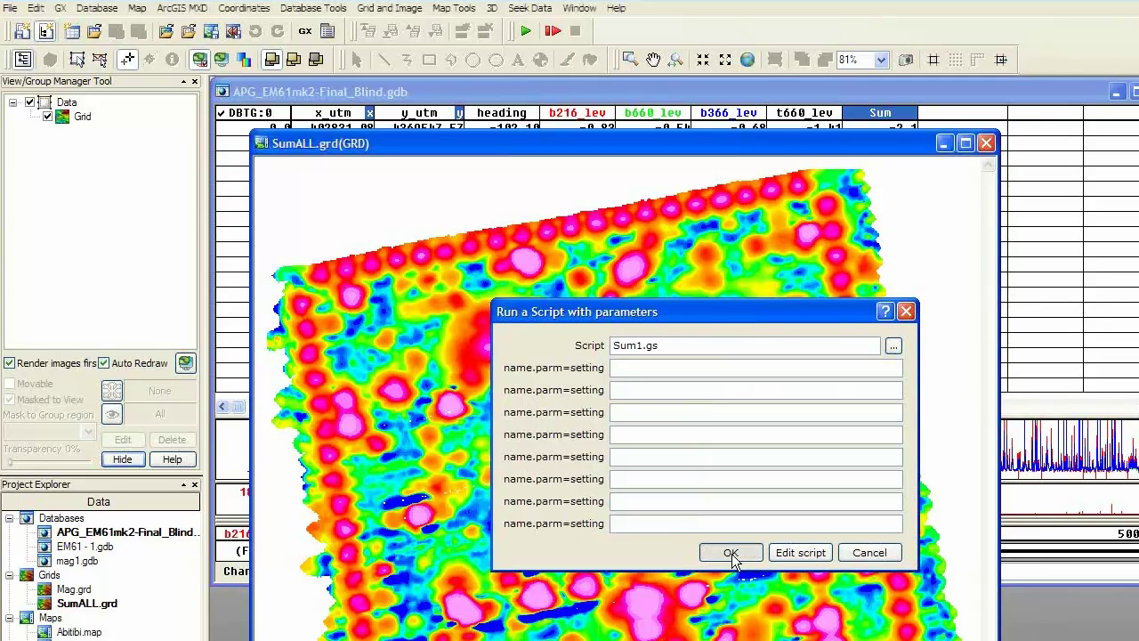
click(730, 552)
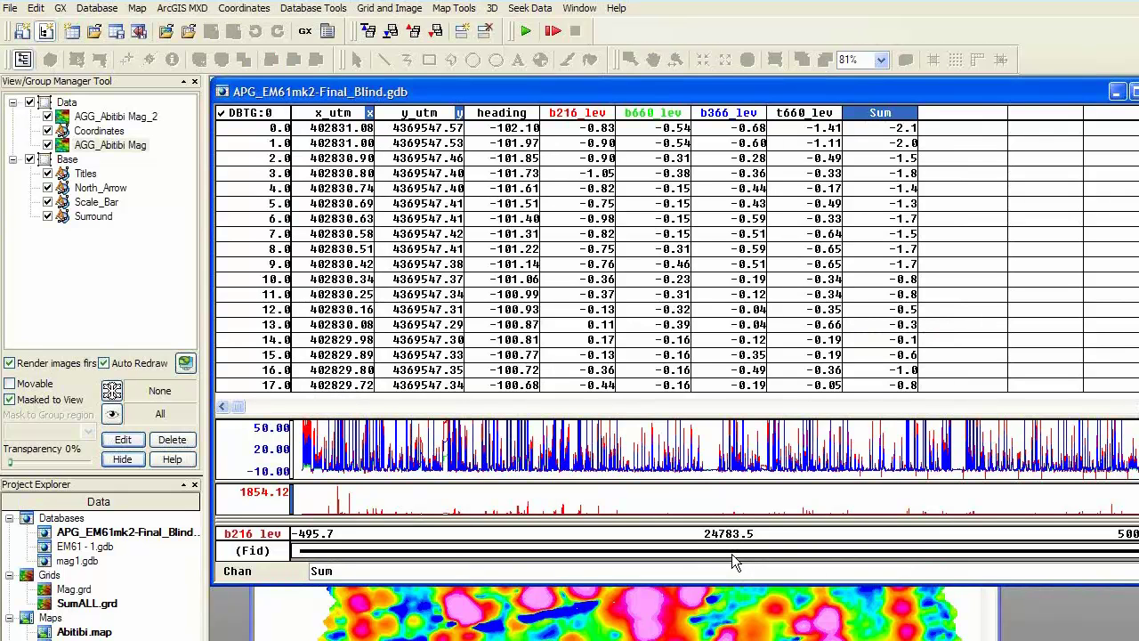
click(524, 33)
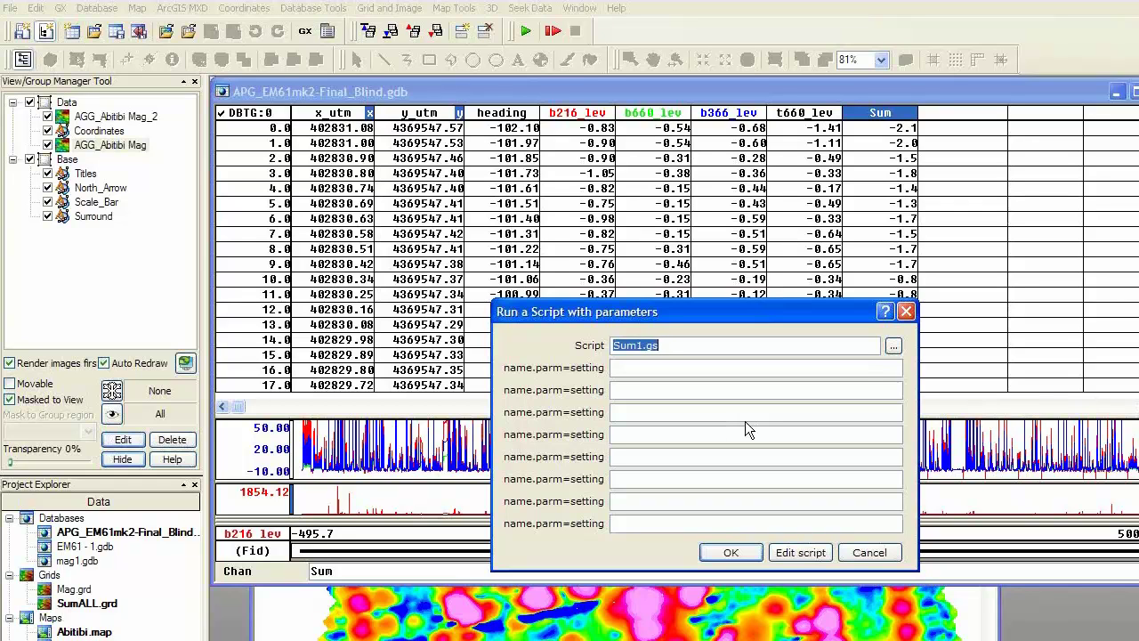
click(809, 553)
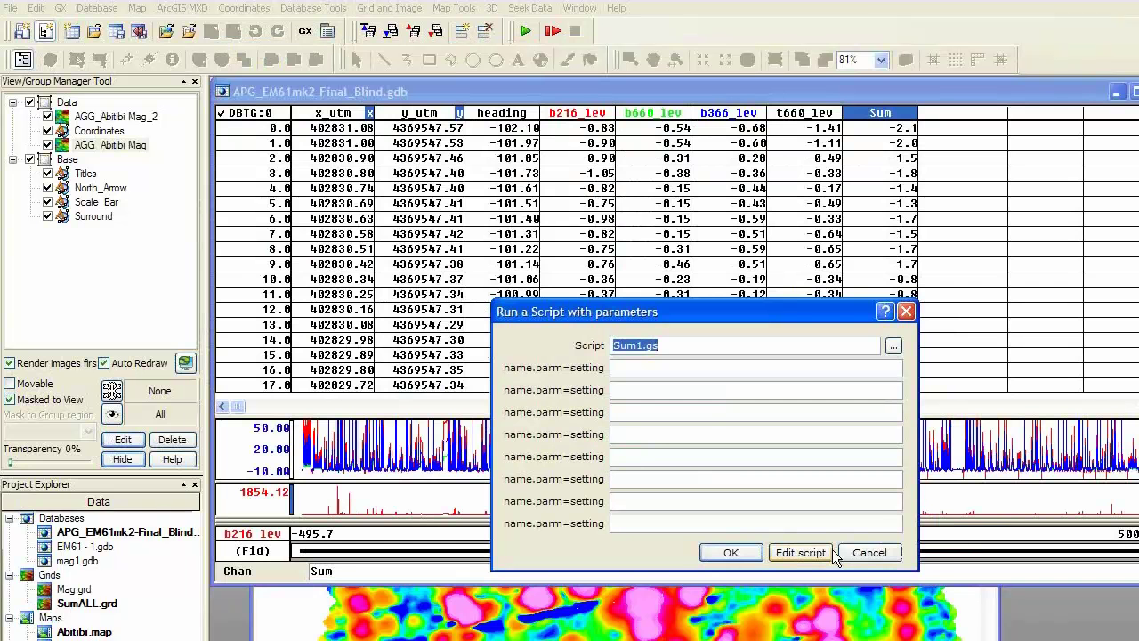
click(868, 553)
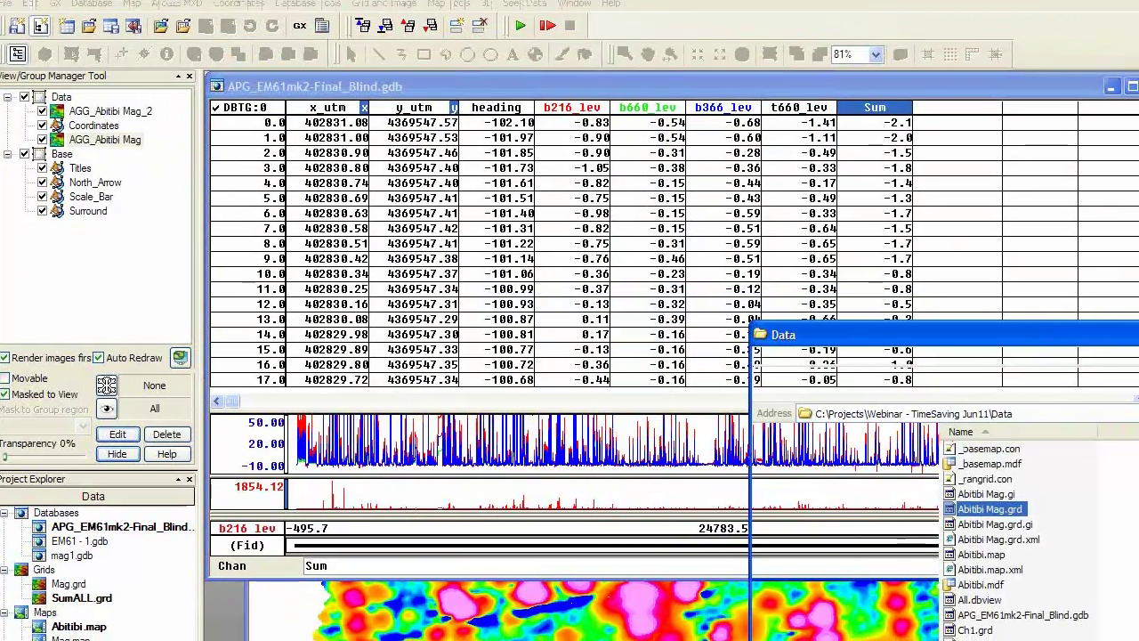
- Locate Sum1.gs in the Data folder, open it in Notepad++ and widen the editor window
click(985, 589)
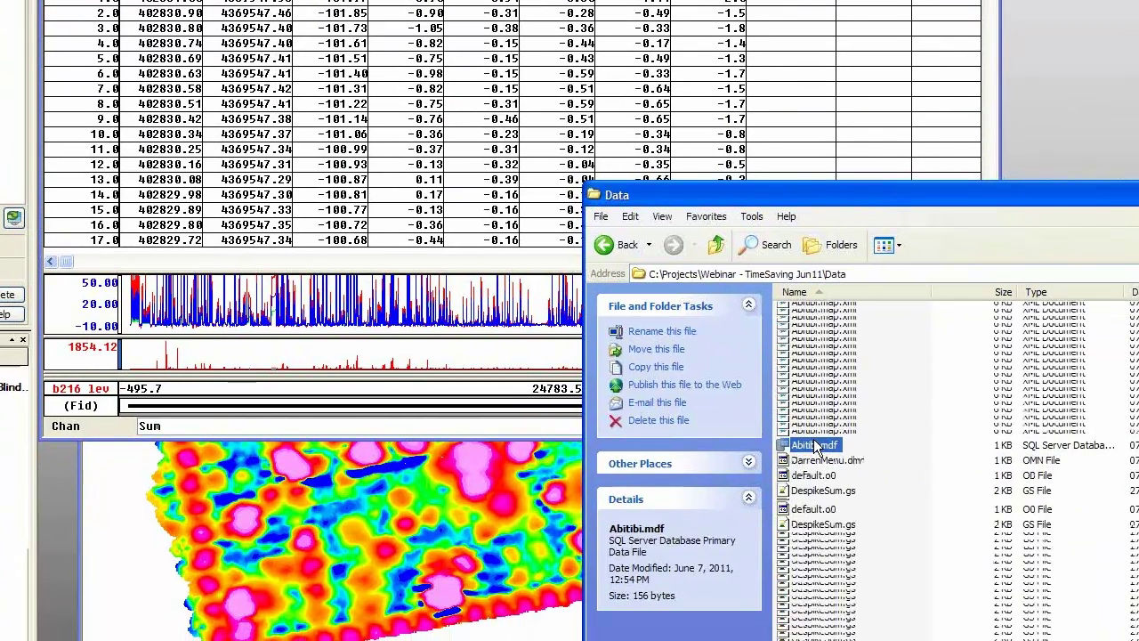
scroll(814, 448, down, 5)
click(820, 581)
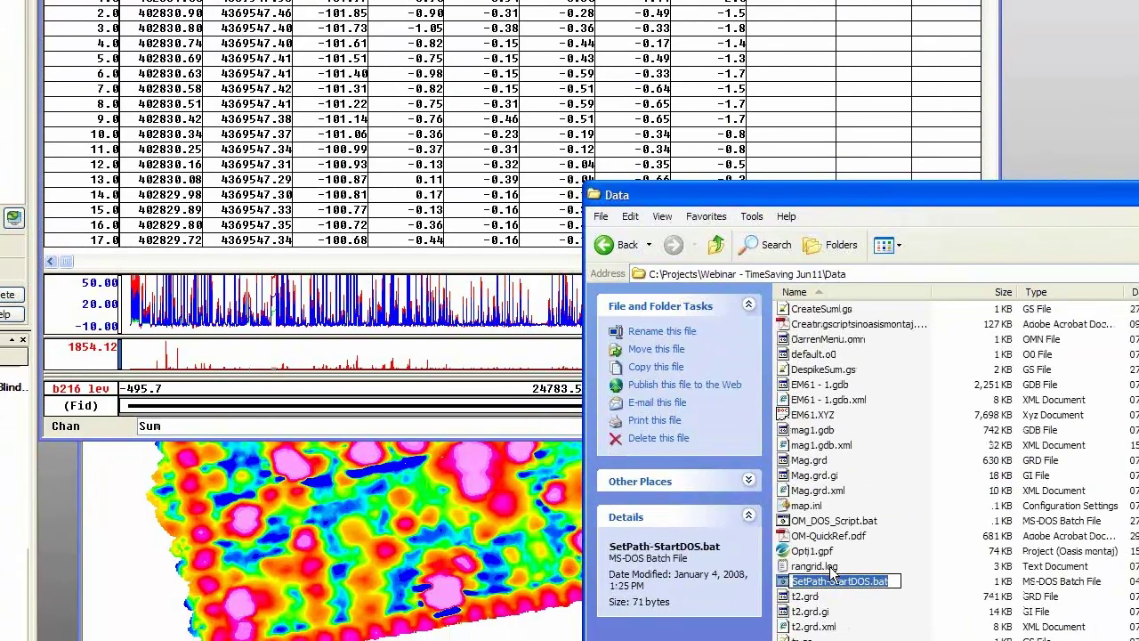
click(833, 461)
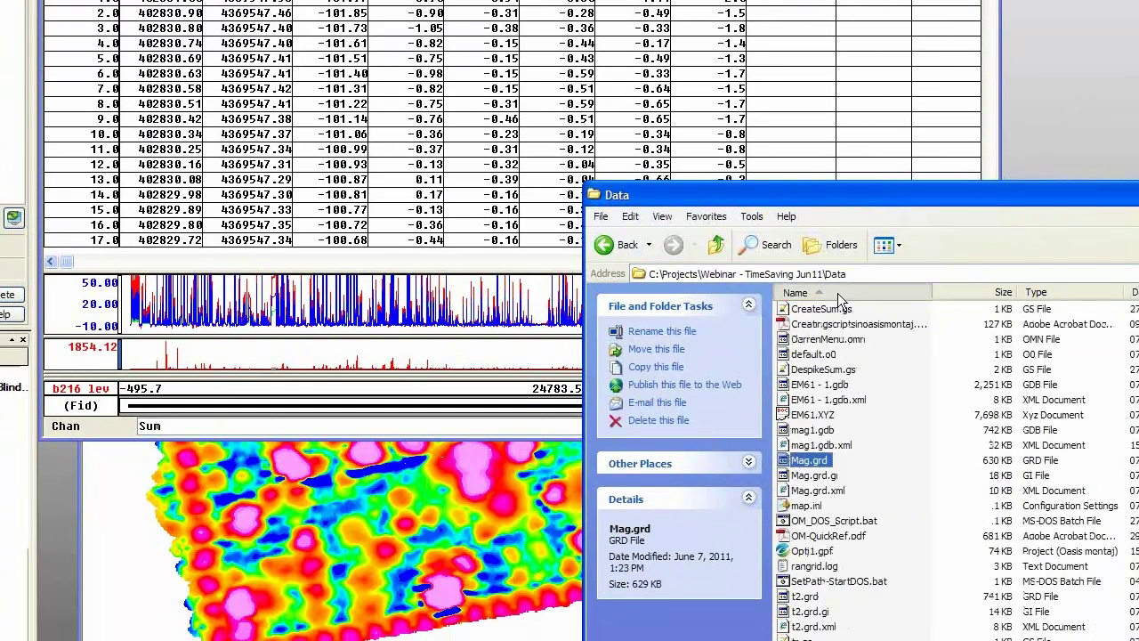
click(801, 291)
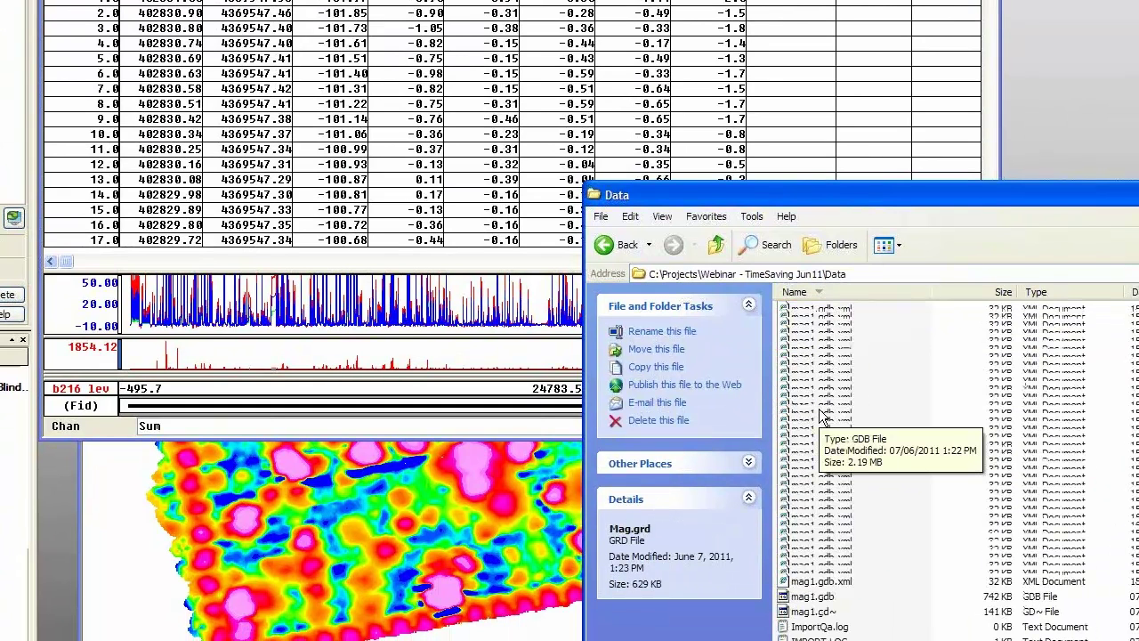
click(812, 355)
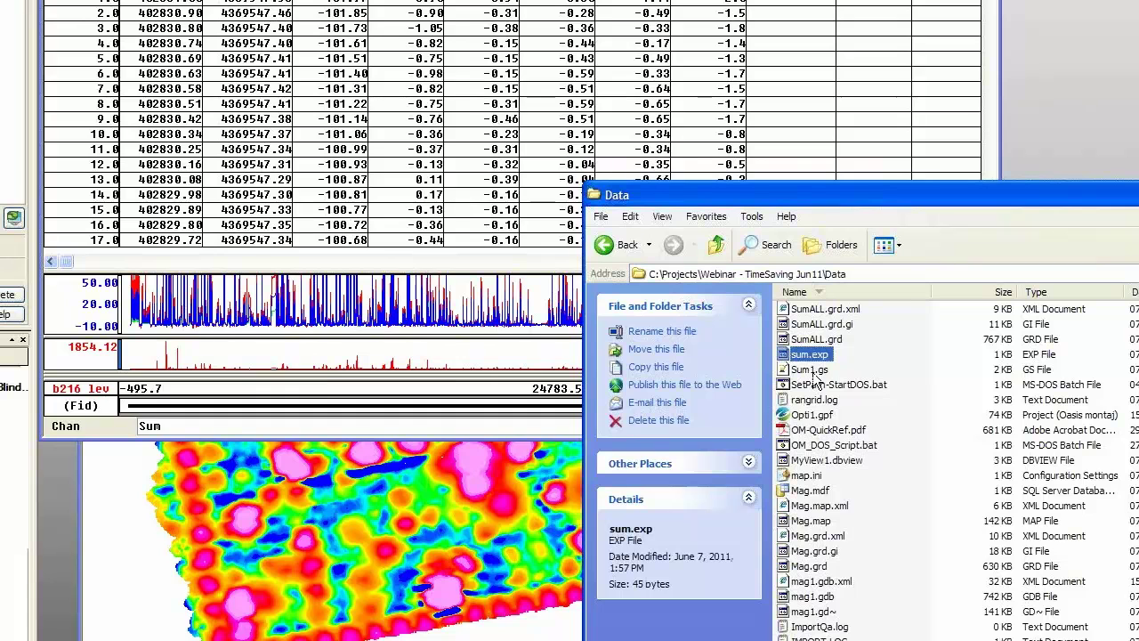
click(811, 370)
right_click(813, 371)
click(892, 458)
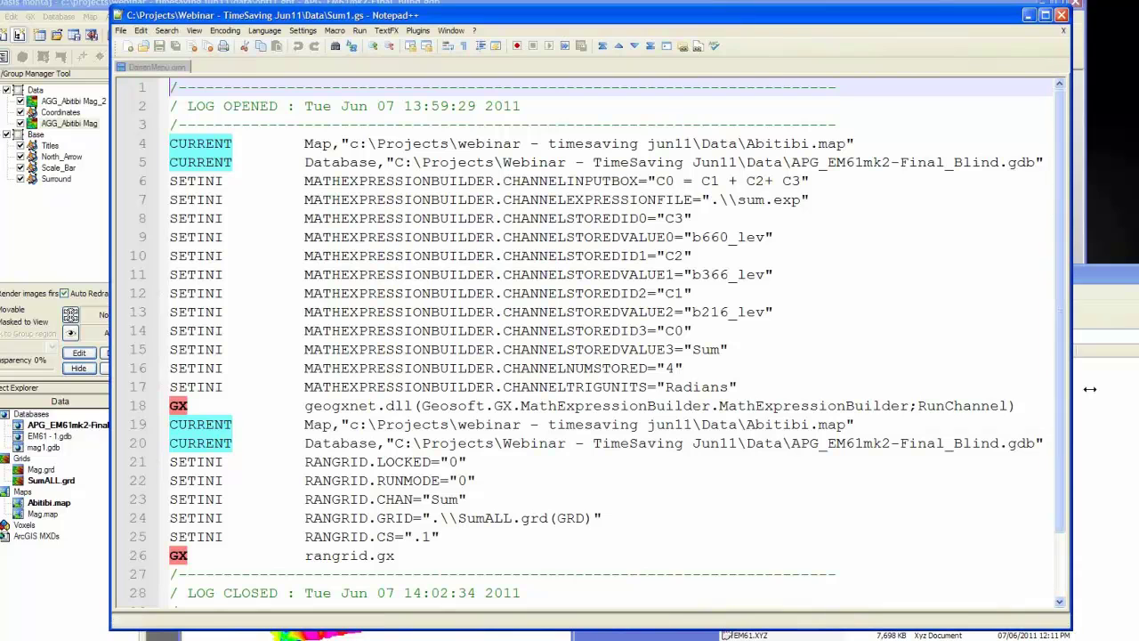
drag(1065, 389, 1138, 389)
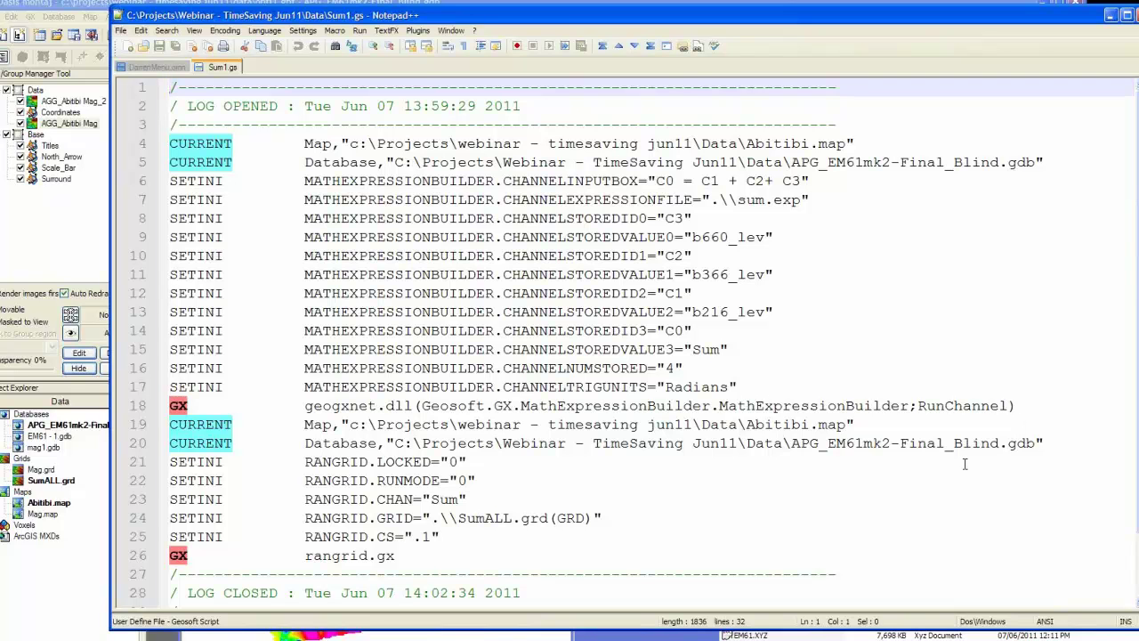
- Add the comment line "/ Script to create sum channel" above the LOG OPENED comment in the script header
click(401, 105)
double_click(401, 105)
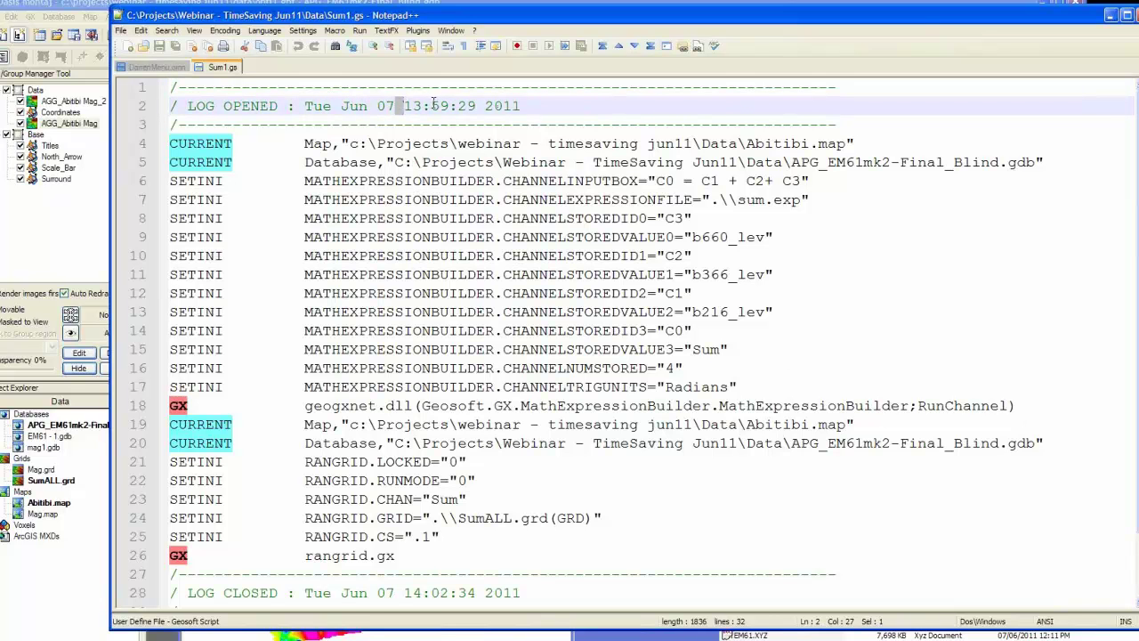
click(185, 105)
key(Return)
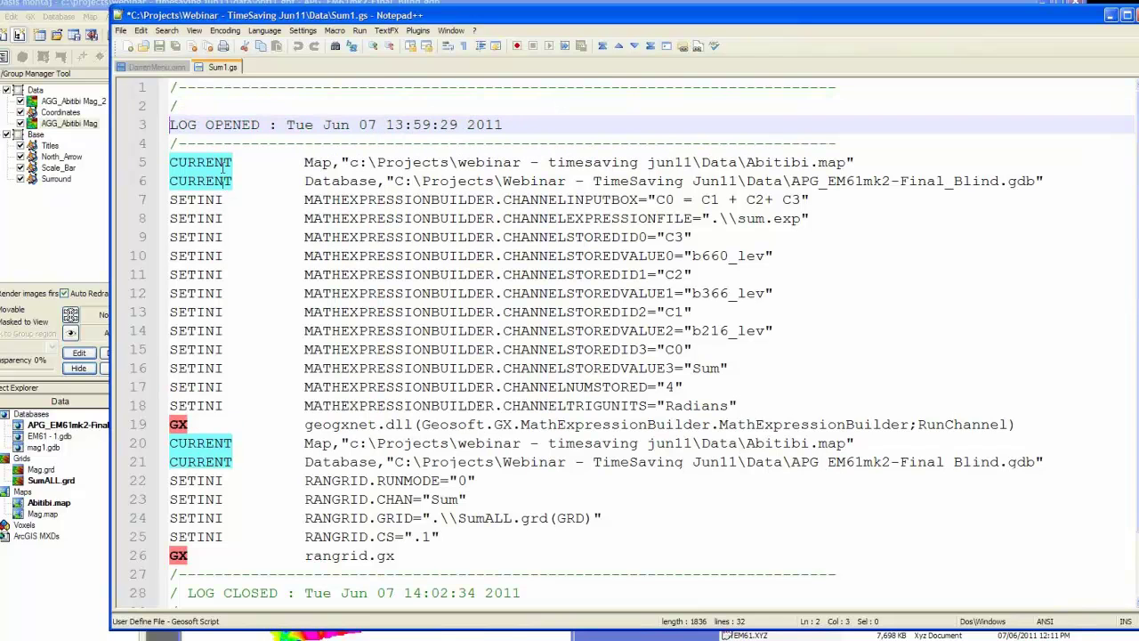
text(/ )
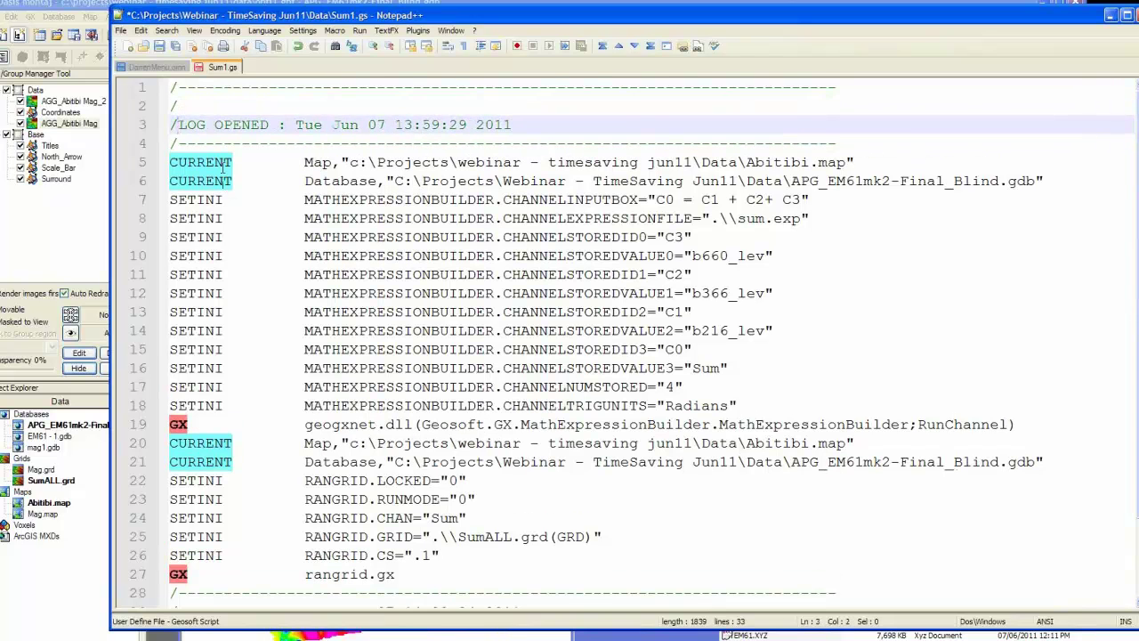
text(Script to )
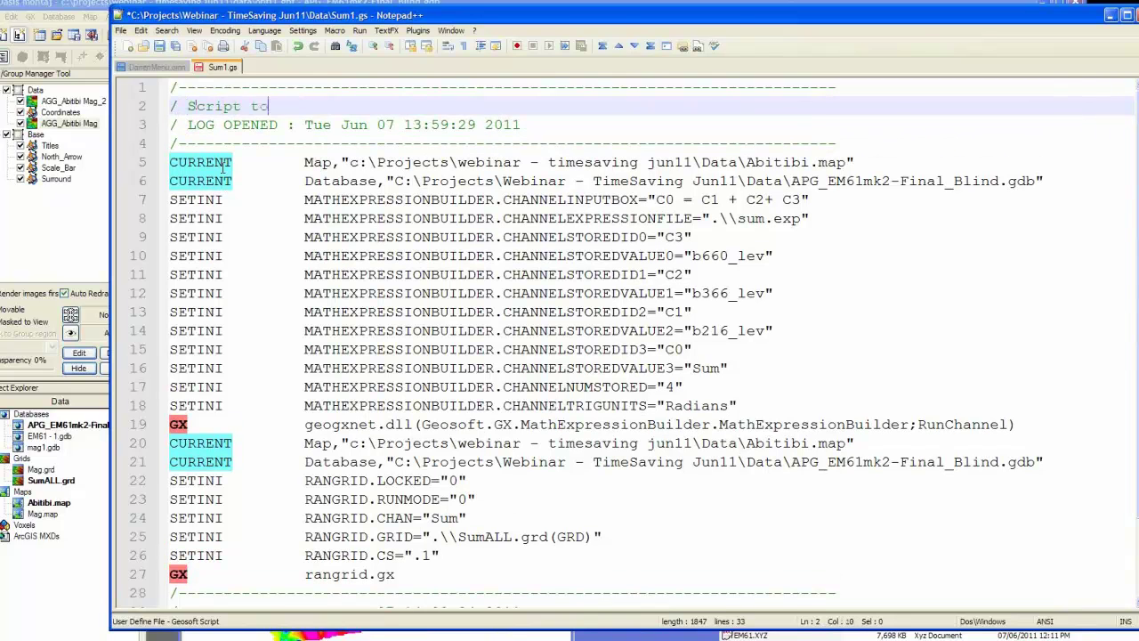
text(create sum cahnn)
key(BackSpace)
key(BackSpace)
key(BackSpace)
key(BackSpace)
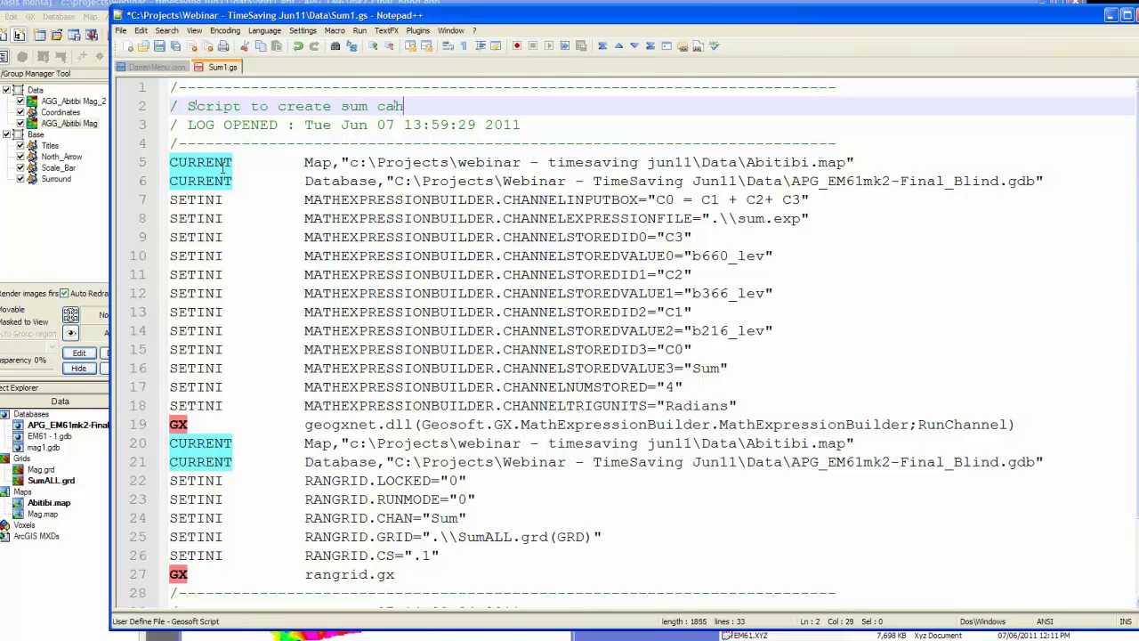
text(hannel)
- Comment out the first CURRENT Map and CURRENT Database lines by prefixing each with a slash
click(178, 178)
click(177, 164)
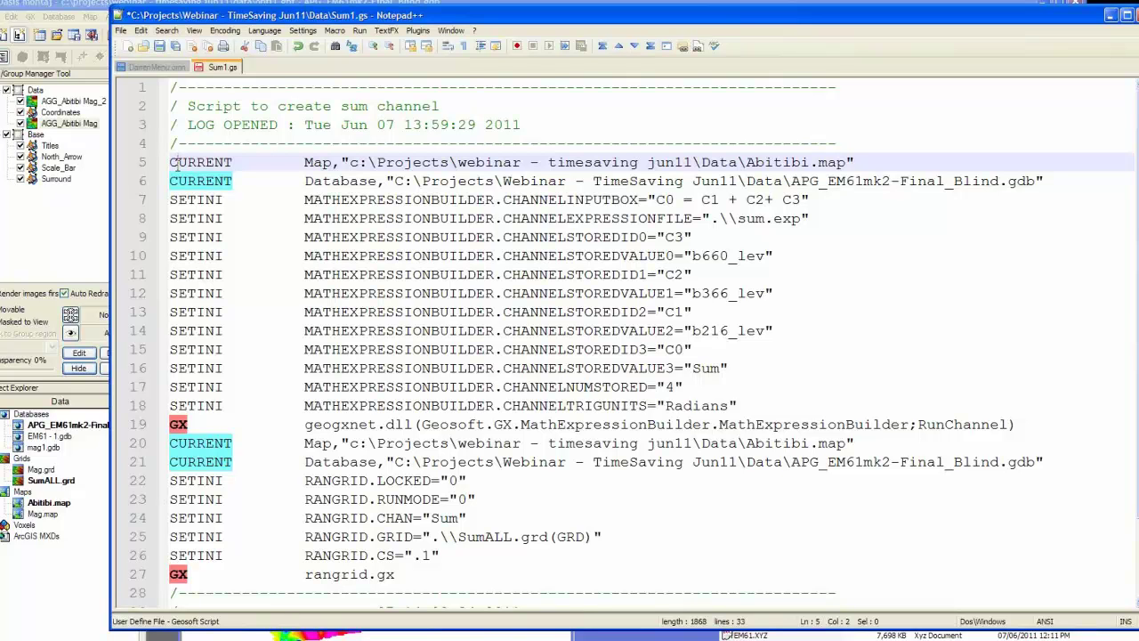
click(176, 181)
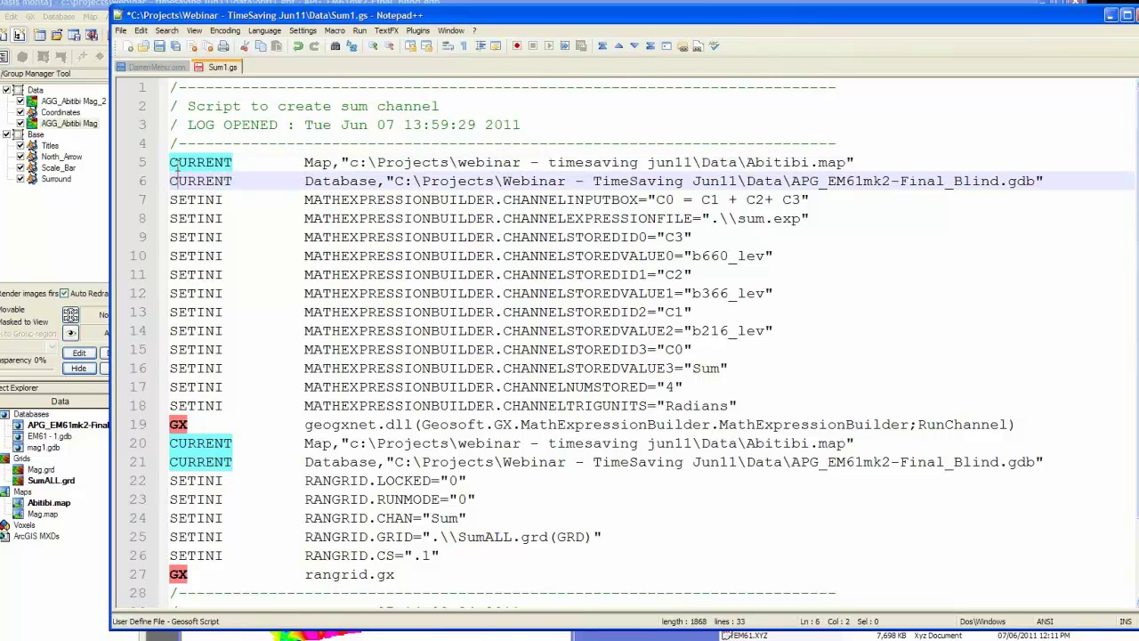
key(Up)
key(End)
key(Up)
key(Down)
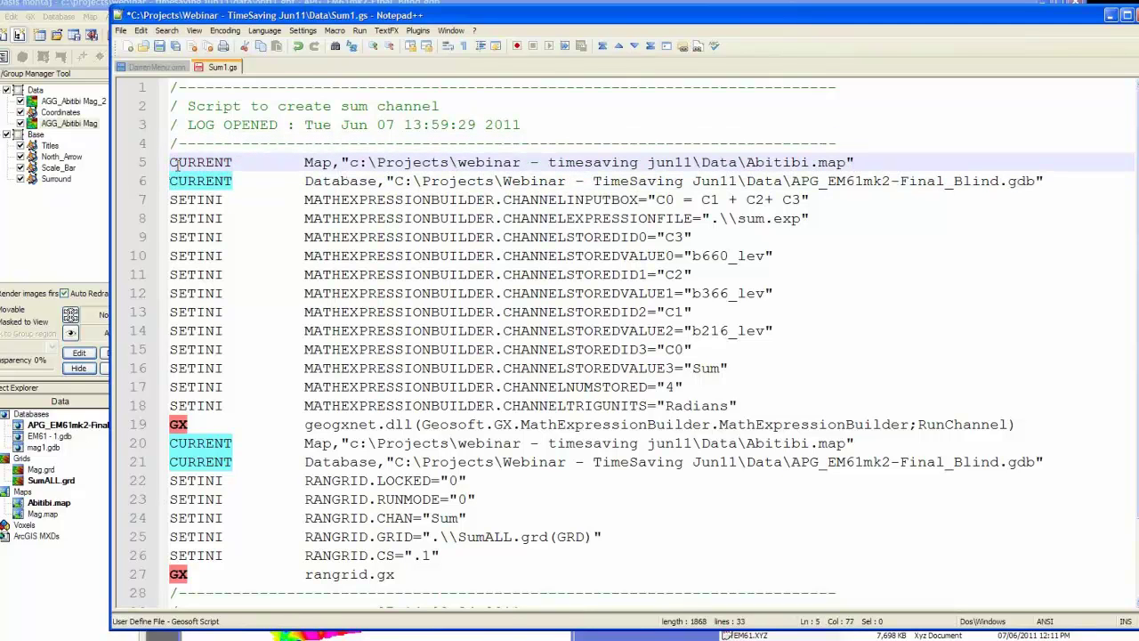
key(Home)
text(/)
key(Down)
key(Home)
text(/)
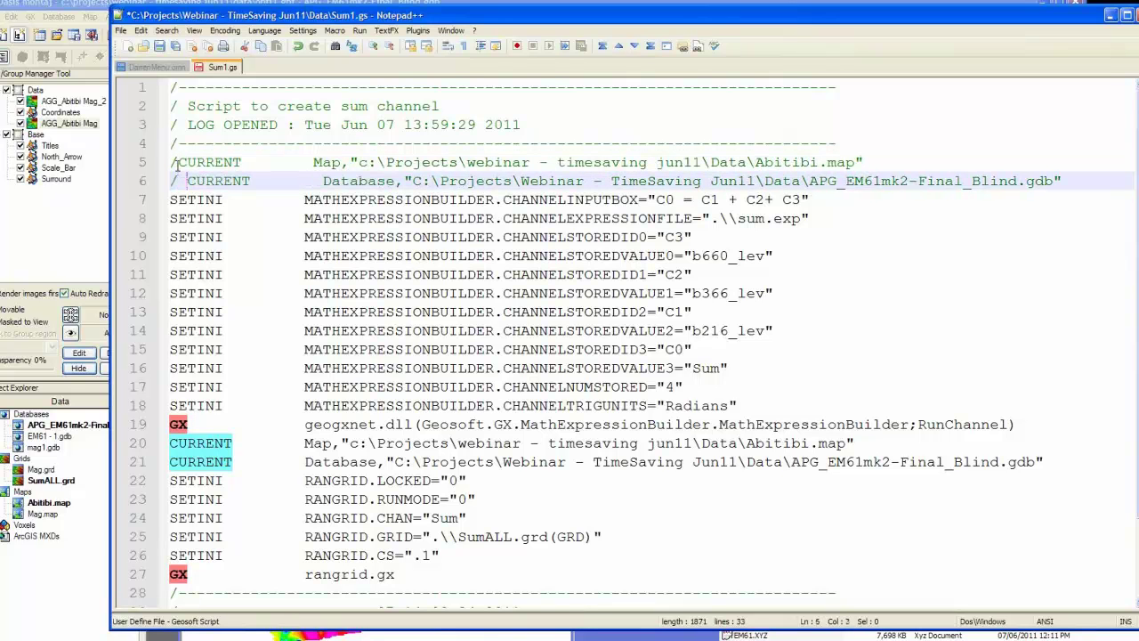
key(Up)
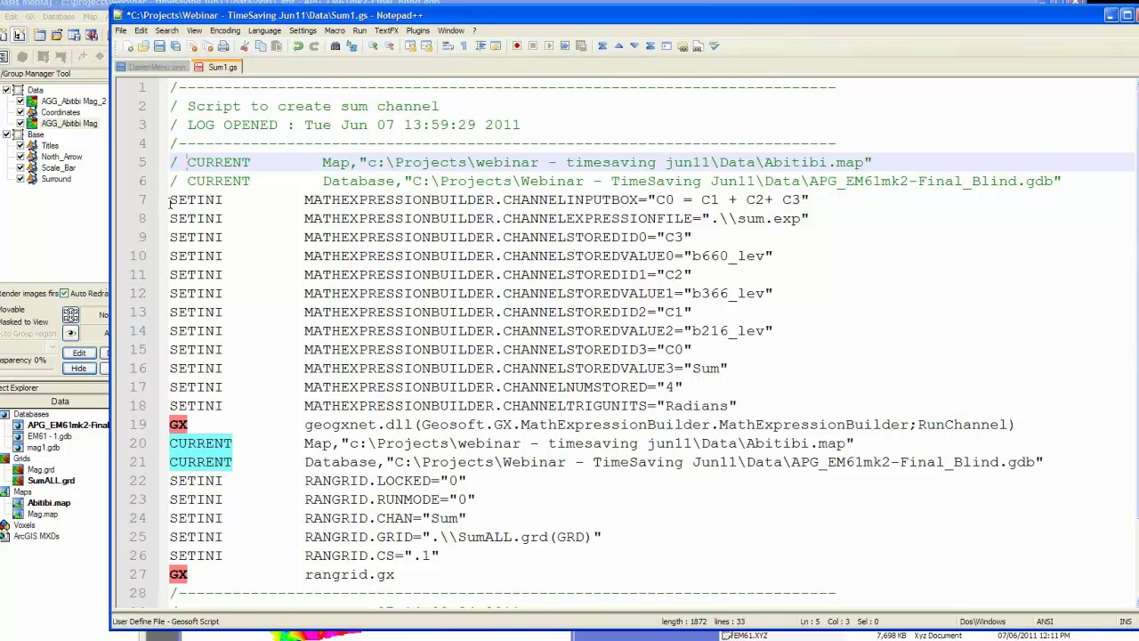
click(170, 203)
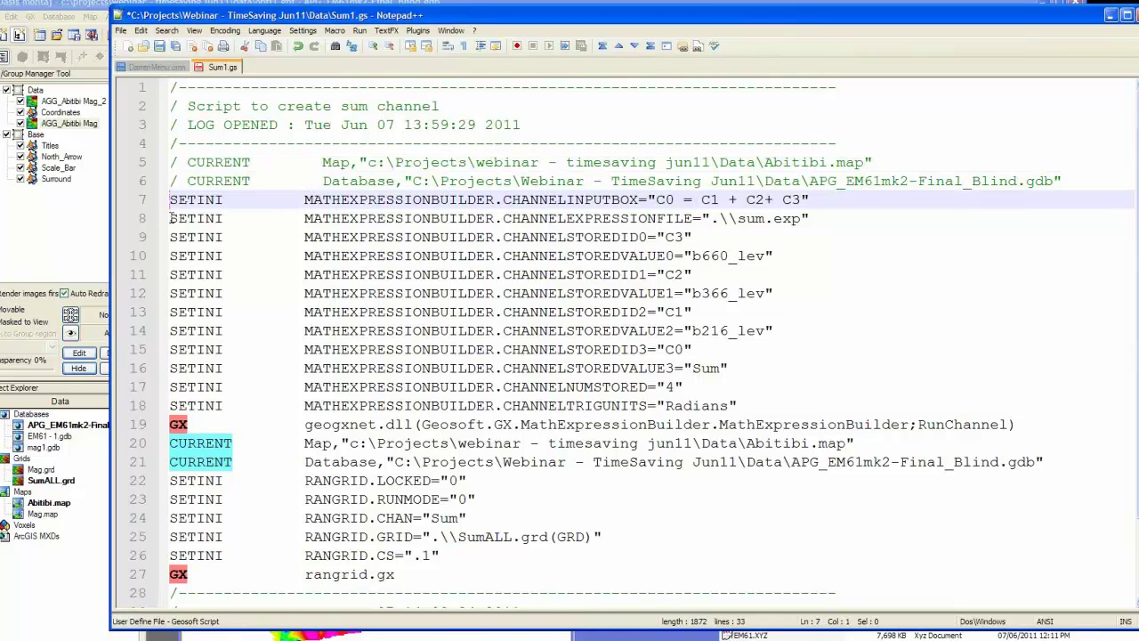
click(172, 218)
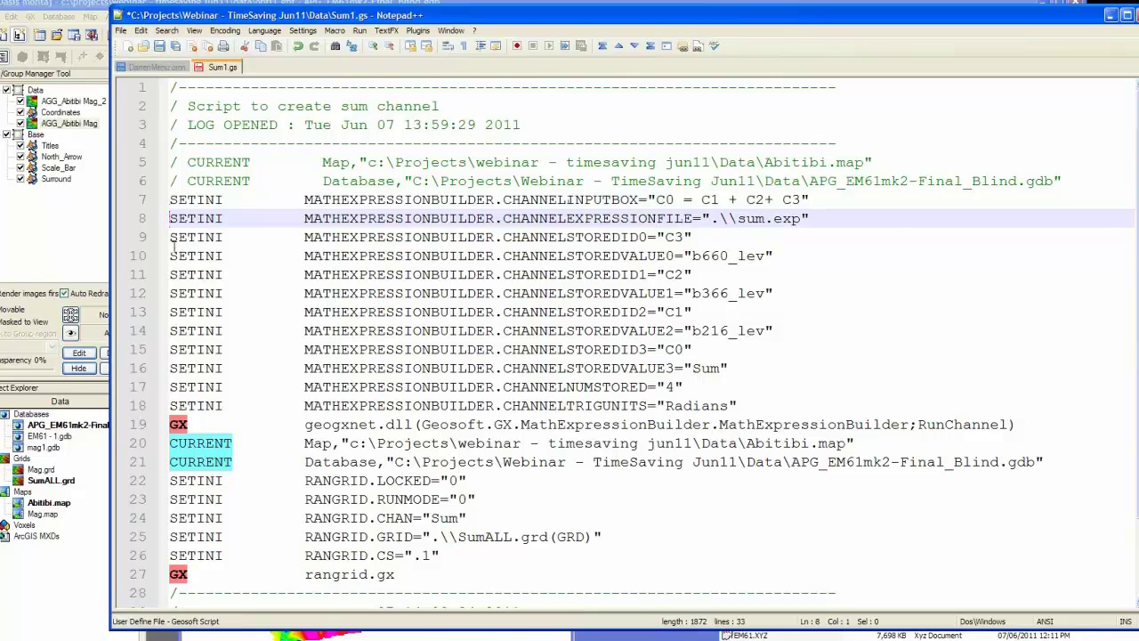
click(173, 256)
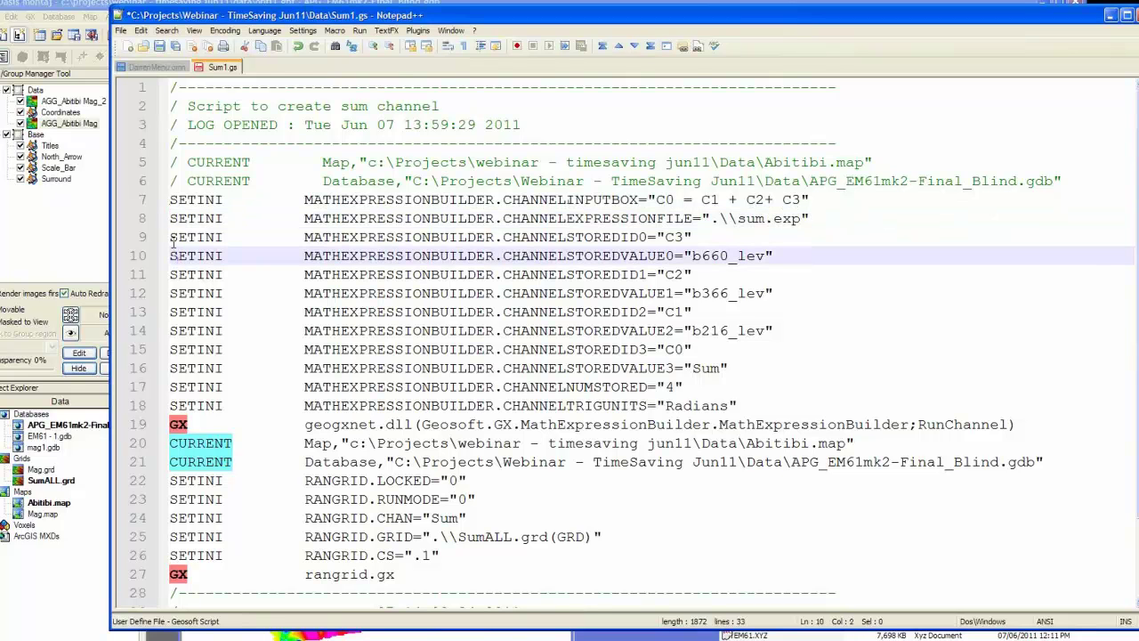
click(165, 240)
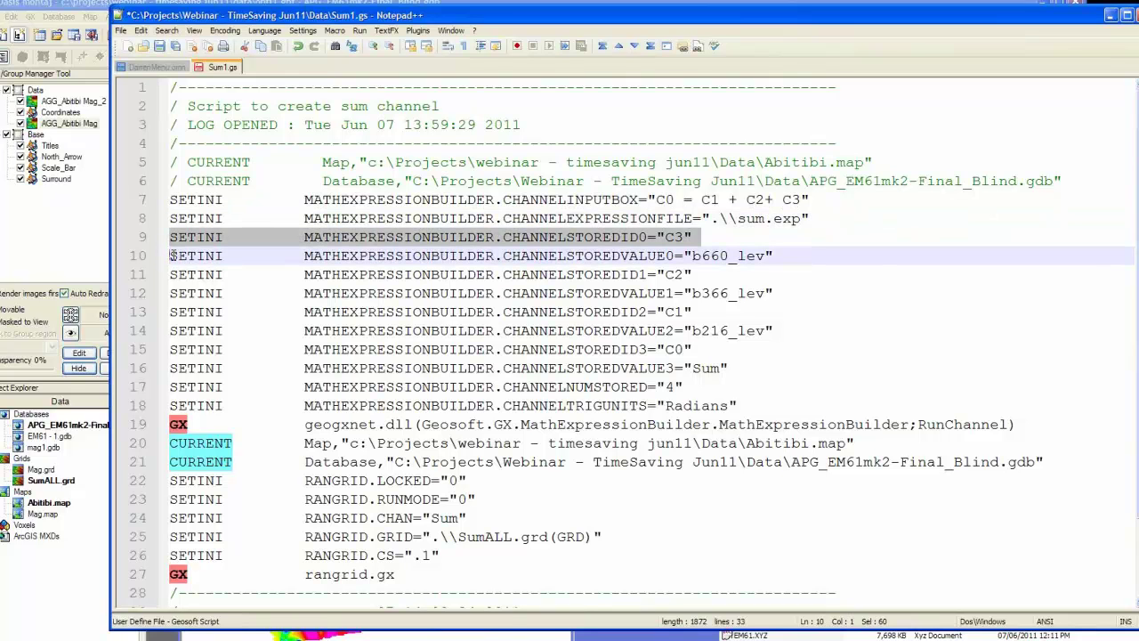
- Replace the second pair of CURRENT Map and Database lines, after the MathExpressionBuilder GX line, with one blank line
click(171, 424)
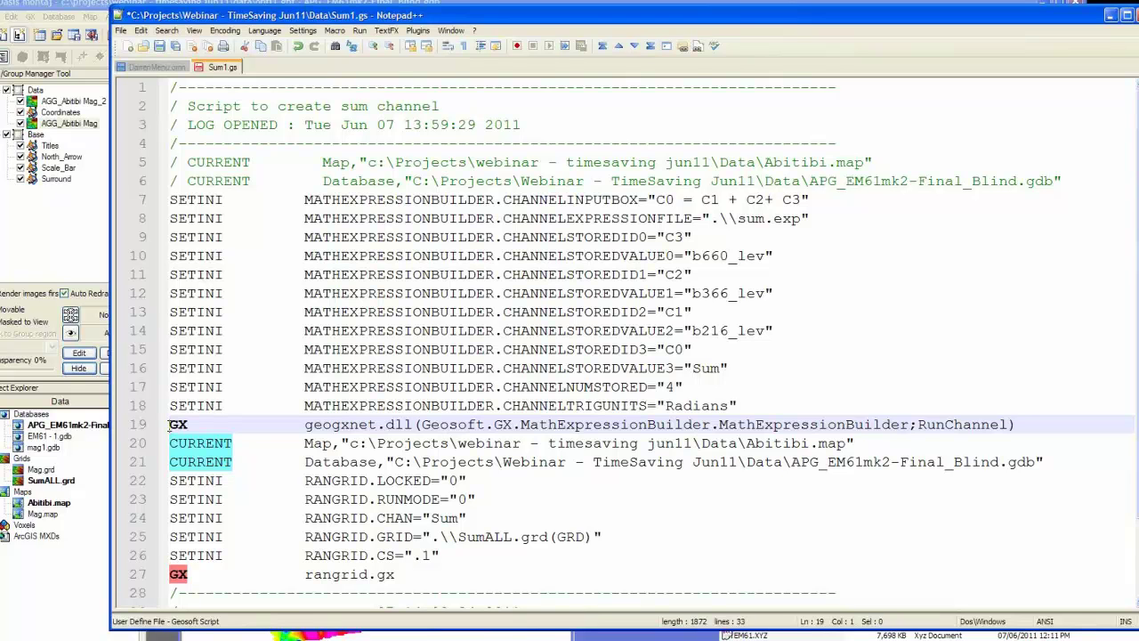
key(Down)
key(End)
key(ctrl+Left)
key(ctrl+Left)
key(ctrl+Left)
key(ctrl+Left)
key(ctrl+Left)
key(shift+Down)
key(shift+Down)
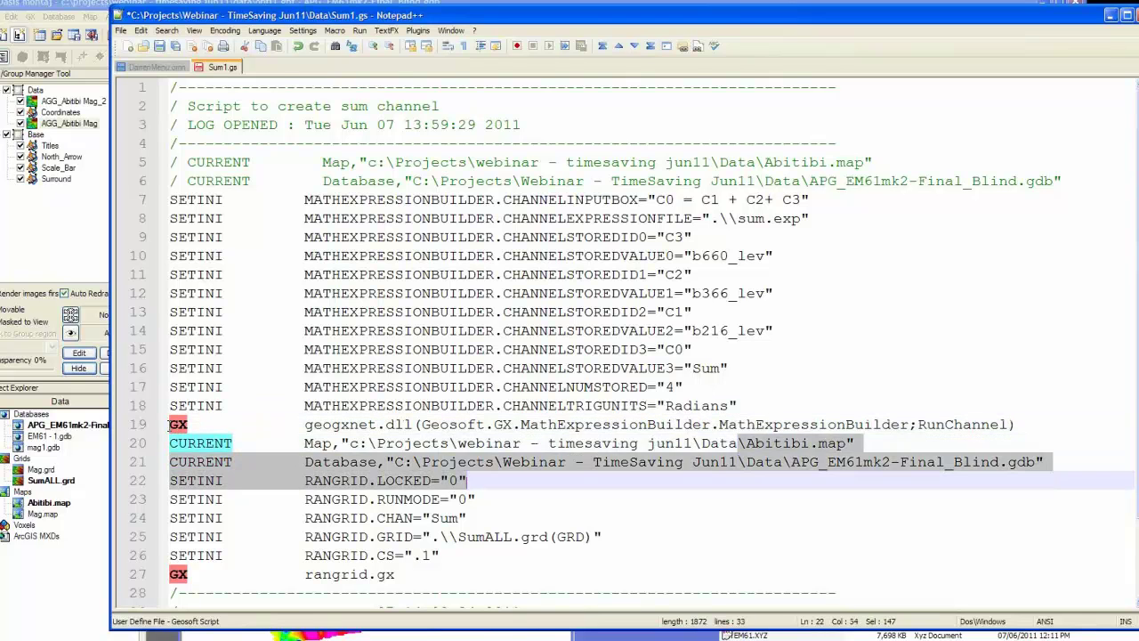
key(Home)
key(Up)
key(Up)
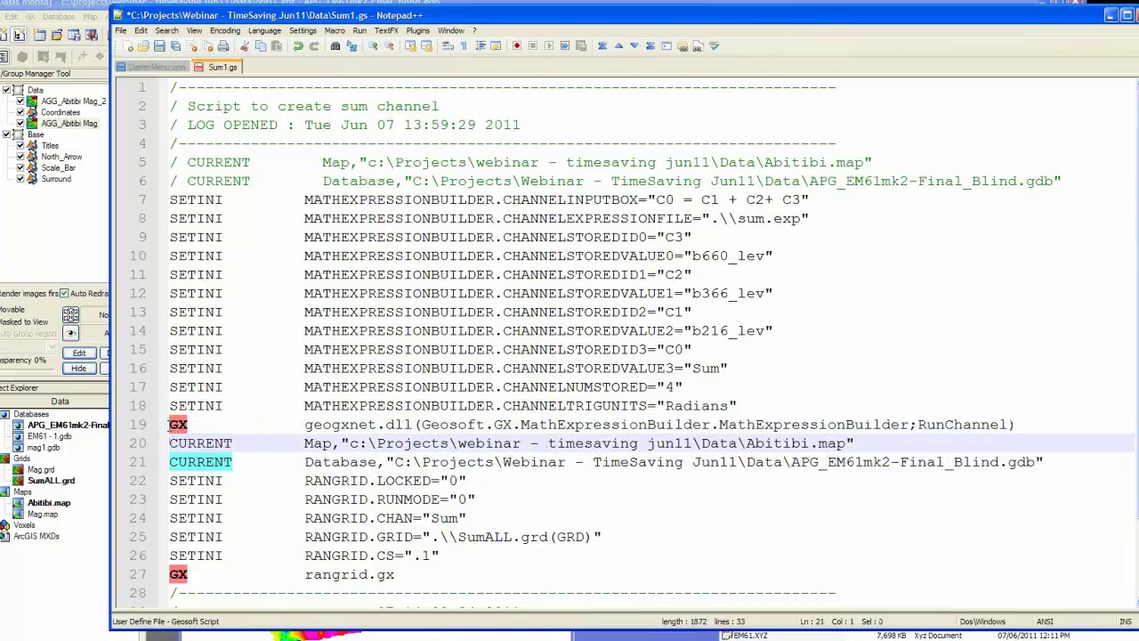
key(shift+Down)
key(shift+Down)
key(Return)
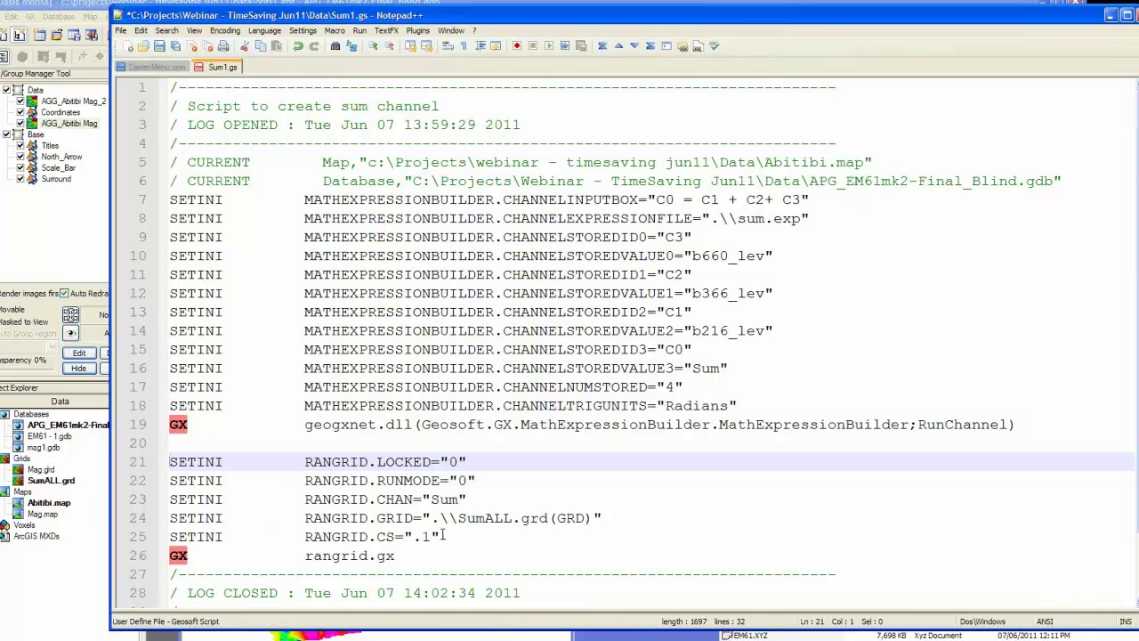
- Switch to Oasis montaj and open the Minimum Curvature Gridding help to look up the script parameter behind the RANGRID.CS line
drag(439, 533, 172, 538)
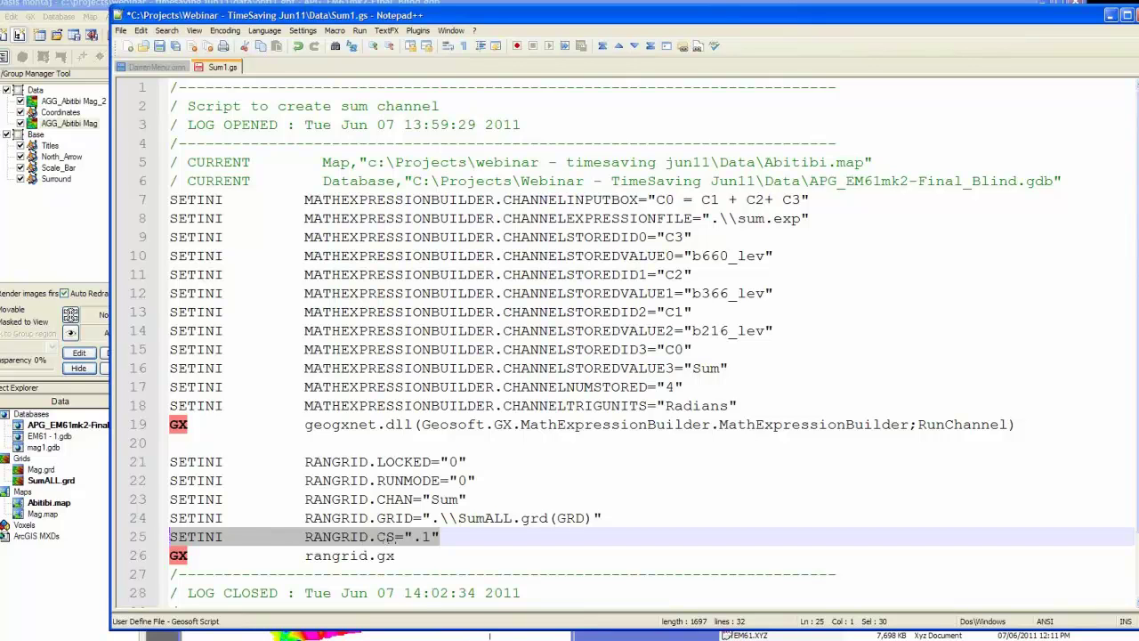
click(488, 634)
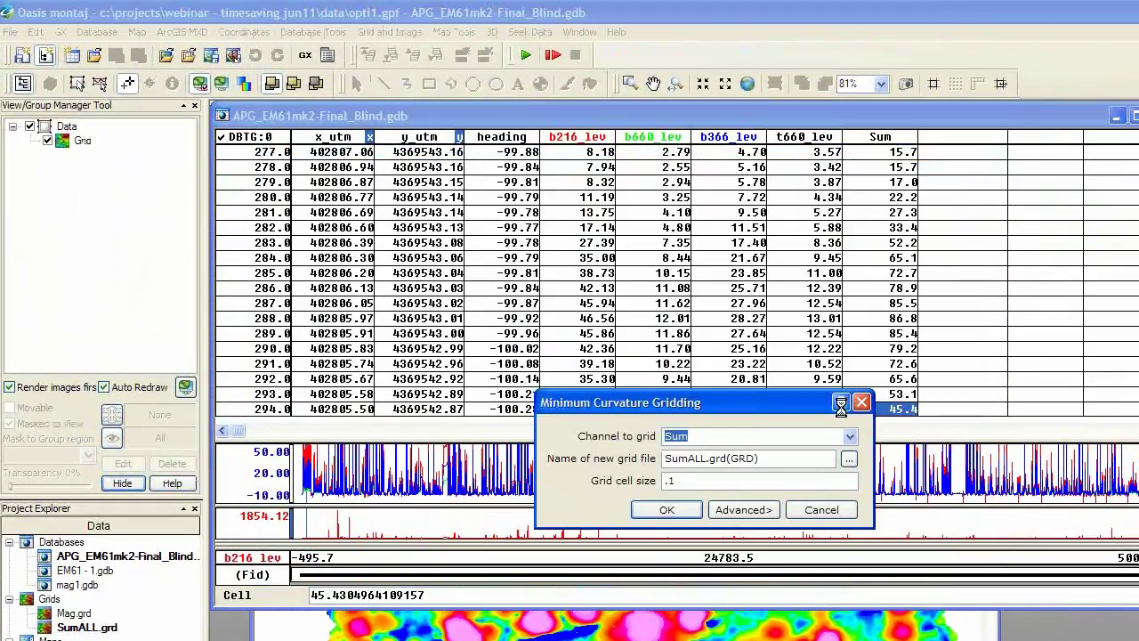
click(841, 403)
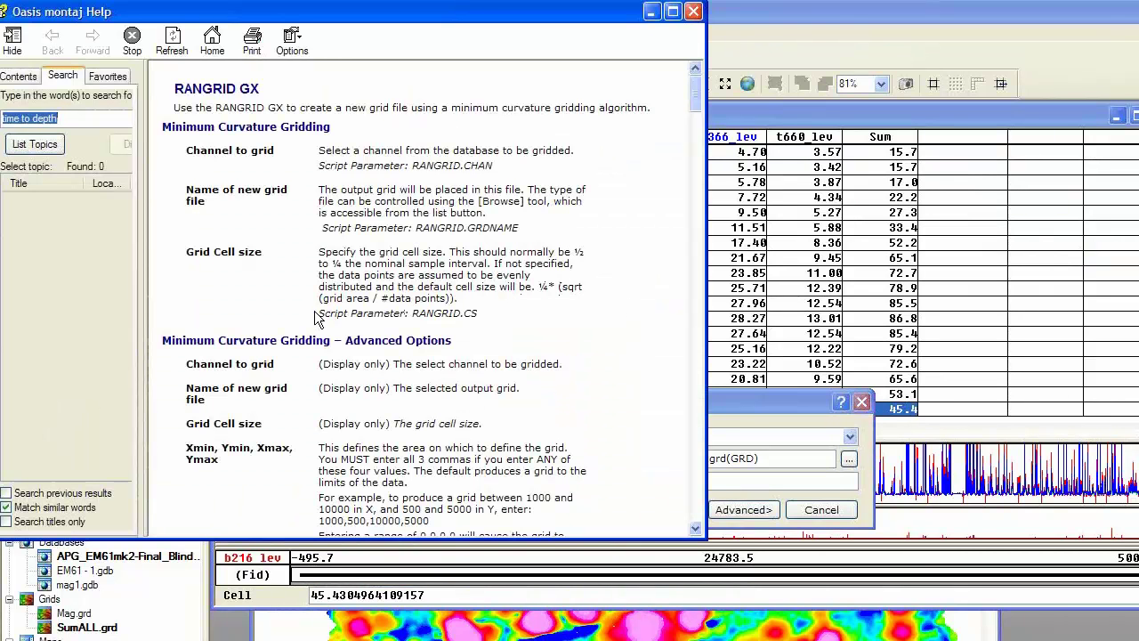
- Highlight the script parameter for Grid Cell size in the RANGRID help, and cancel the Minimum Curvature Gridding dialog
drag(321, 310, 483, 322)
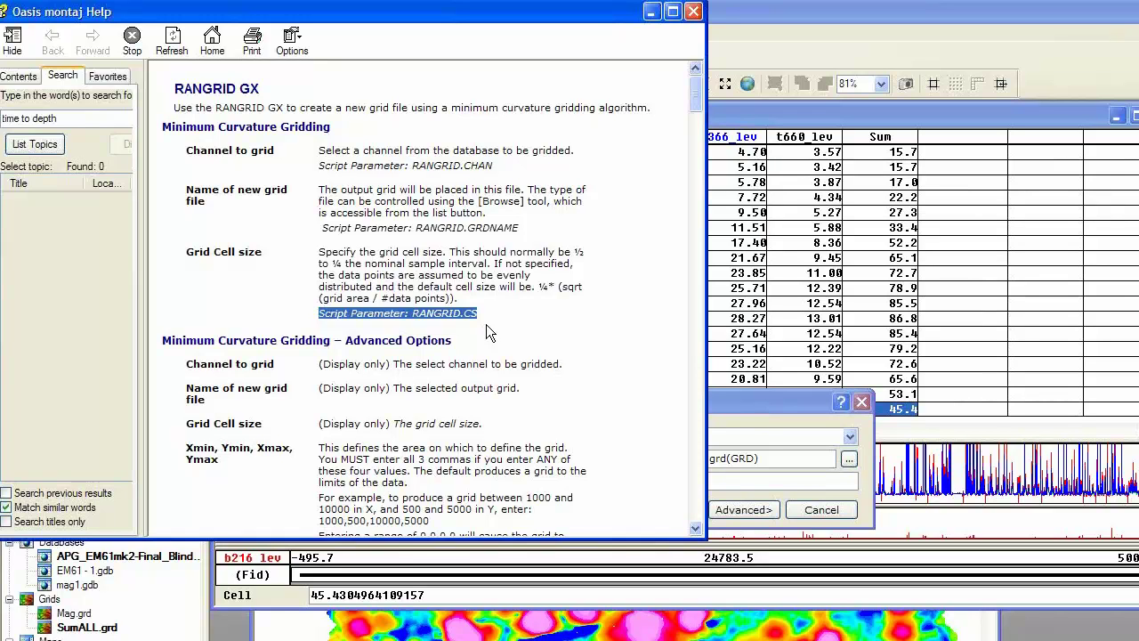
click(725, 402)
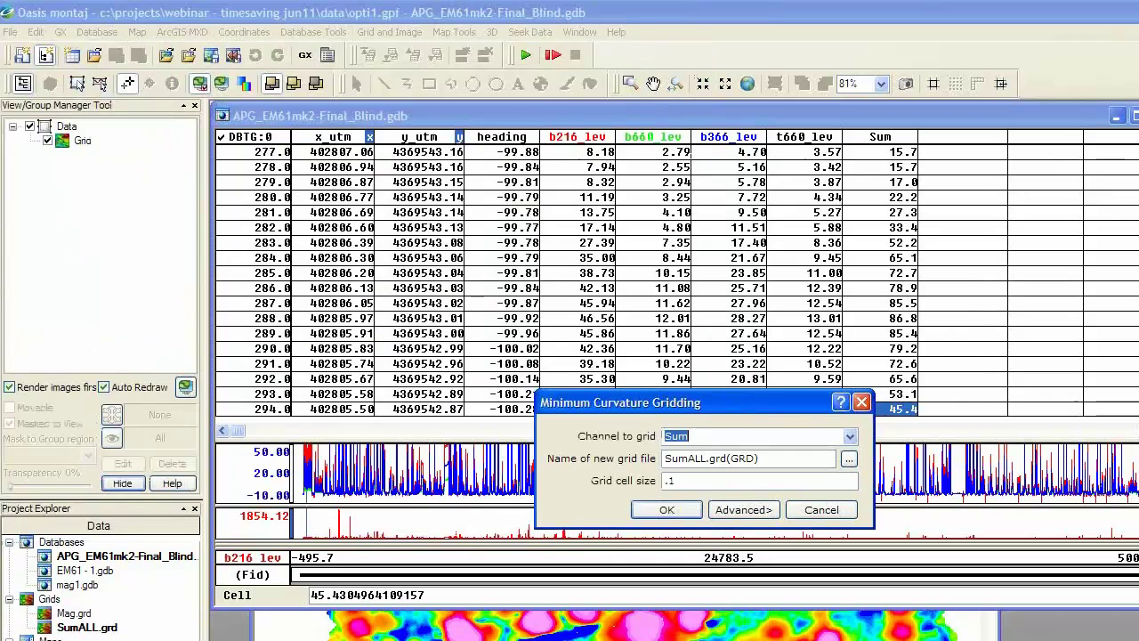
click(821, 511)
- Switch to Notepad++ to save the edited Sum1.gs script, and return to Oasis montaj to run it
key(alt+Tab)
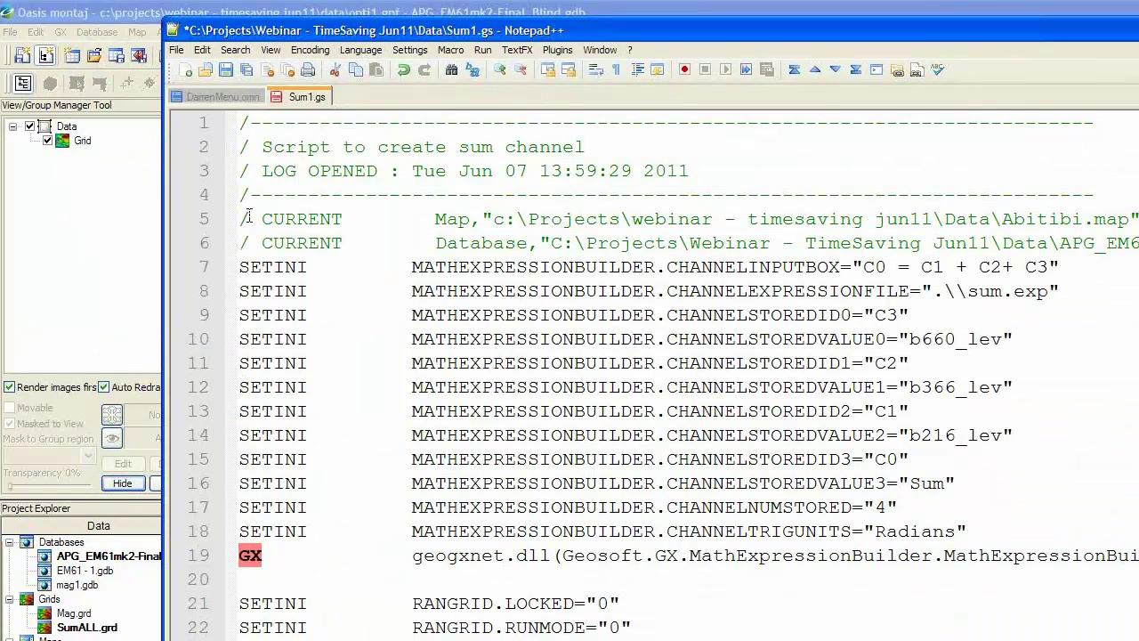
click(219, 66)
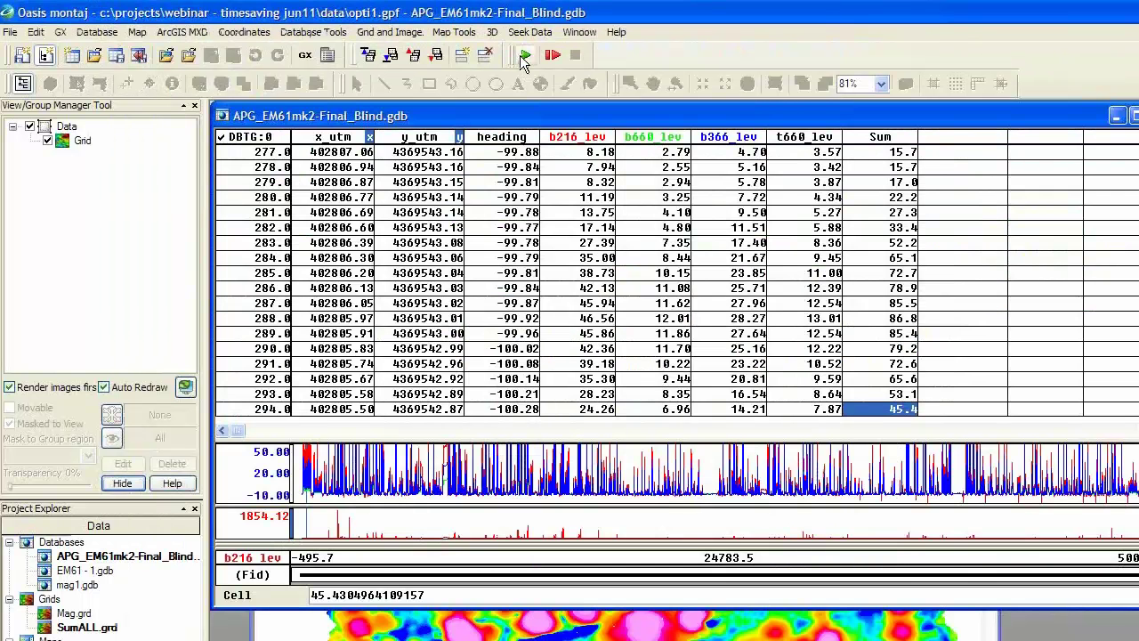
click(525, 56)
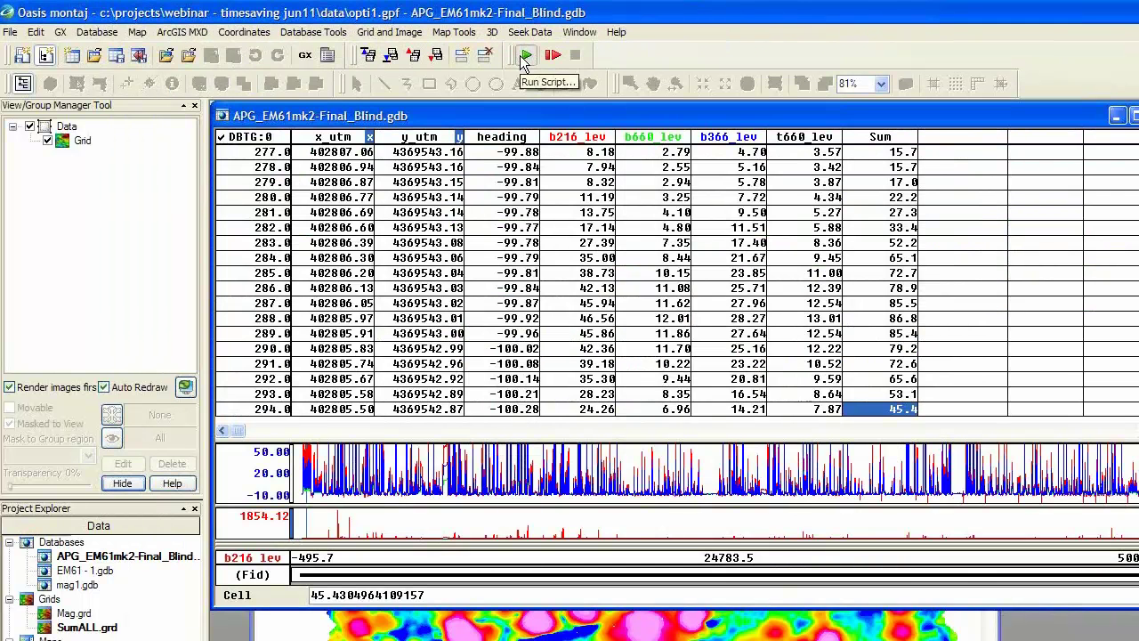
key(Return)
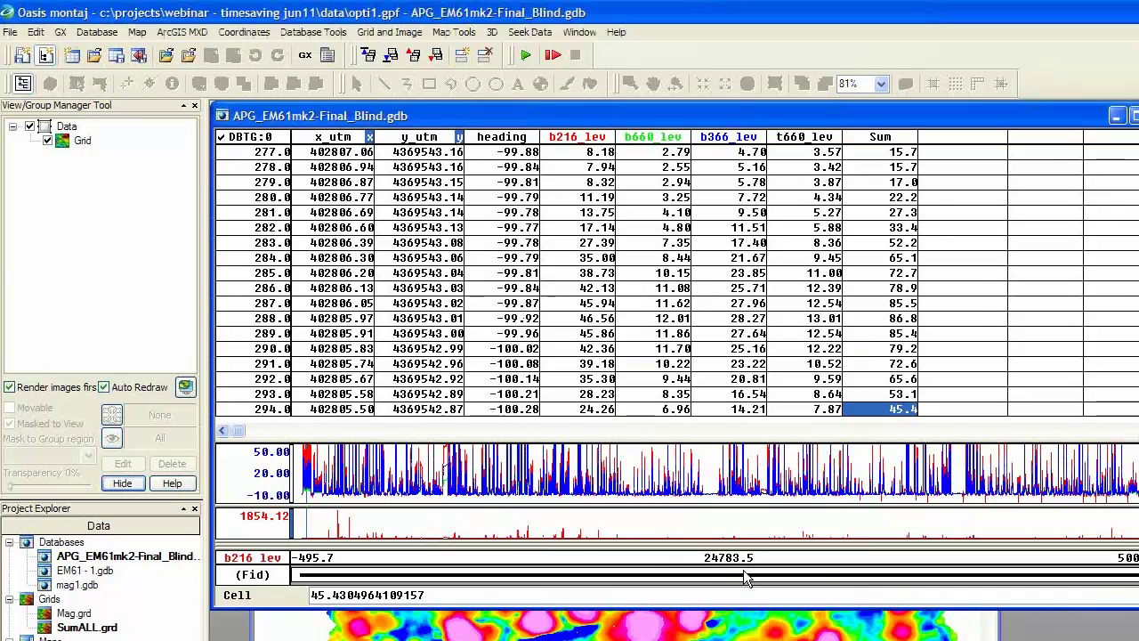
- Open the grid properties of SumALL.grd and check its Y point separation
click(105, 627)
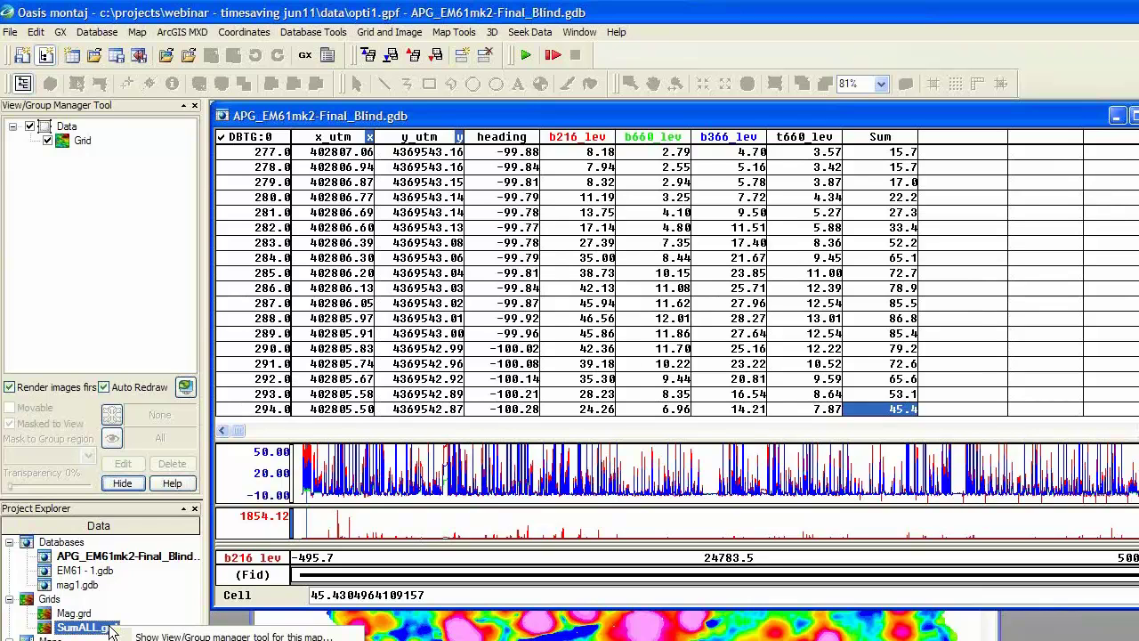
double_click(110, 629)
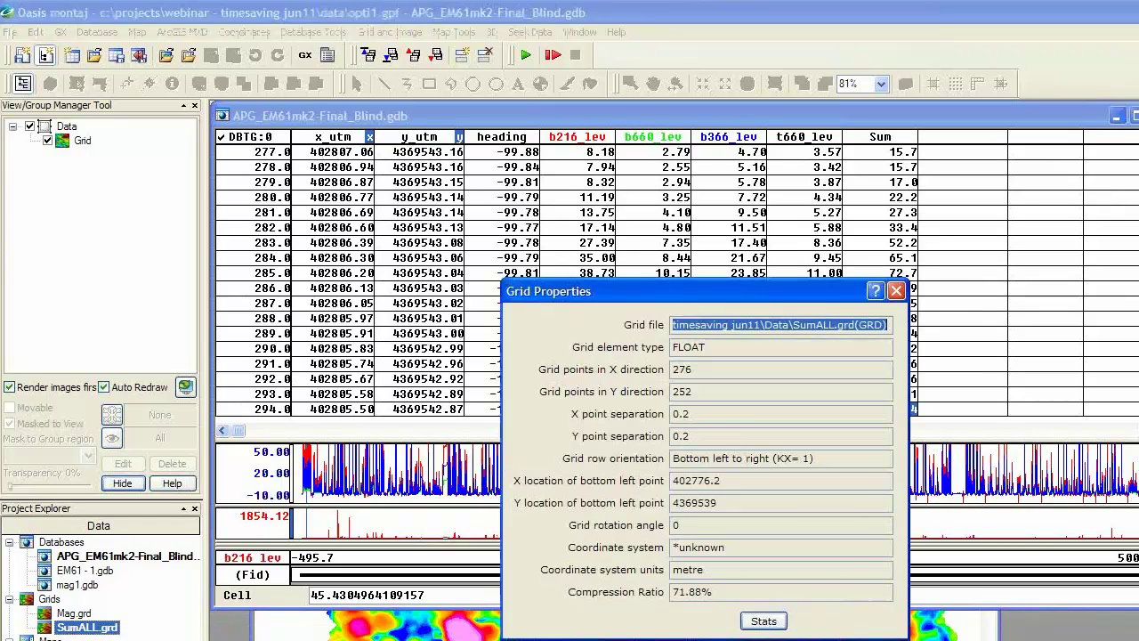
click(751, 431)
double_click(751, 431)
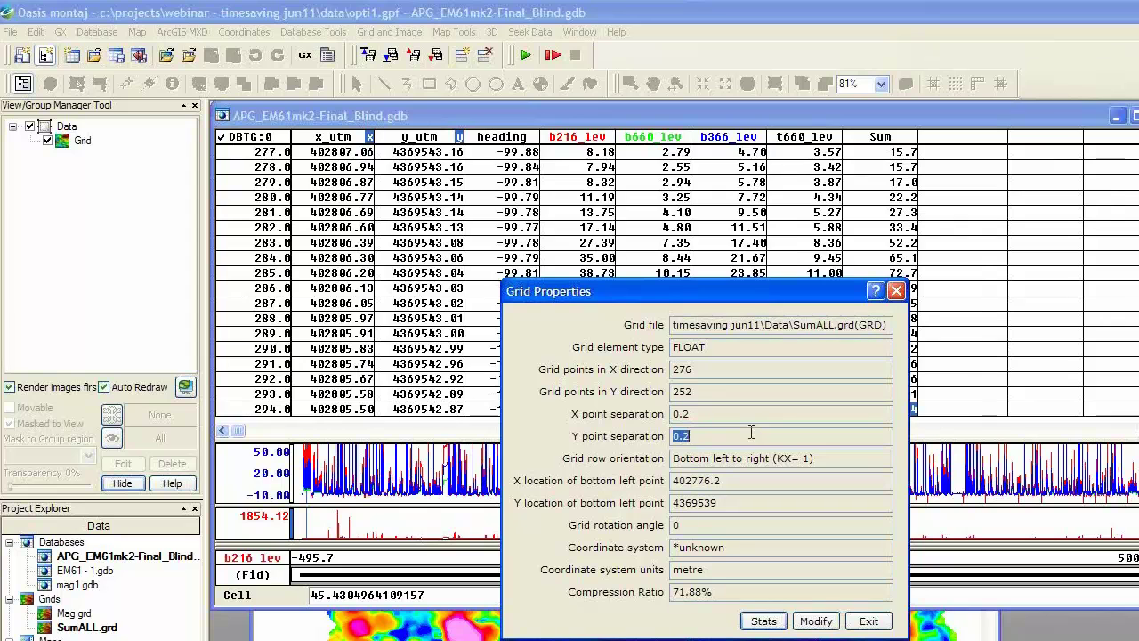